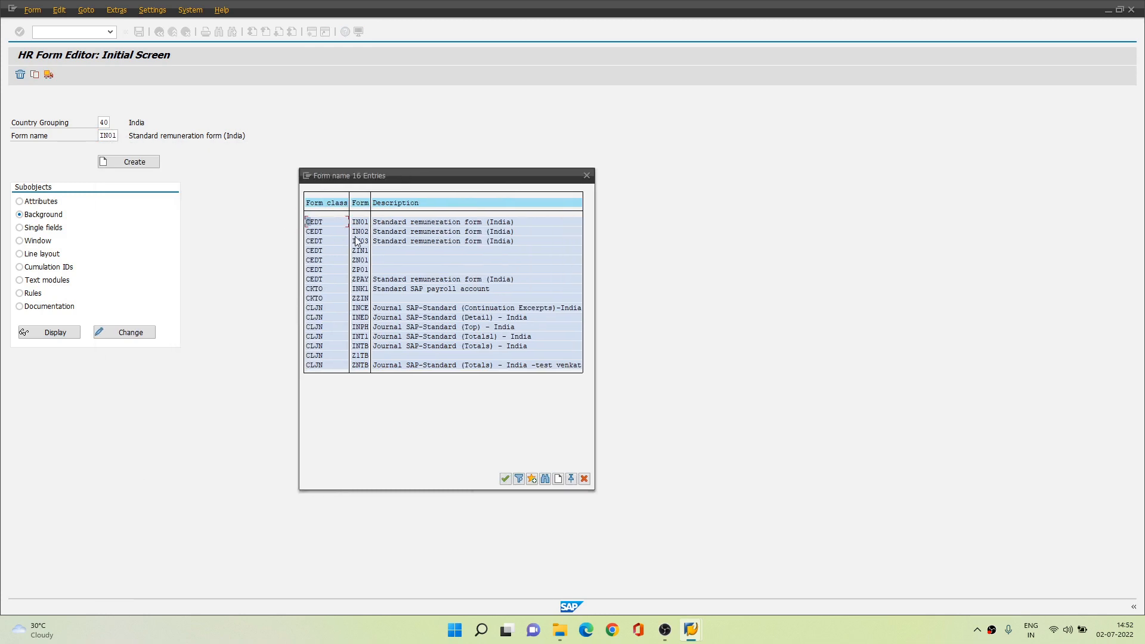
double_click(363, 224)
click(179, 136)
click(34, 74)
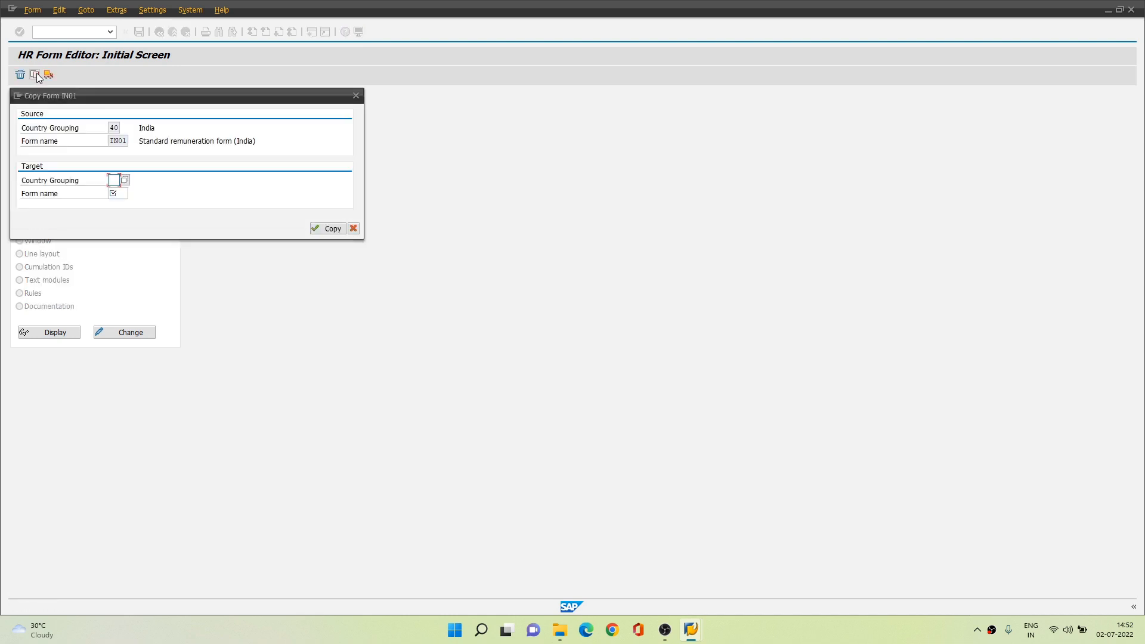
drag(142, 98, 437, 213)
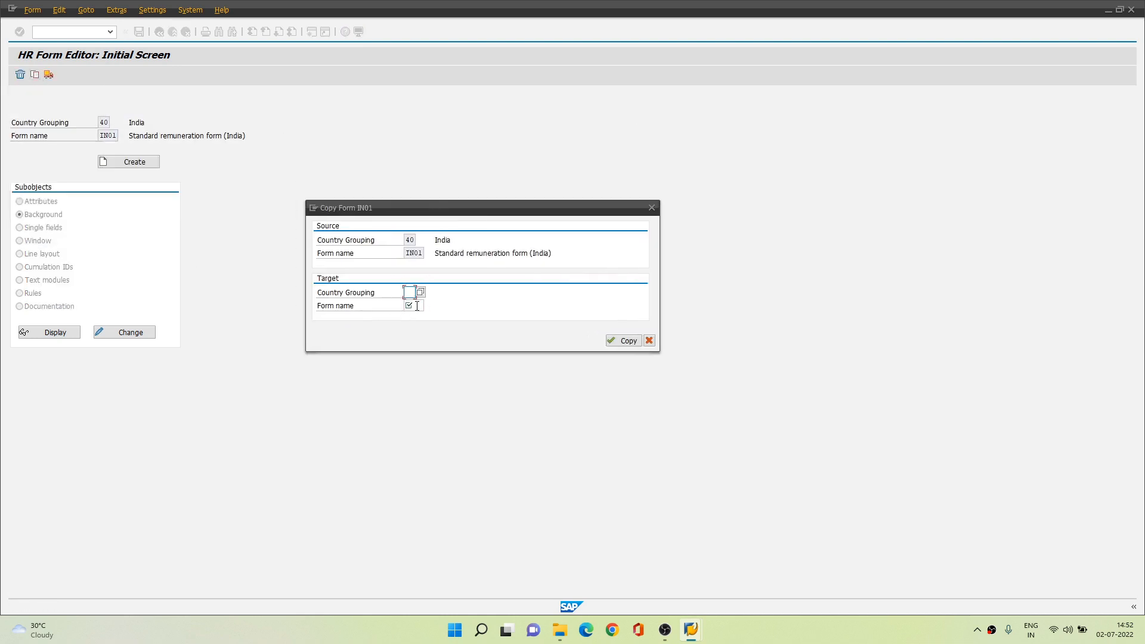
text(40)
key(Tab)
text(ZPAY)
drag(477, 216, 400, 205)
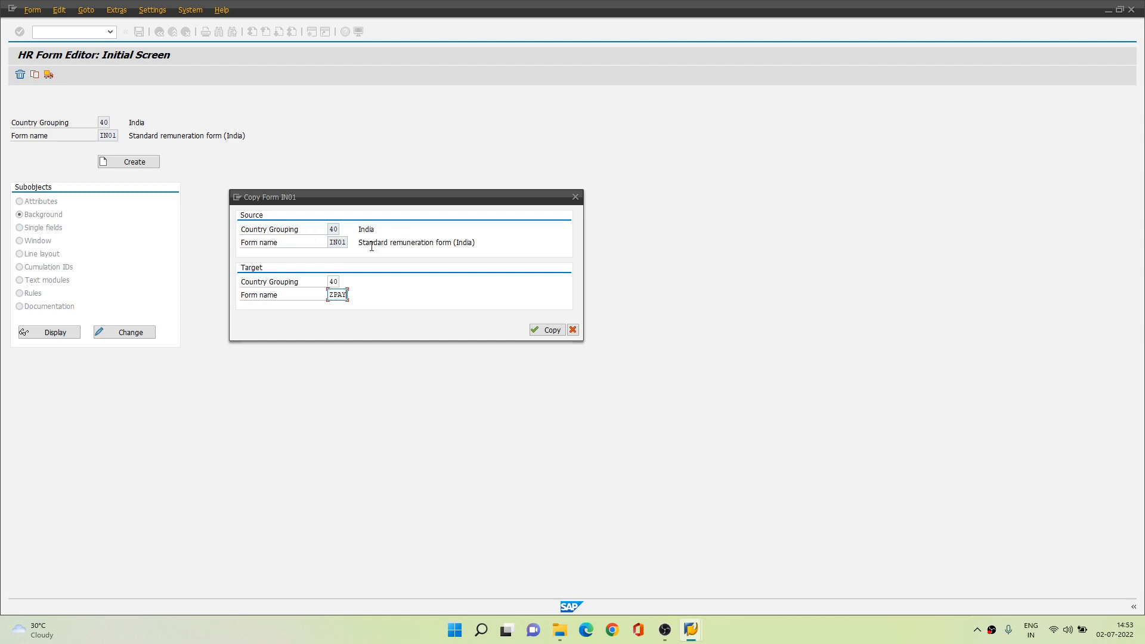
click(576, 197)
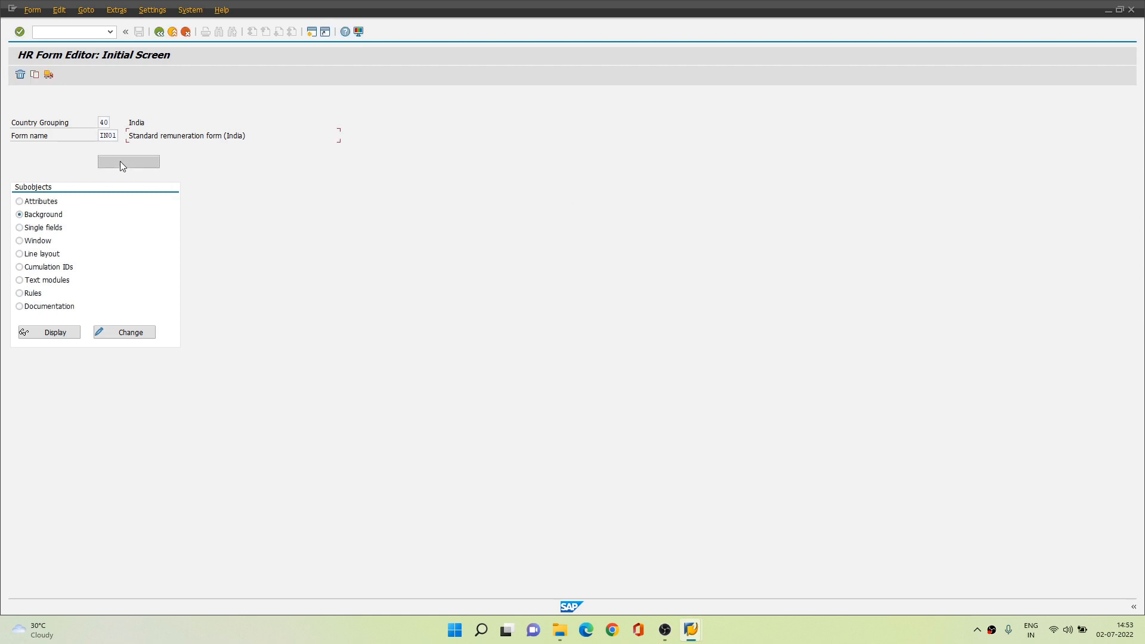
Set the form name to ZPAY and open its background for changing
key(BackSpace)
key(BackSpace)
key(BackSpace)
key(BackSpace)
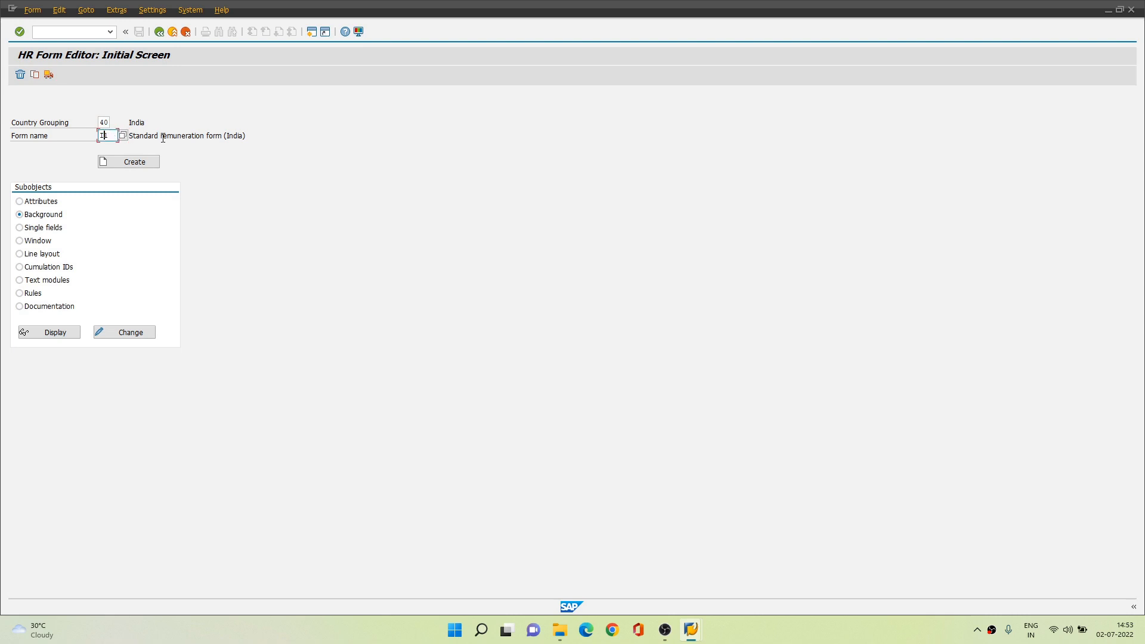
text(ZPAY)
key(ctrl+a)
click(251, 139)
click(111, 334)
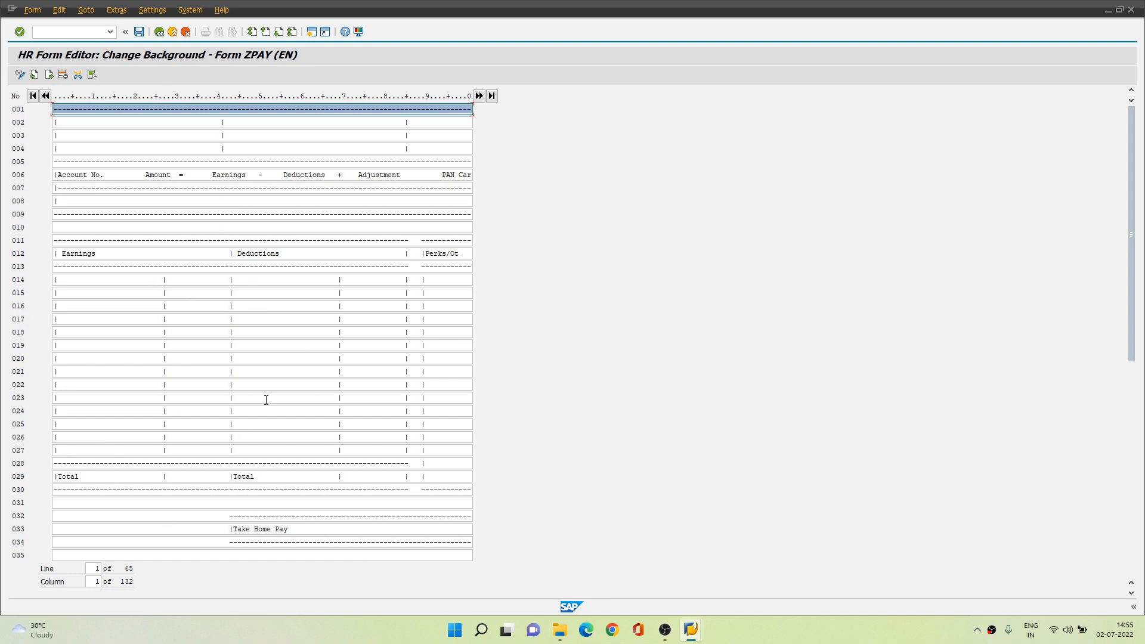
Examine the ZPAY background layout from the header lines to the final lines, including its rightmost columns
scroll(265, 399, down, 3)
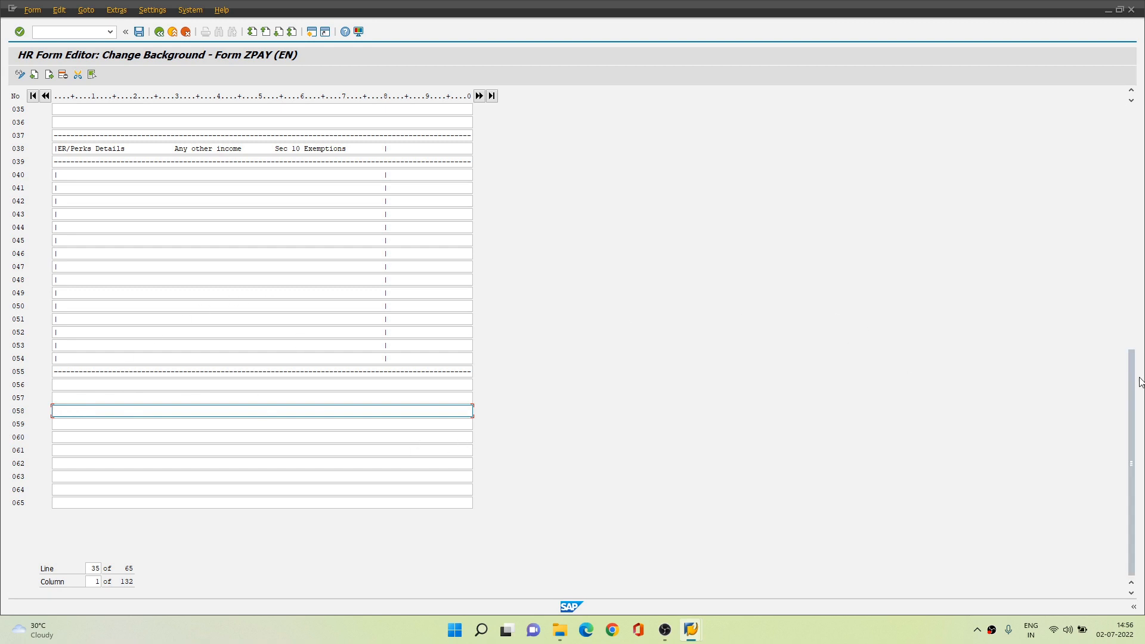
drag(1135, 391, 1141, 127)
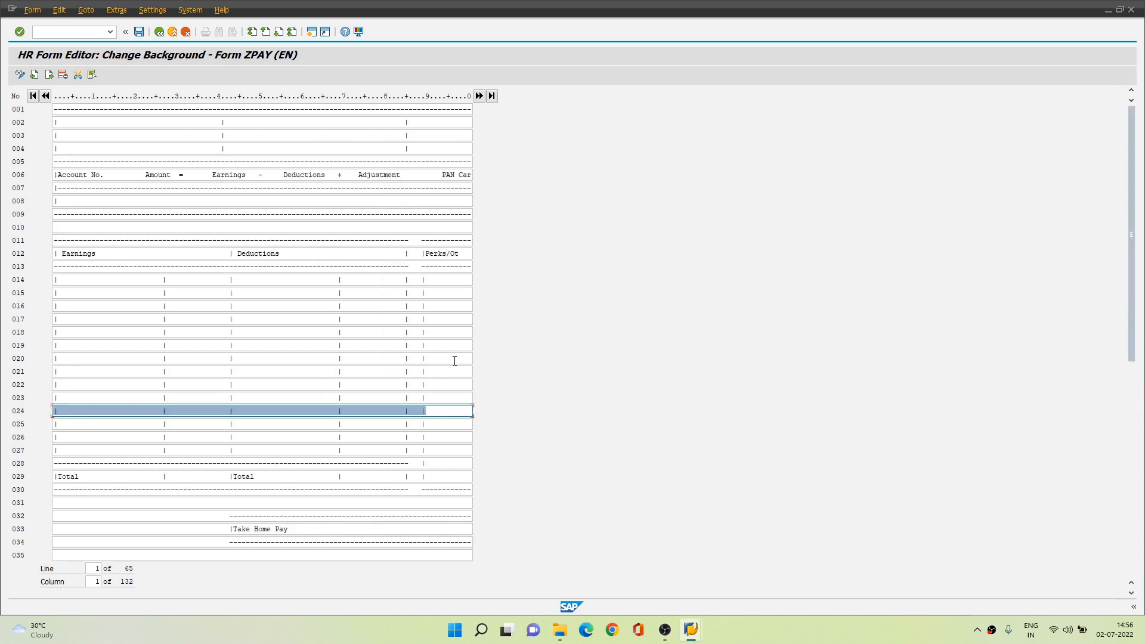
click(267, 357)
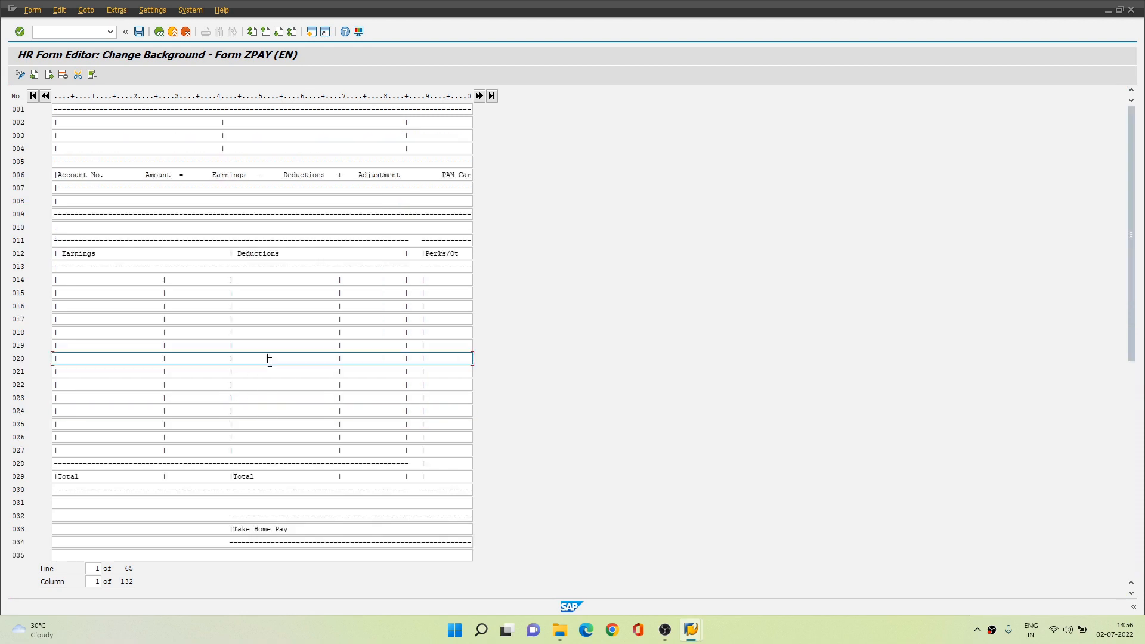
click(281, 280)
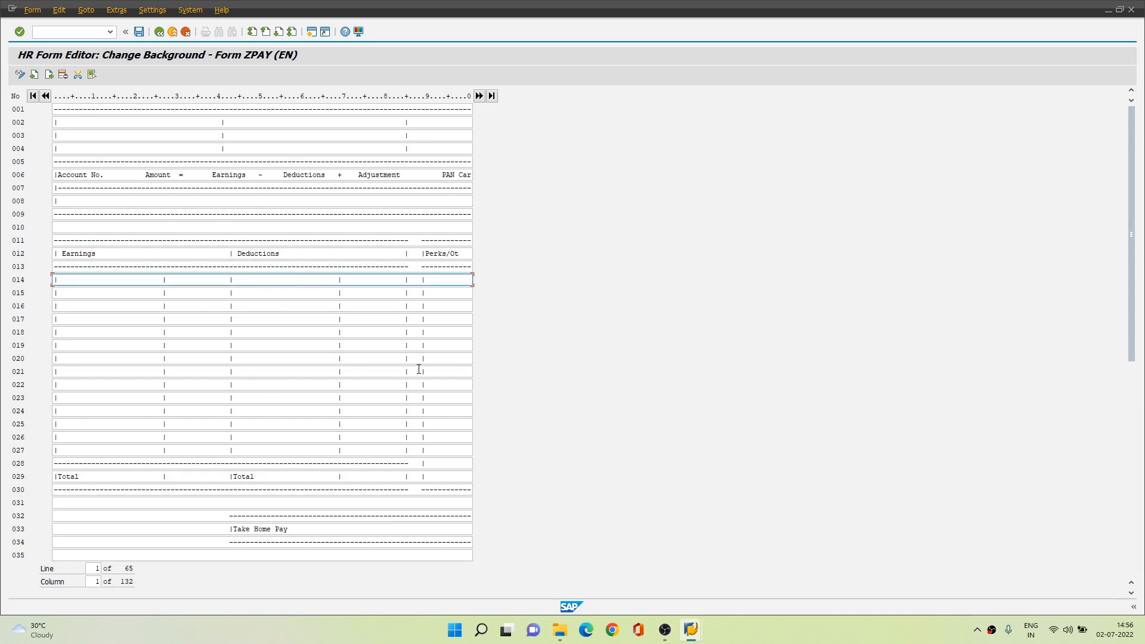
click(478, 99)
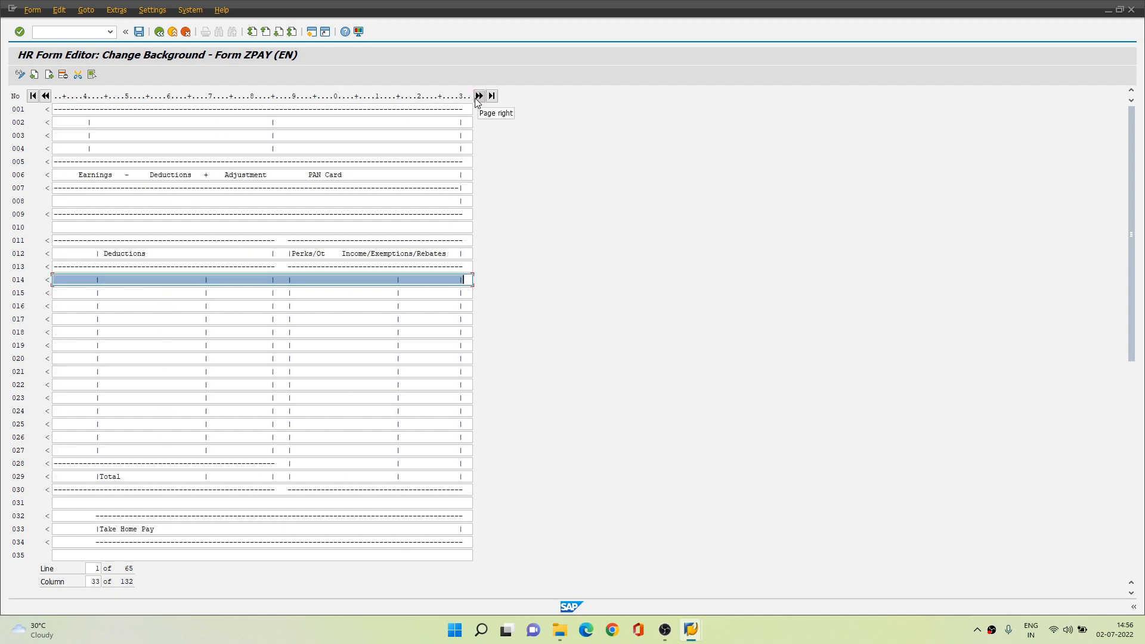
Compare the form's background with its single fields view, including the columns further right
click(48, 76)
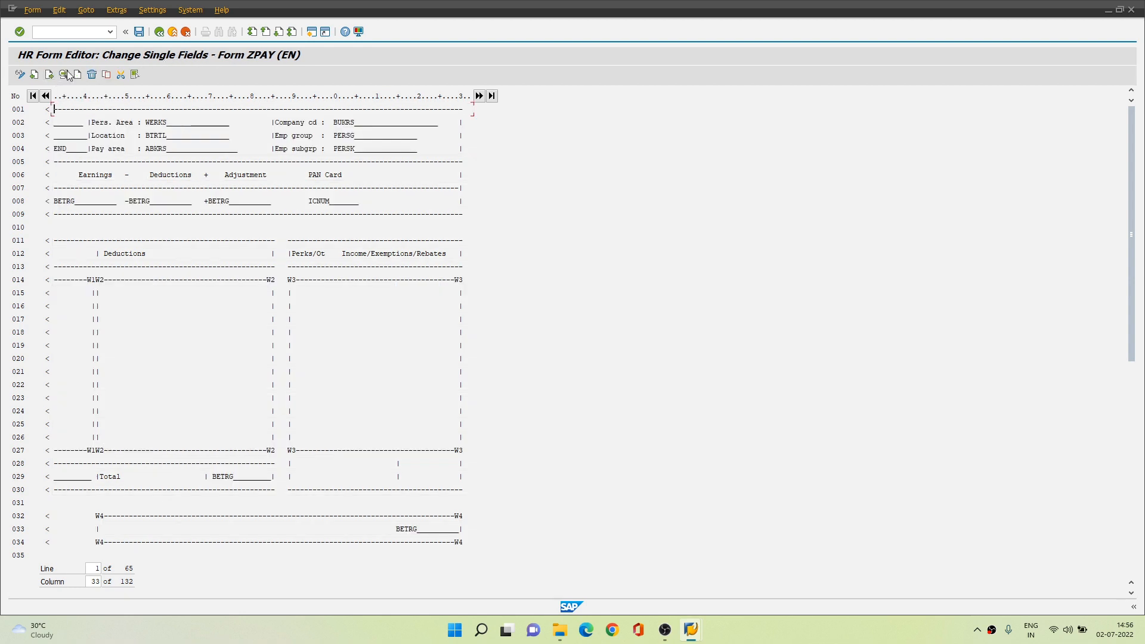
click(34, 75)
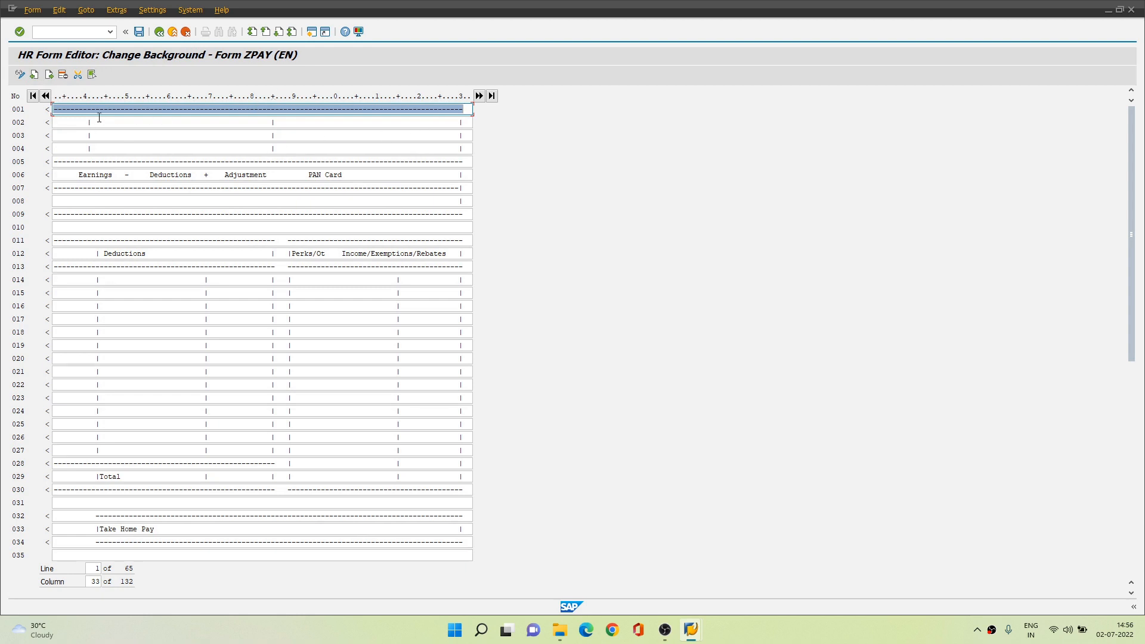
click(33, 96)
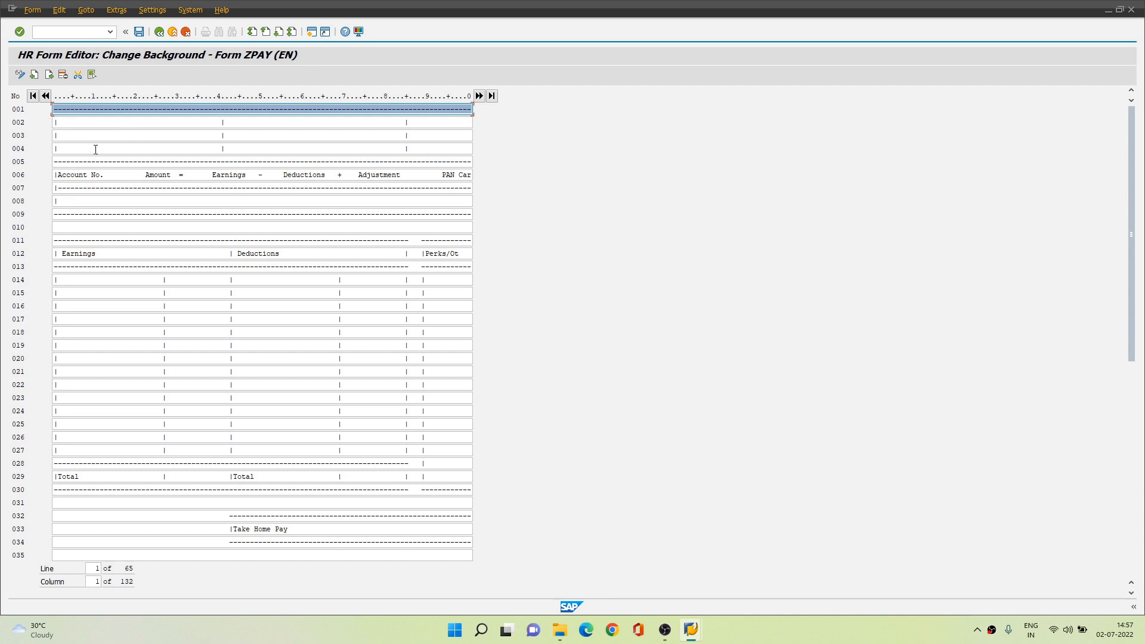
click(49, 74)
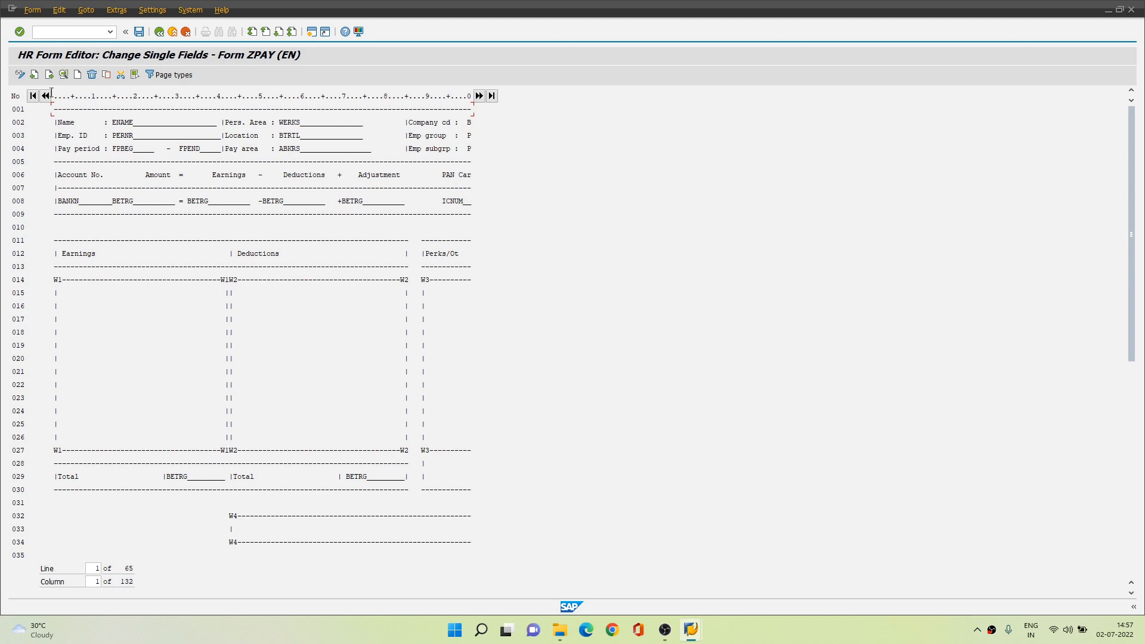
click(34, 75)
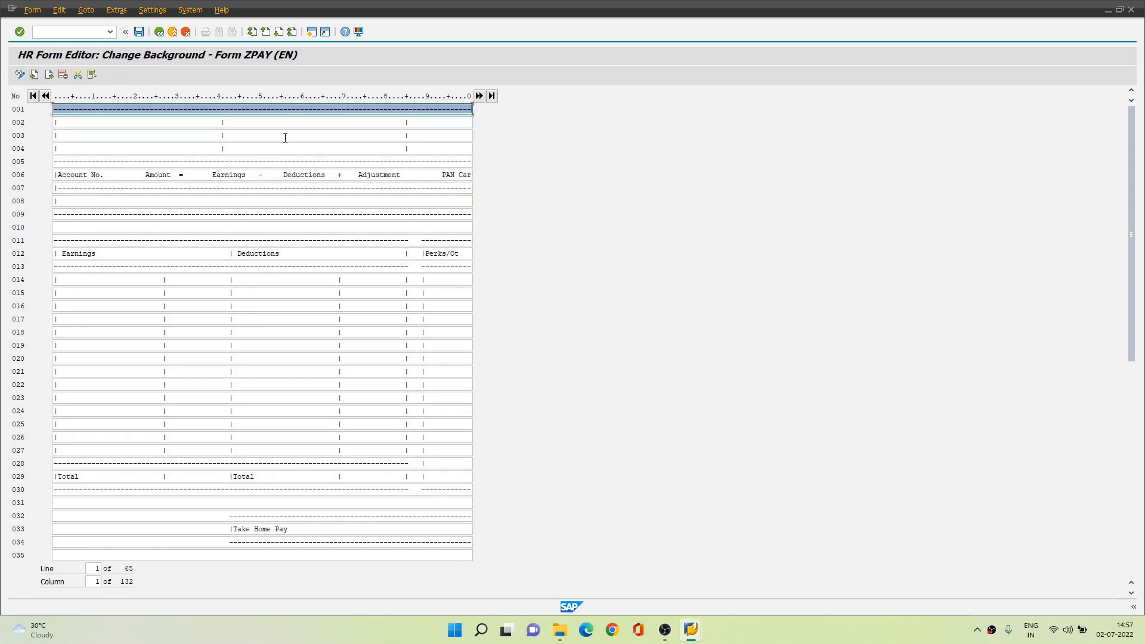
click(50, 75)
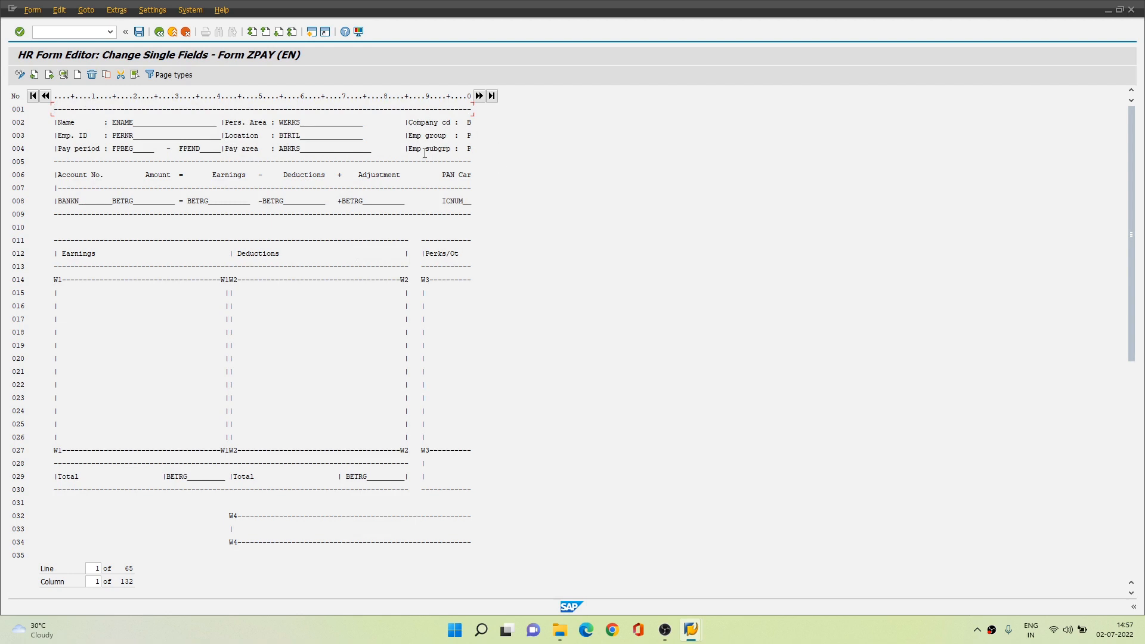
click(479, 96)
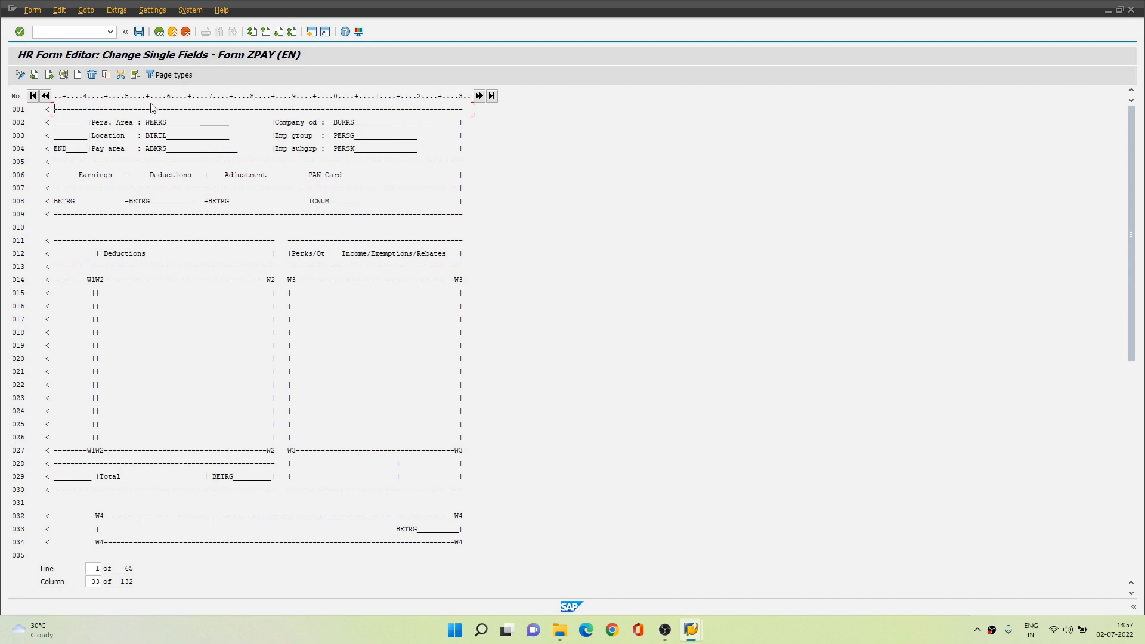
click(34, 74)
click(52, 76)
click(45, 95)
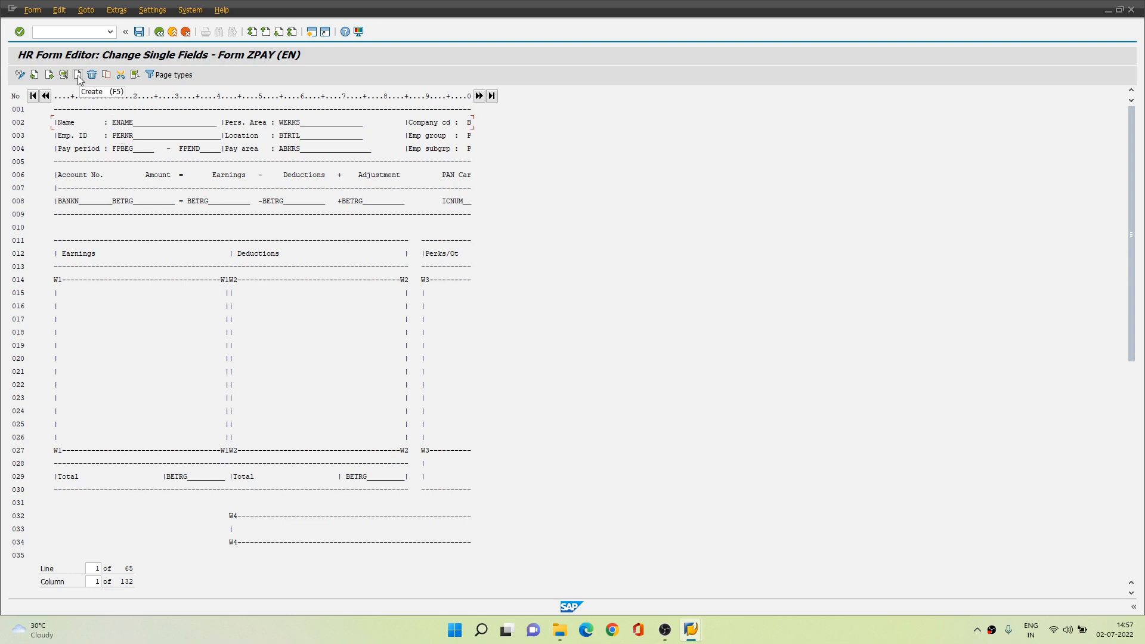
Inspect the ENAME single field's position, table and table field settings and the list of available tables, leaving the field unchanged
double_click(124, 125)
drag(173, 104, 683, 126)
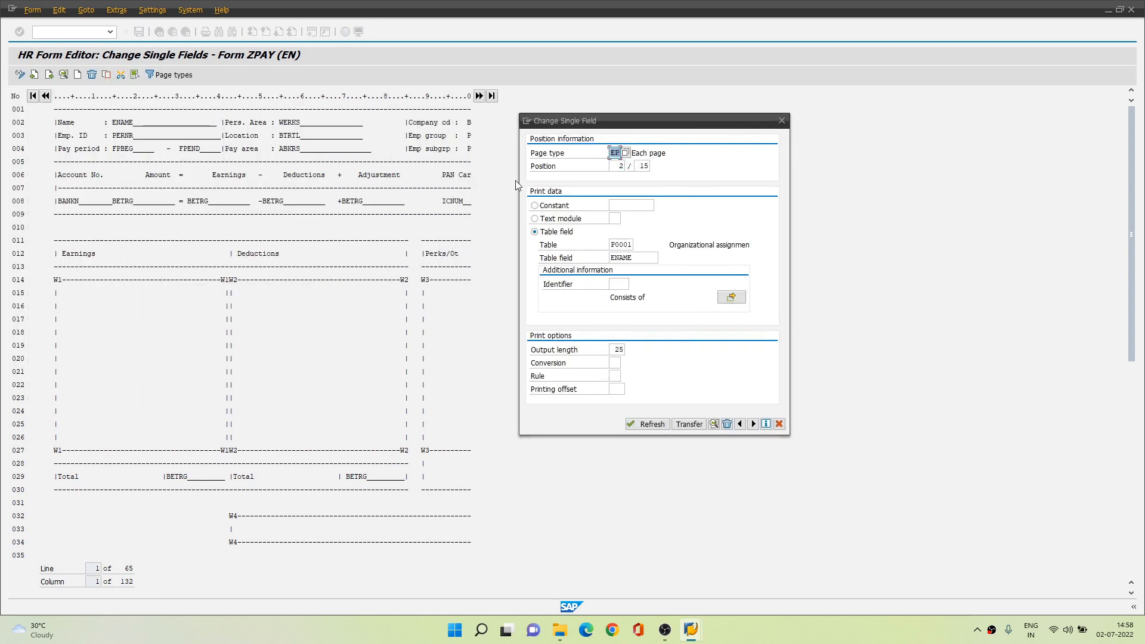
click(619, 166)
double_click(619, 244)
click(643, 244)
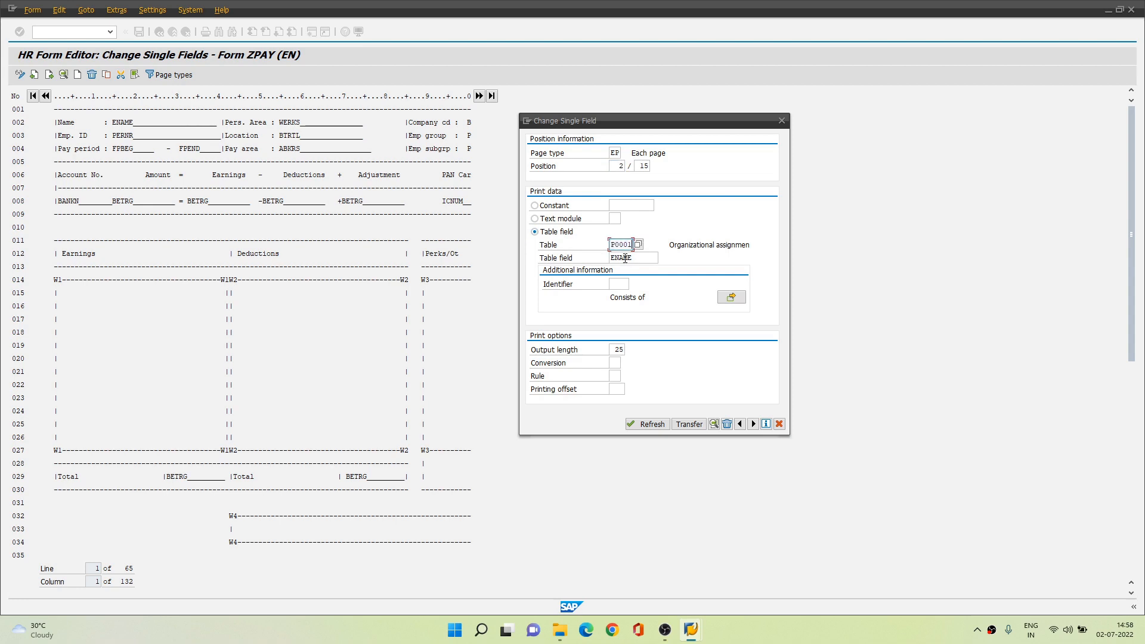
click(638, 244)
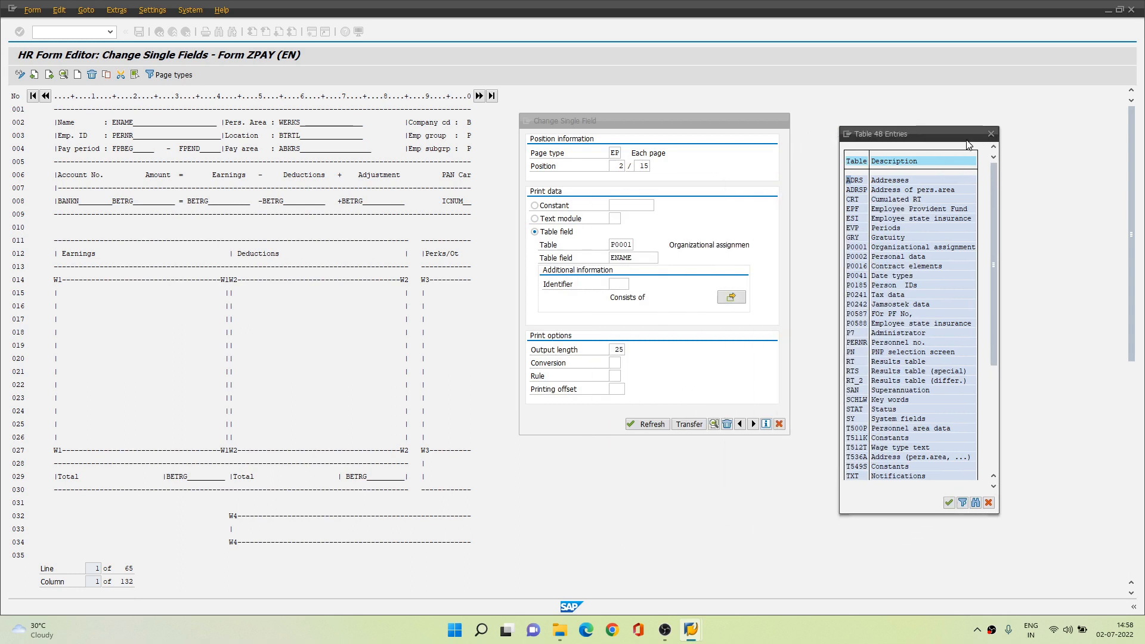
scroll(960, 248, down, 3)
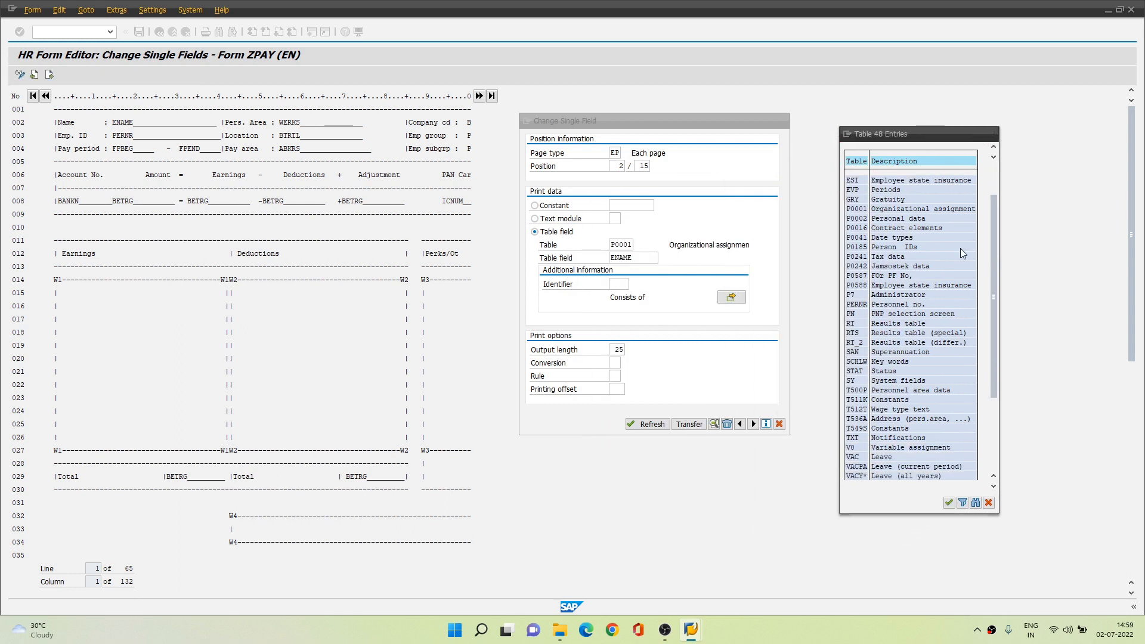
click(991, 134)
click(629, 257)
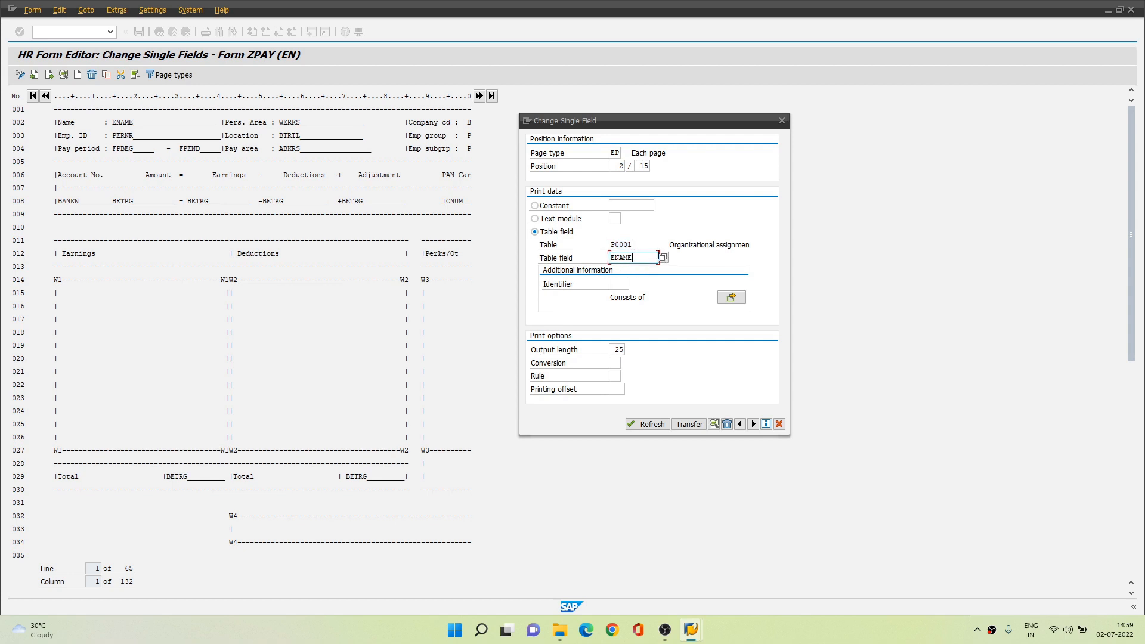
drag(628, 258, 610, 258)
click(610, 257)
click(781, 121)
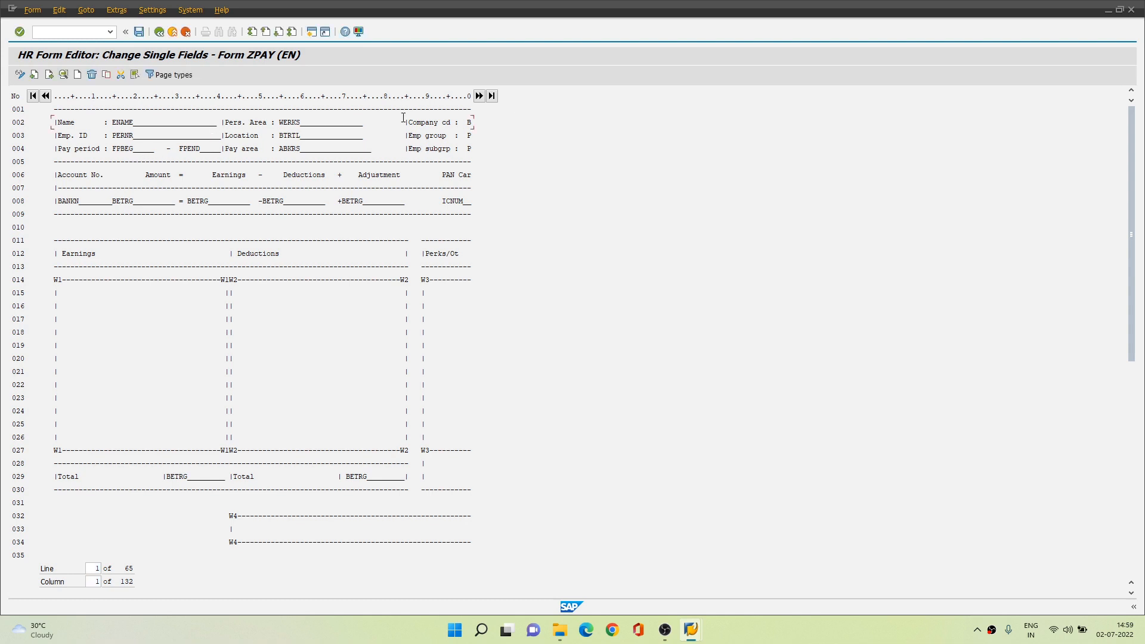
Inspect the position and text module settings of the Name label in line 002, and review the labels below it
double_click(62, 122)
drag(158, 99, 745, 107)
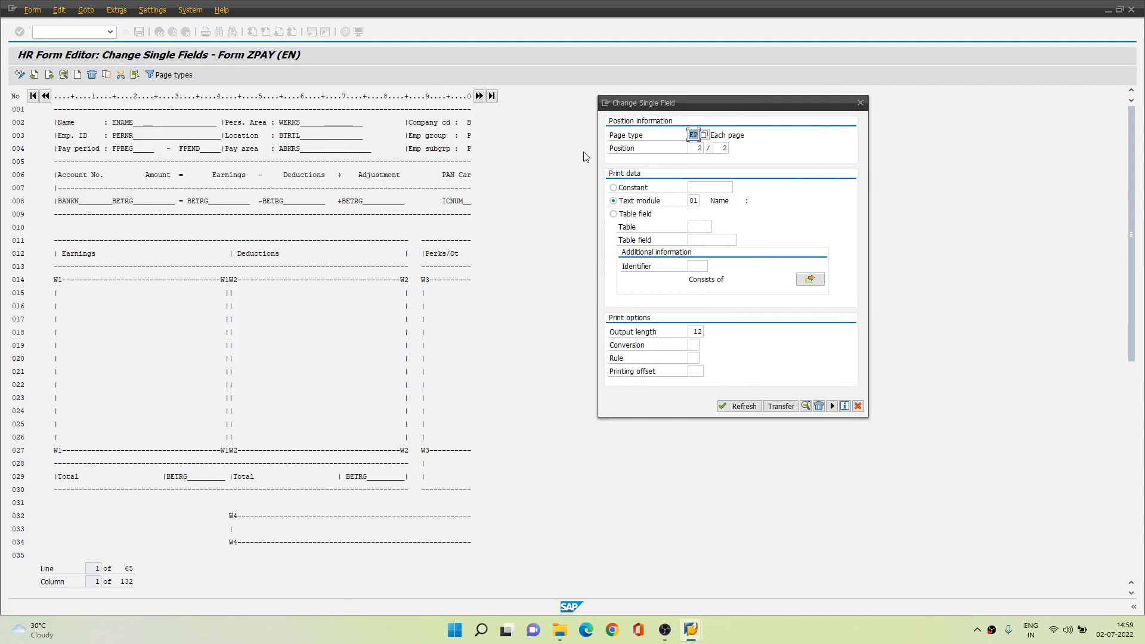
click(722, 148)
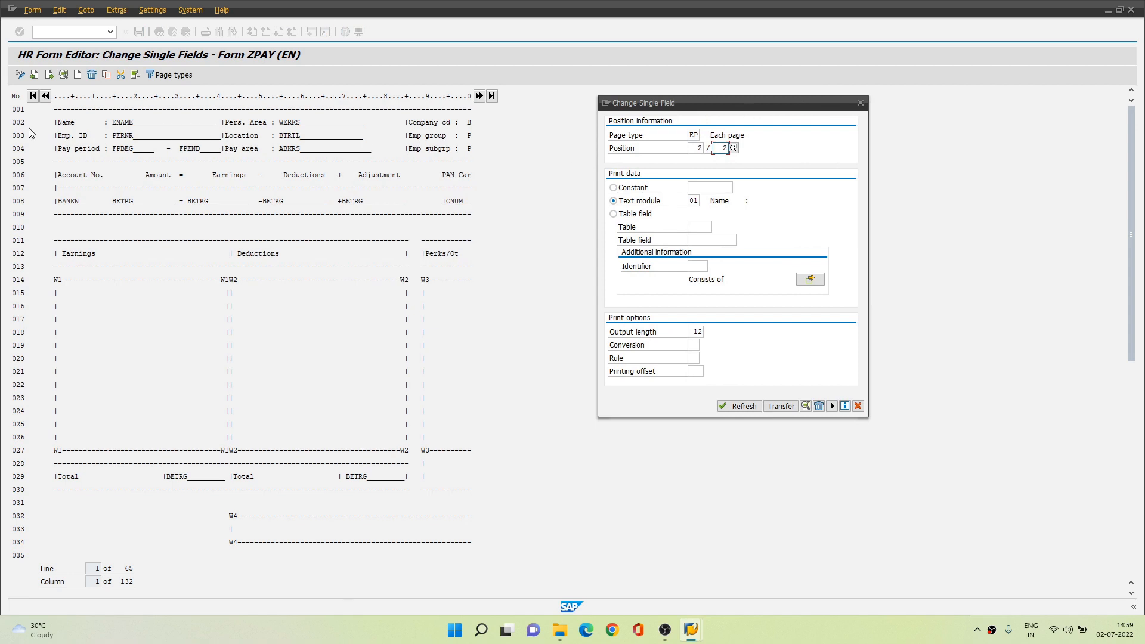
text(2)
click(860, 103)
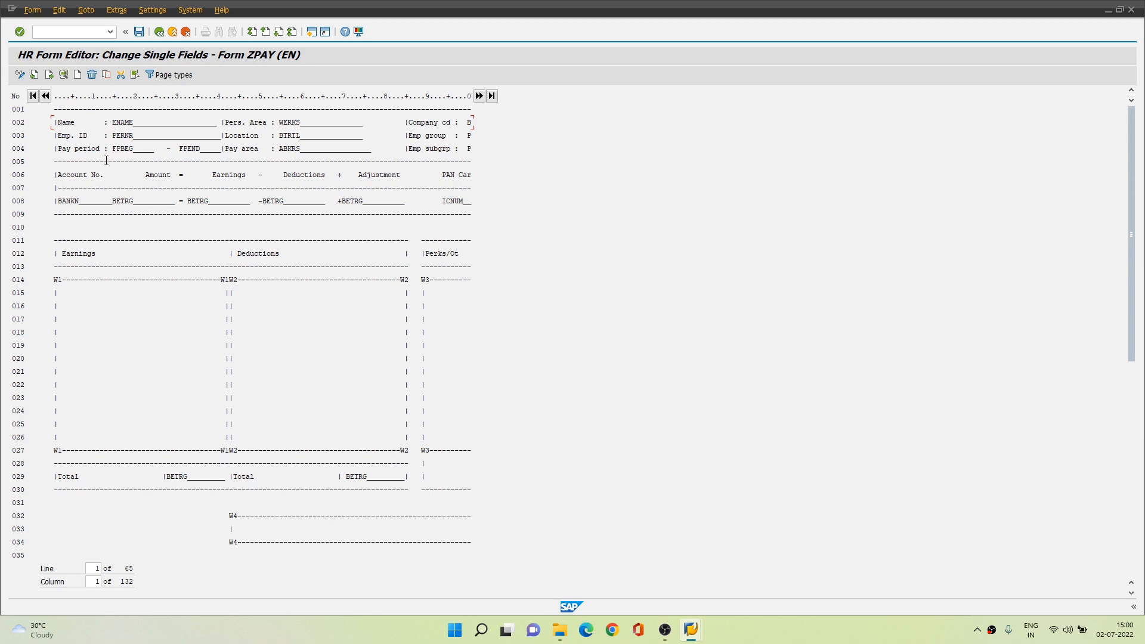
drag(110, 152, 54, 126)
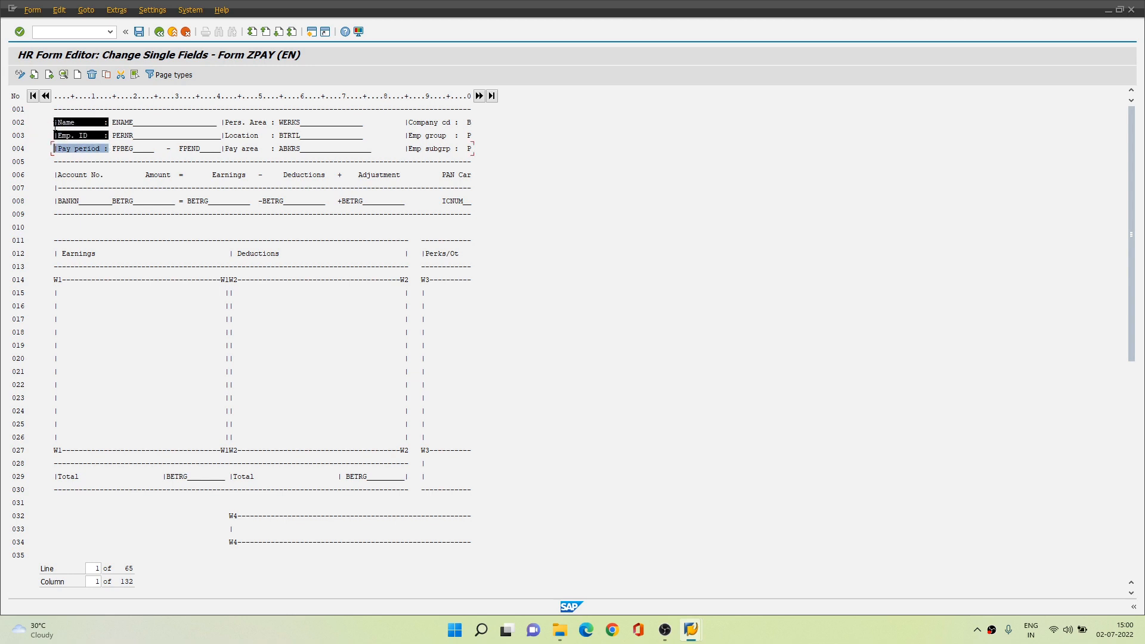
click(54, 126)
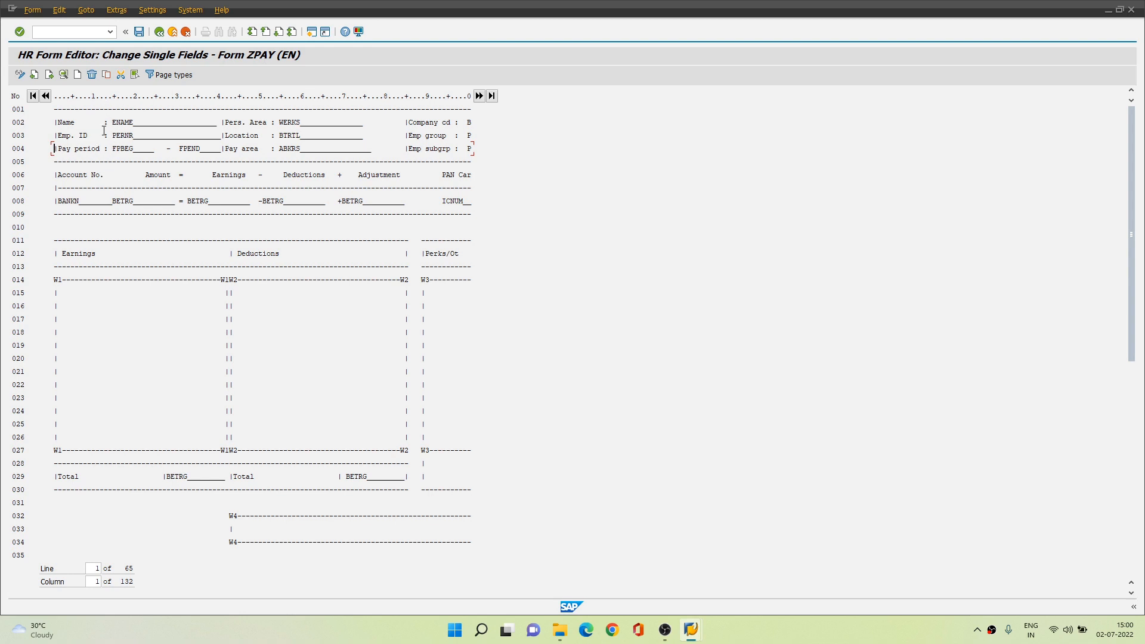
Advance through the form's window and line layout views to its text modules
click(49, 76)
click(49, 75)
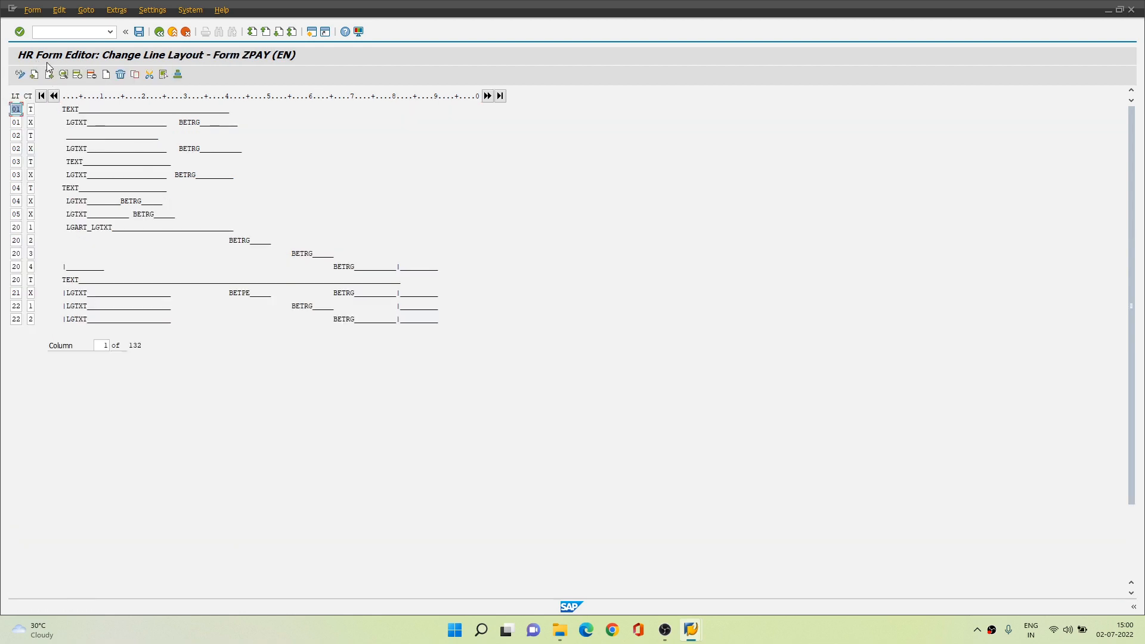
click(50, 76)
click(50, 75)
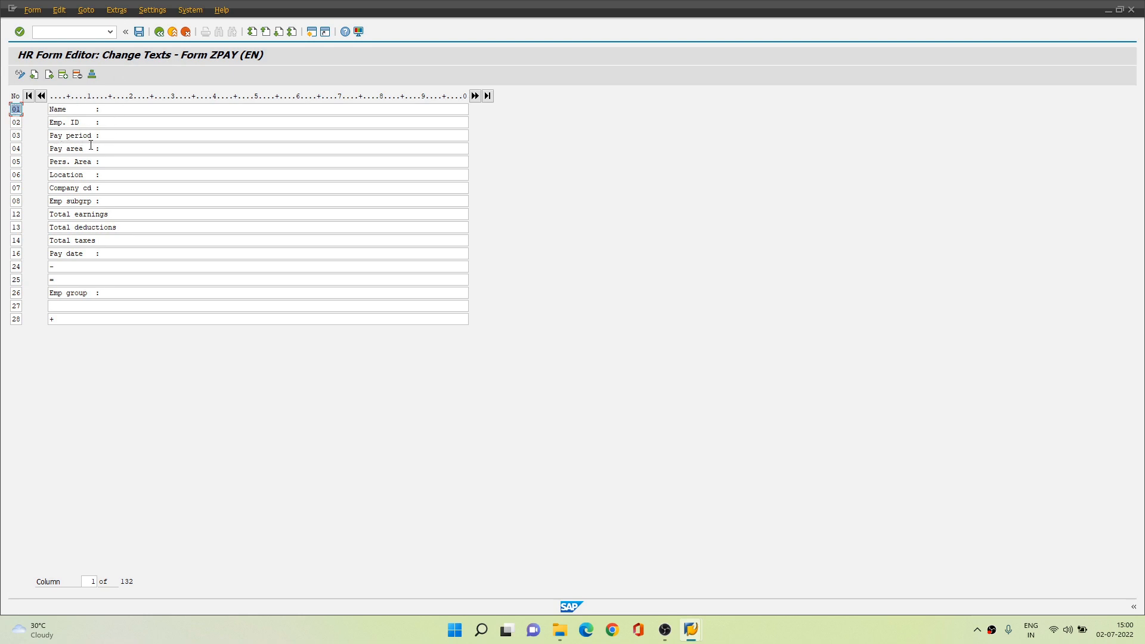
Step back from the text modules through the line layout and window views of the form
click(35, 74)
click(34, 74)
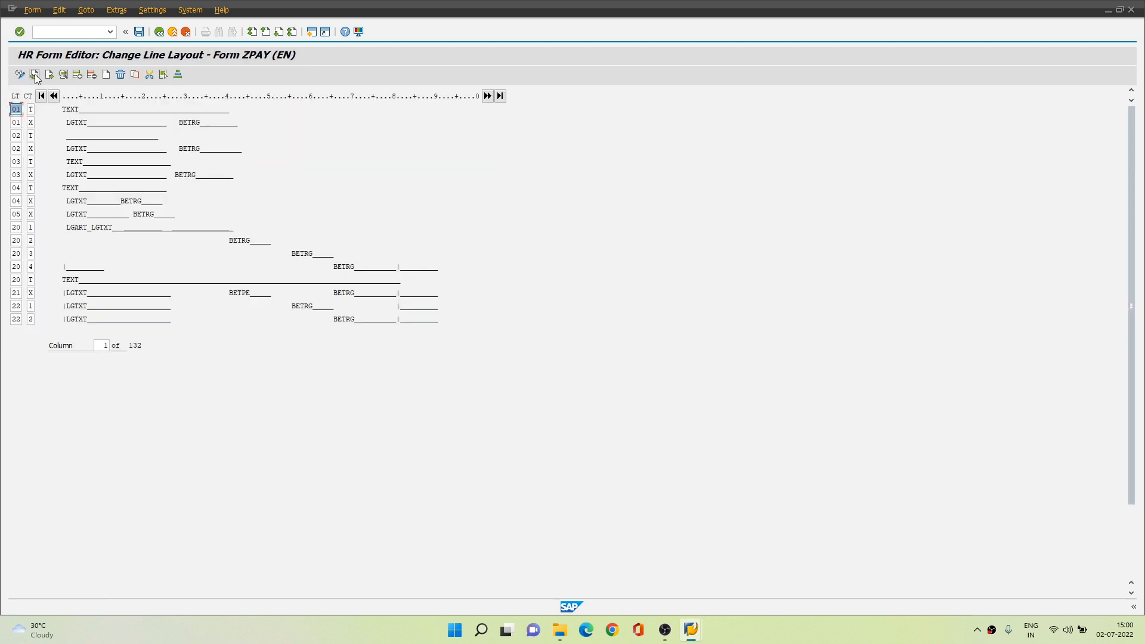
click(35, 75)
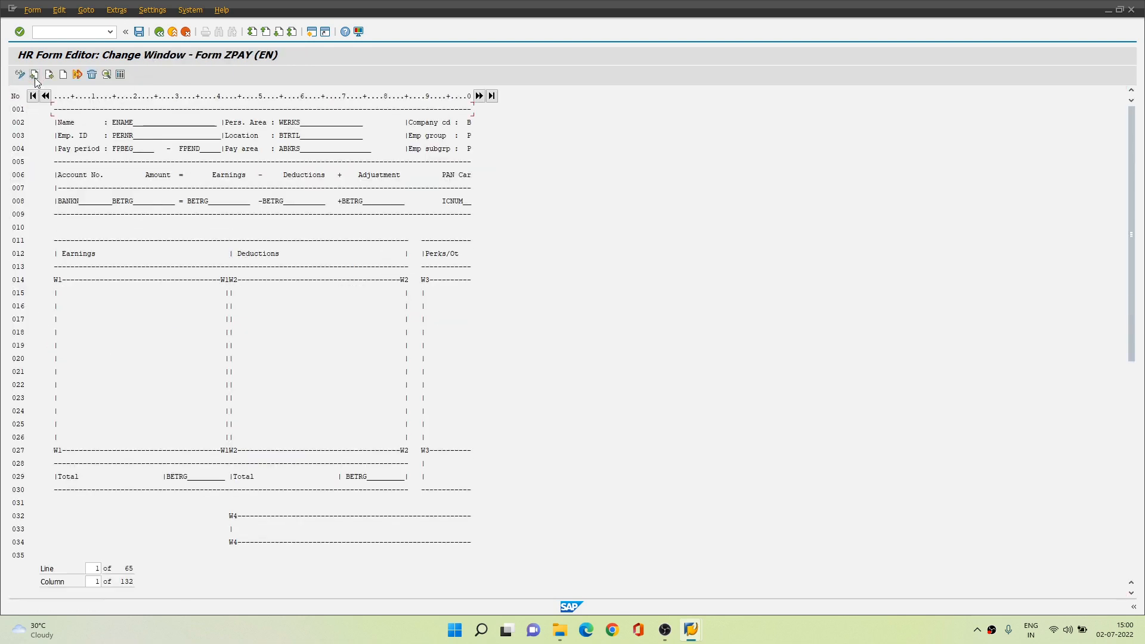
double_click(65, 122)
click(284, 333)
click(34, 74)
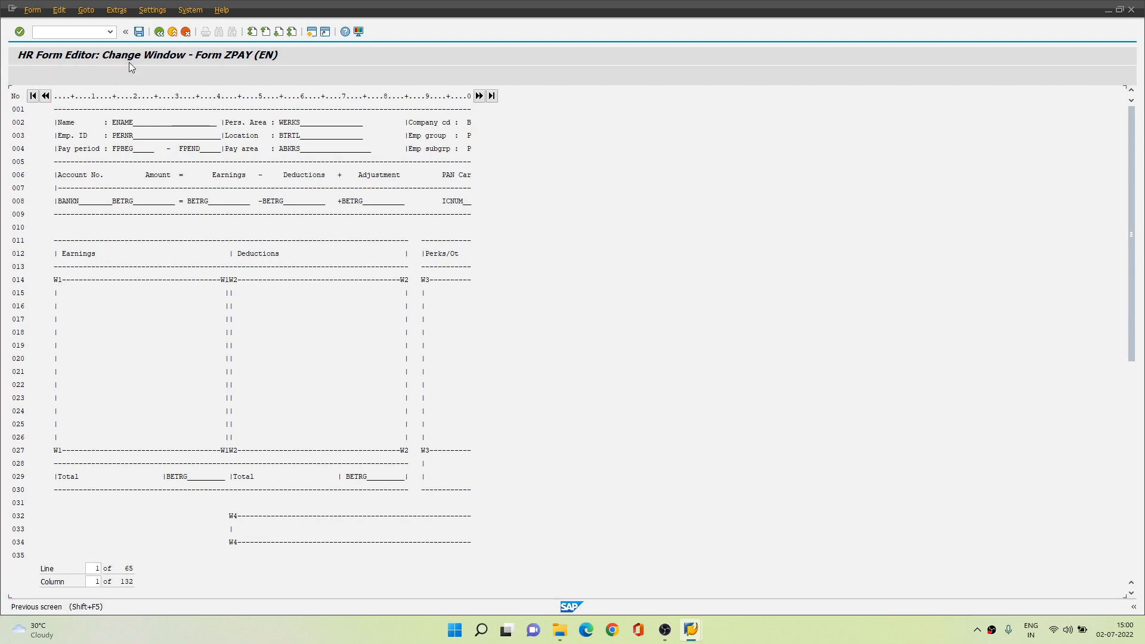
Try text module 02 for the Name label in line 002, then close the single field settings without transferring the change
double_click(64, 123)
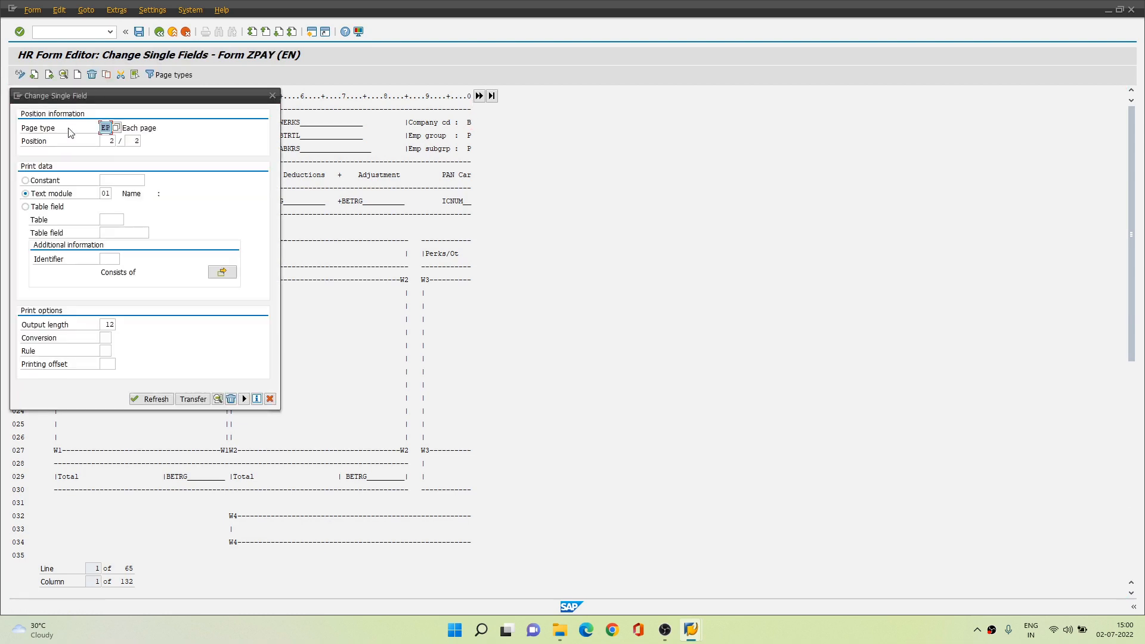
drag(161, 108, 712, 123)
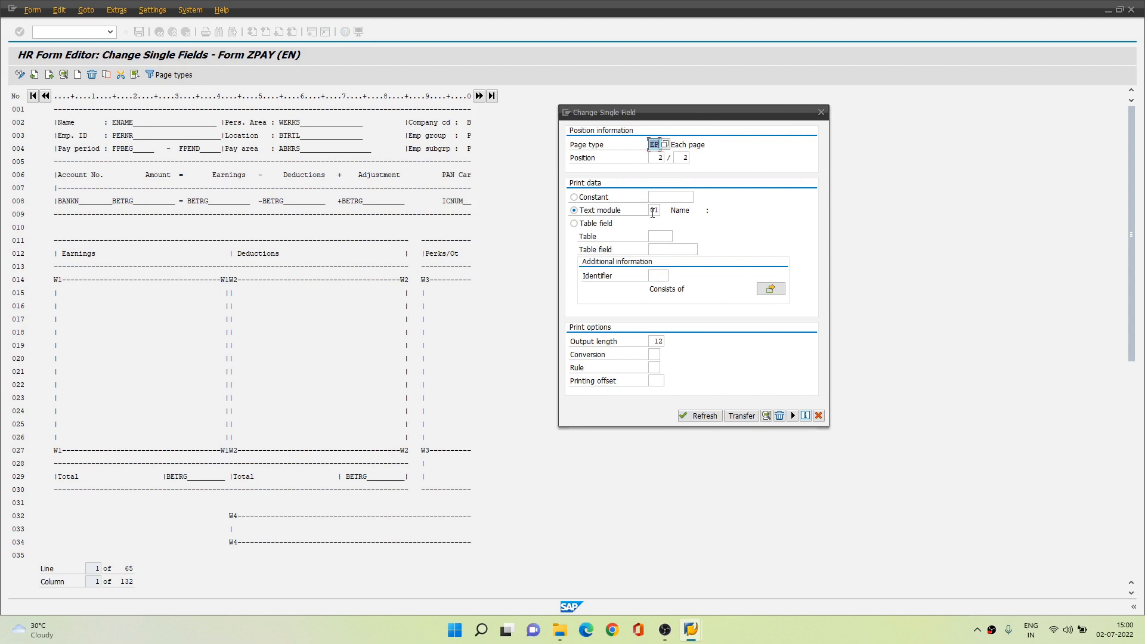
click(656, 211)
text(2)
key(Return)
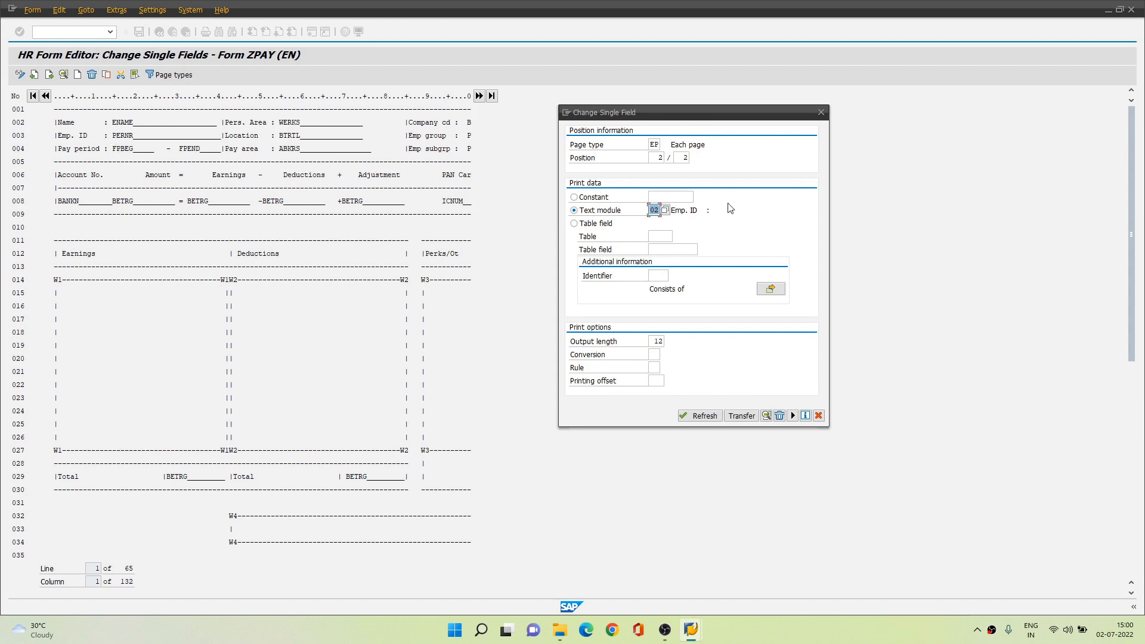
click(821, 112)
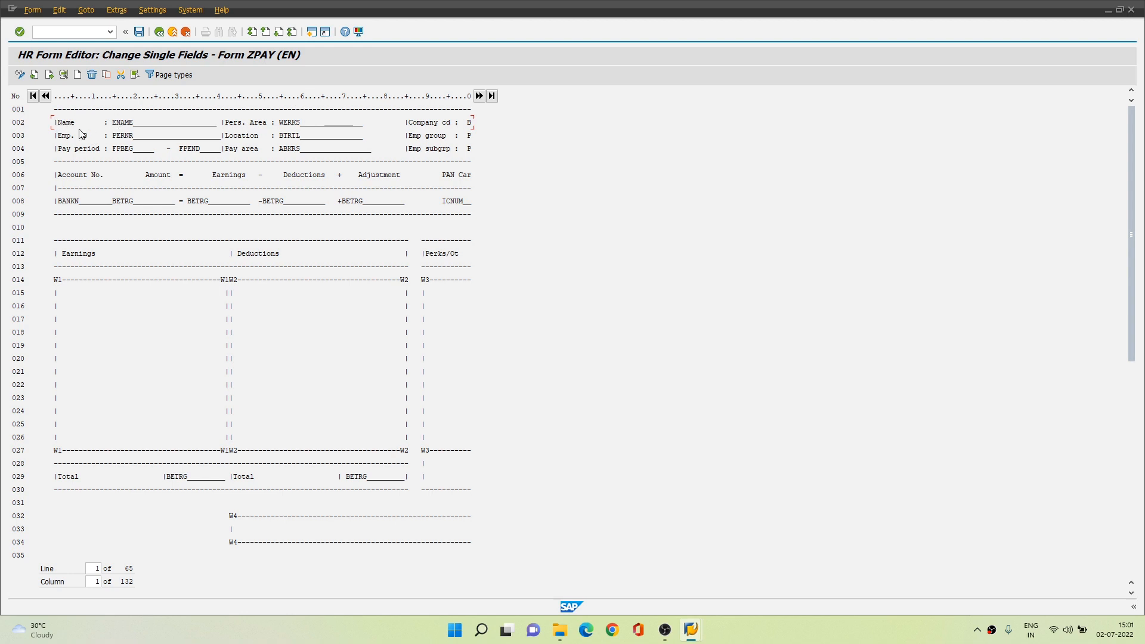
Compare the form's background with its single fields, and inspect the text module settings of the Name label in line 002
click(35, 75)
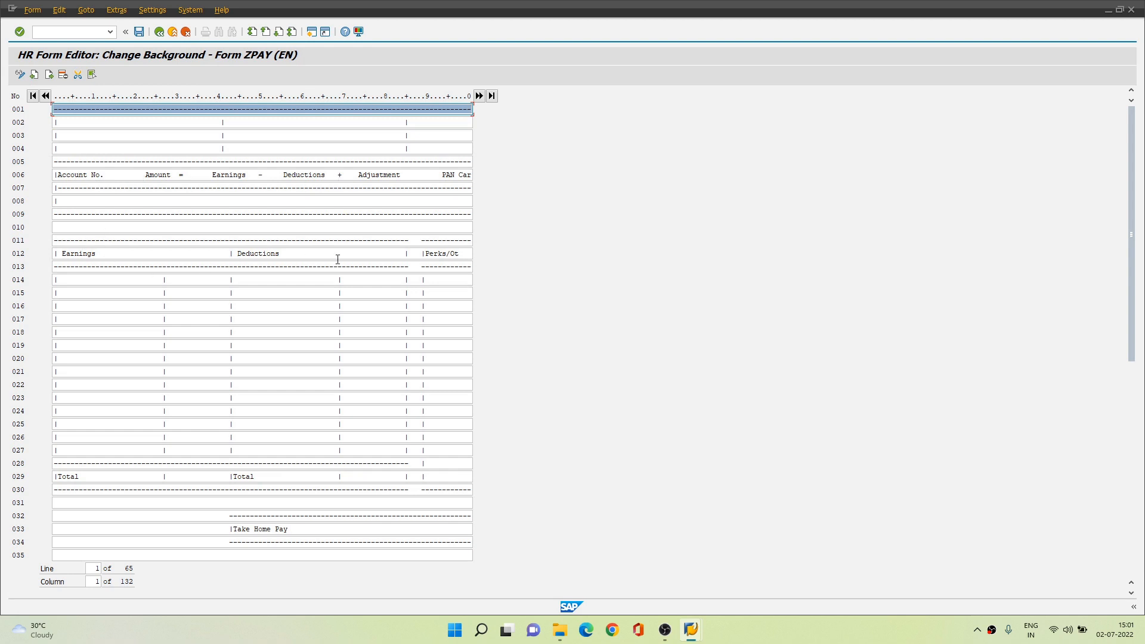
click(49, 75)
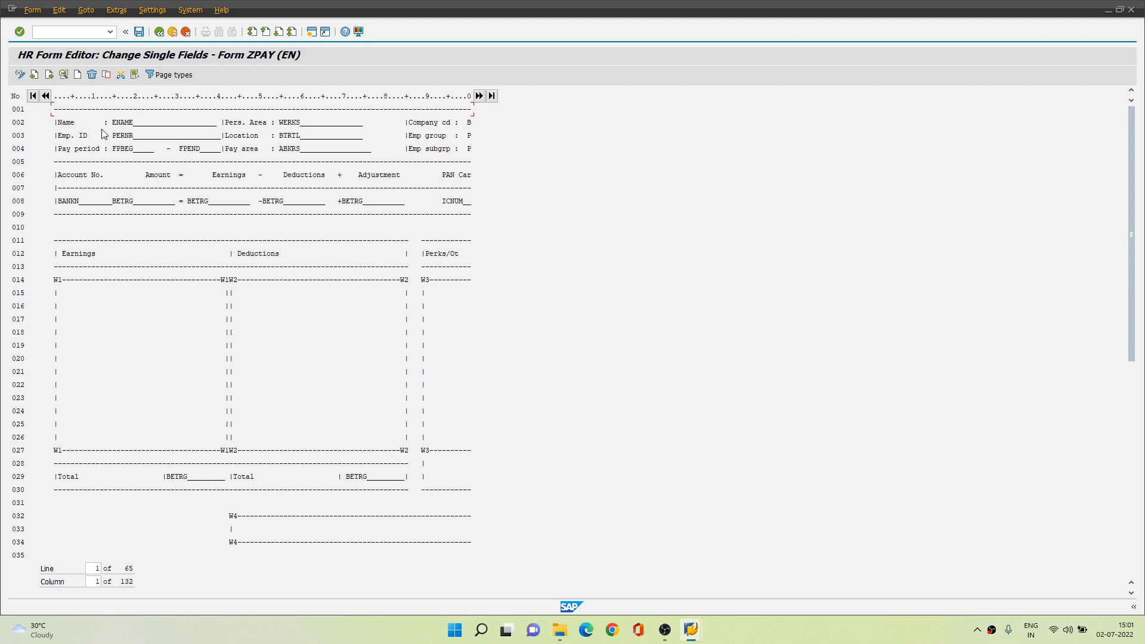
double_click(58, 124)
drag(187, 105, 703, 129)
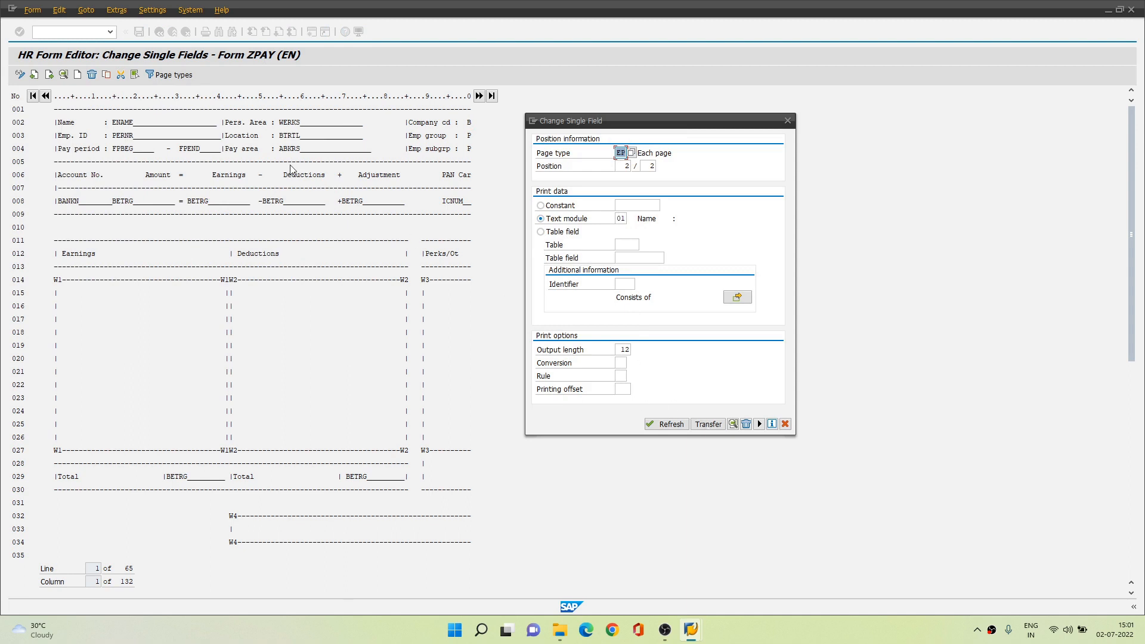
click(786, 120)
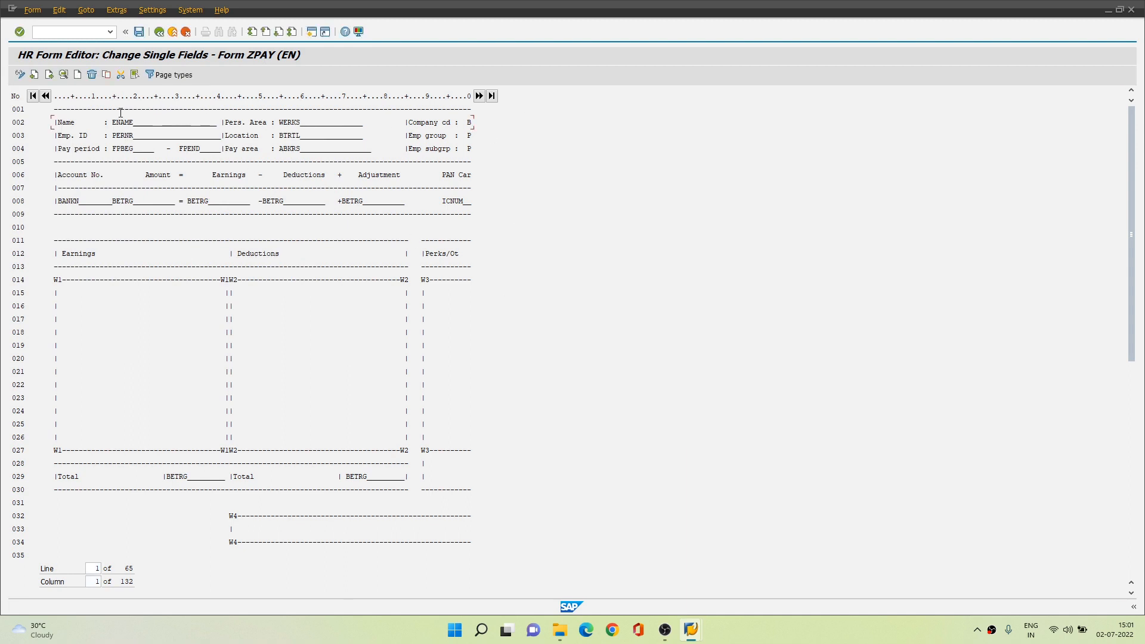
Examine the form from column 33 onwards in the single fields and background views, including the PAN Card heading in line 006
drag(58, 123, 158, 125)
click(97, 124)
click(158, 124)
click(479, 95)
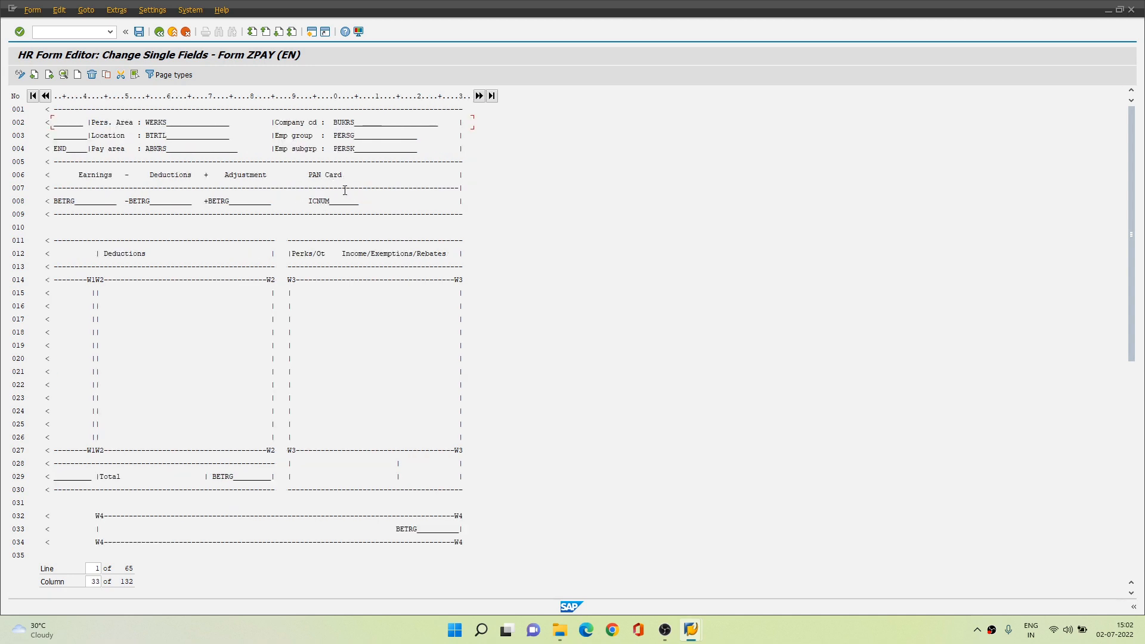
click(35, 75)
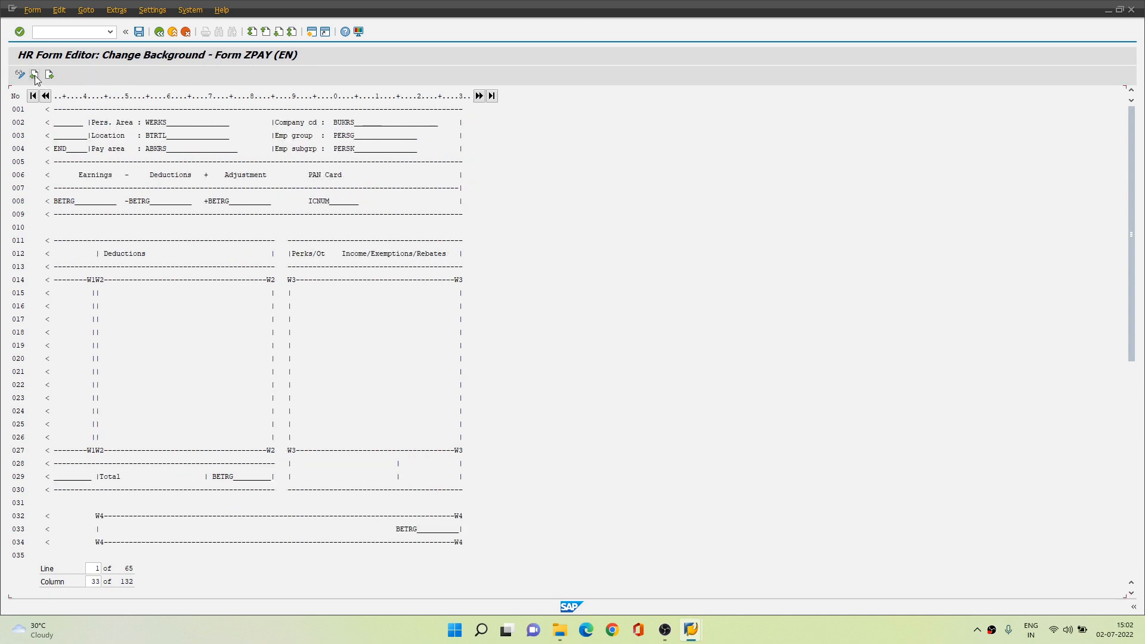
click(34, 76)
click(35, 75)
click(38, 77)
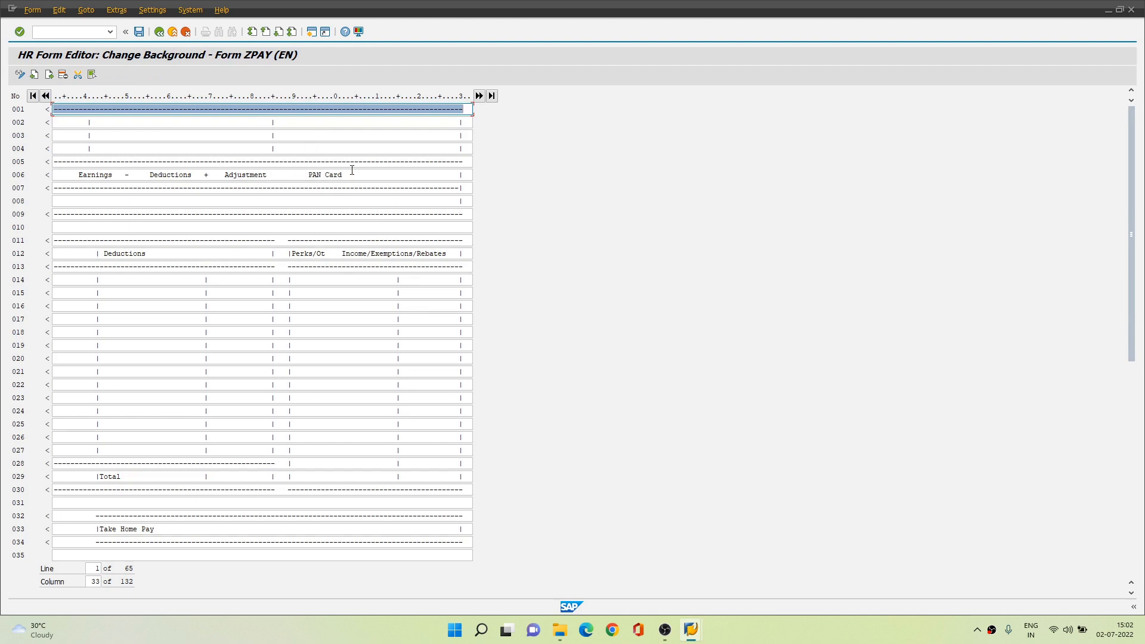
click(49, 75)
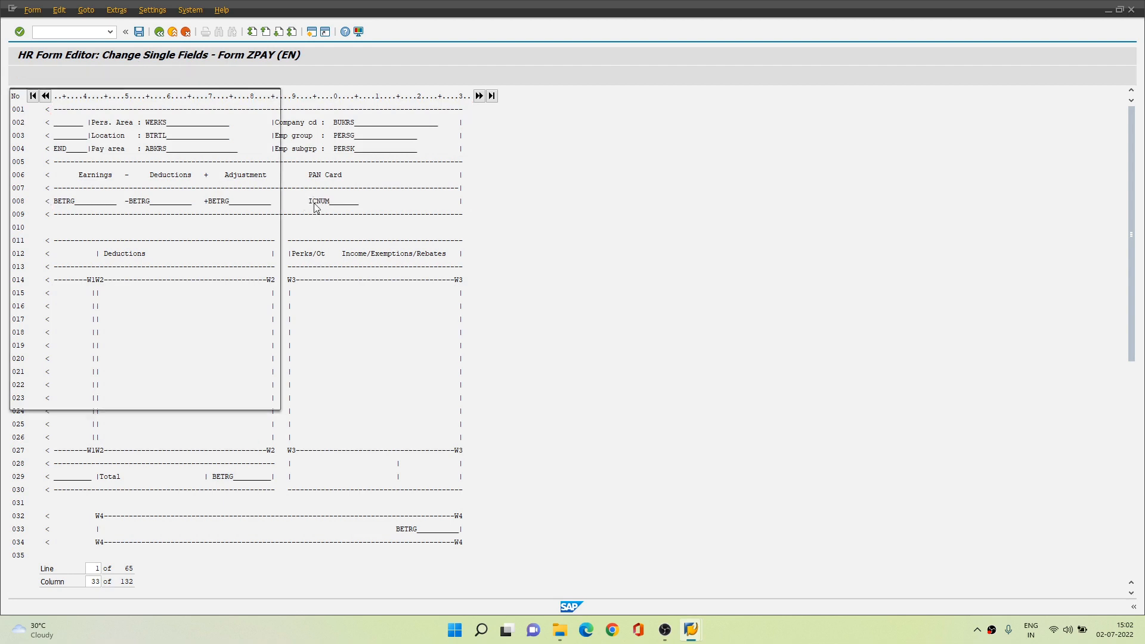
Inspect the table and table field settings of the ICNUM field in line 008 and the list of available tables, leaving the field unchanged
double_click(315, 202)
drag(193, 103, 698, 131)
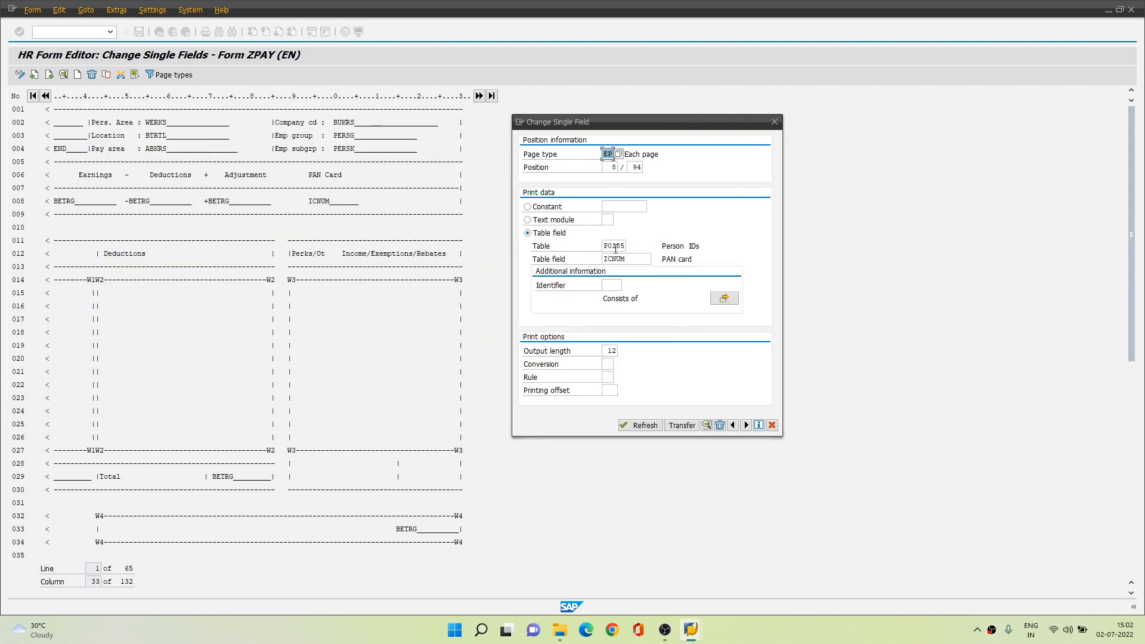
click(615, 257)
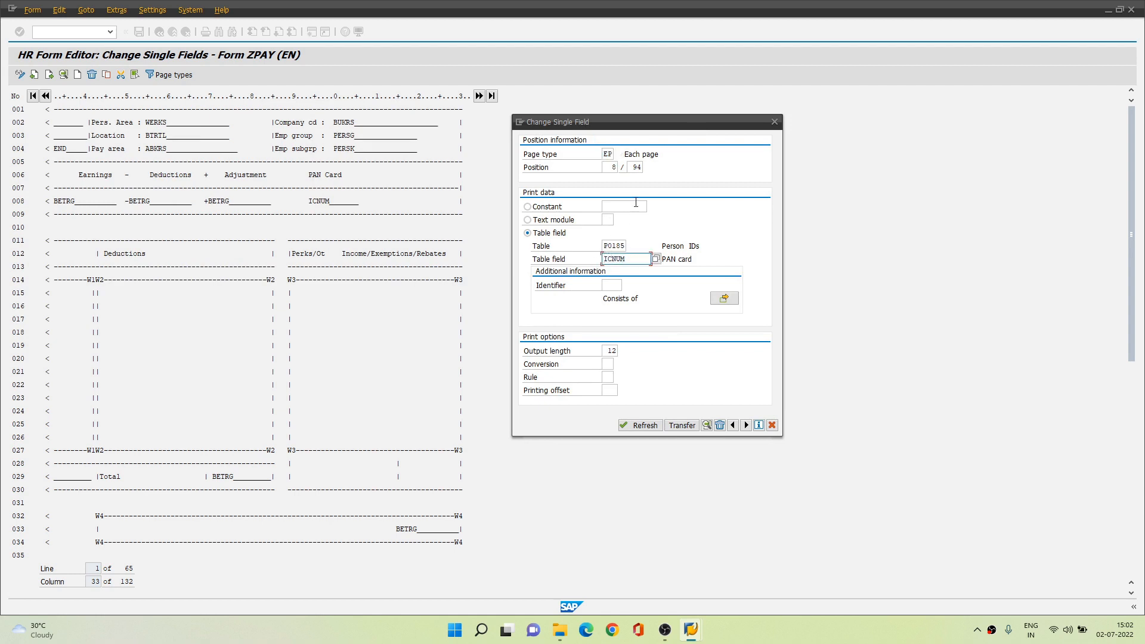
drag(666, 122, 686, 137)
drag(623, 260, 666, 256)
click(643, 261)
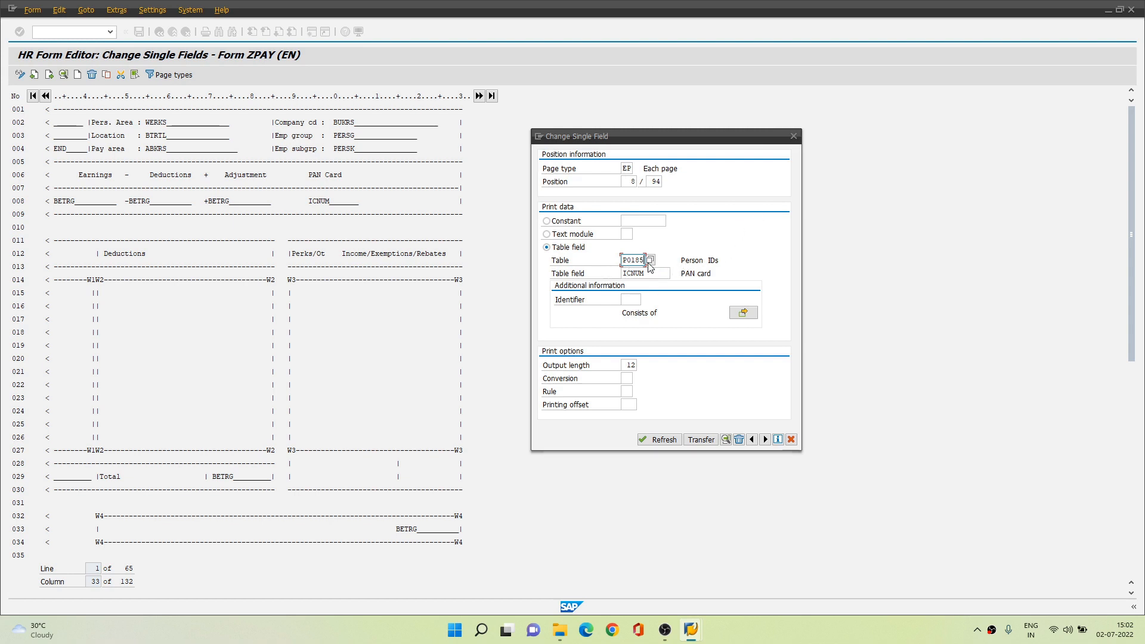
click(650, 260)
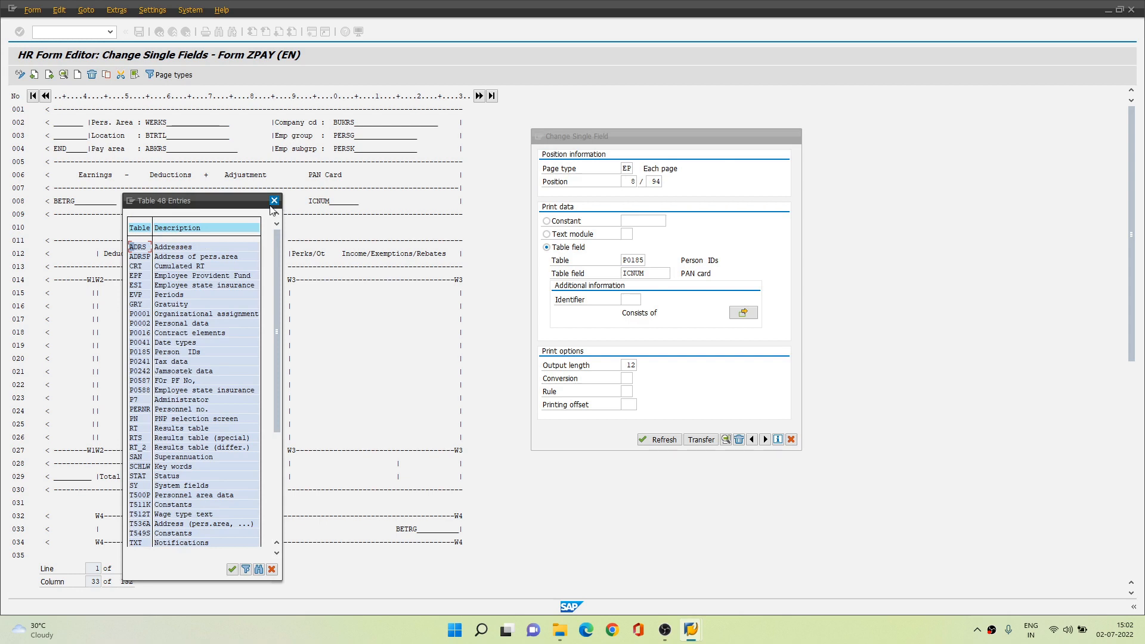
click(274, 200)
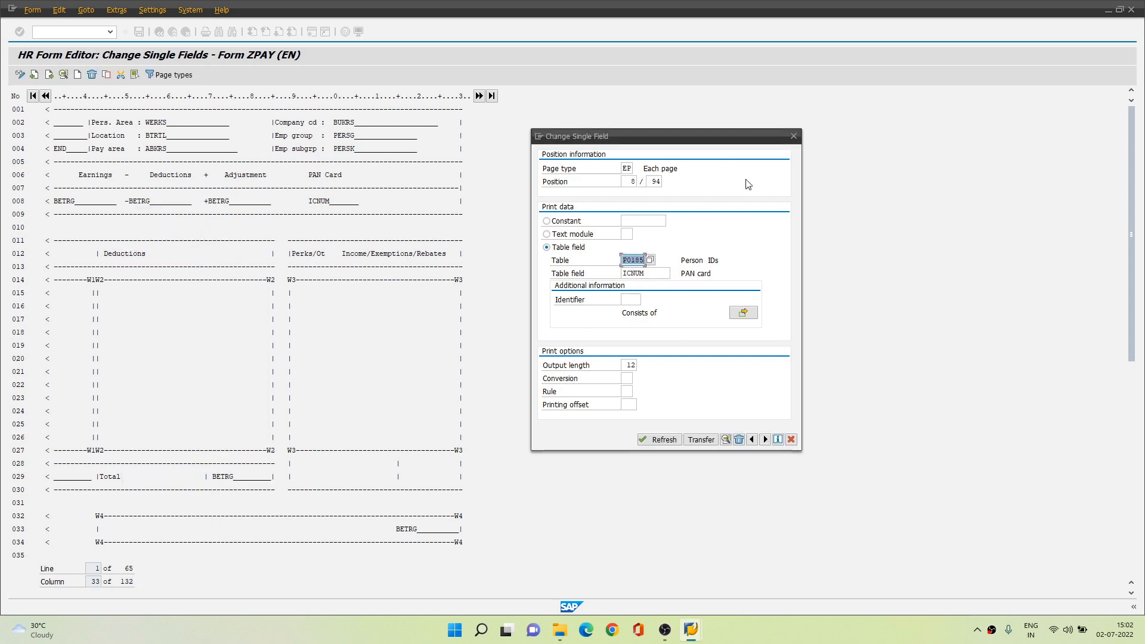
click(792, 137)
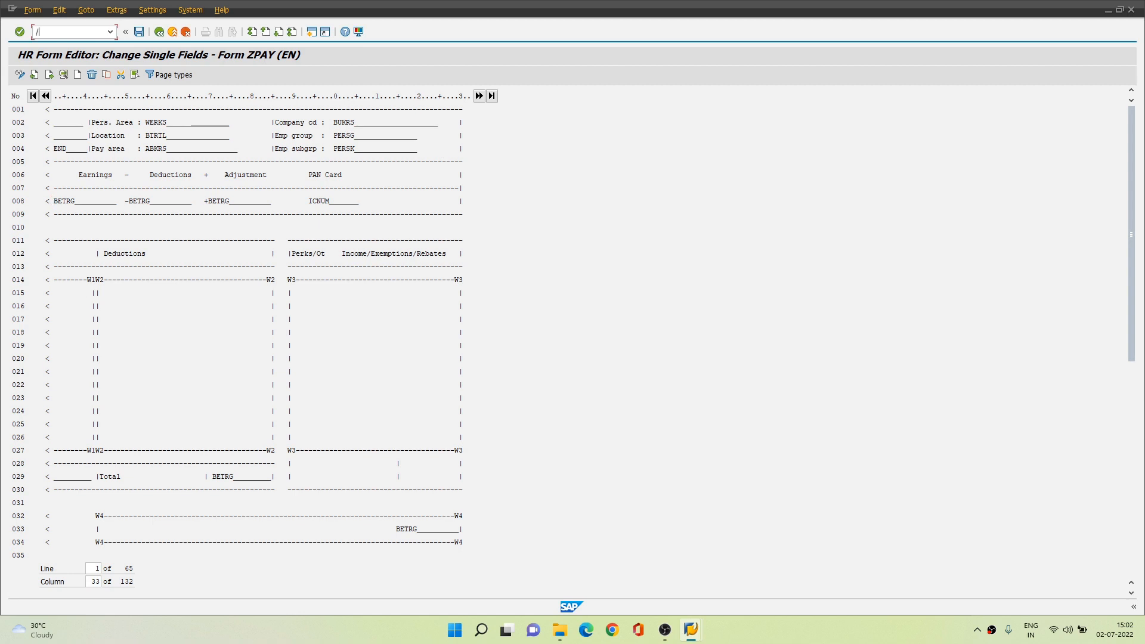
Open the HR form class editor with PE51_CHECKTAB and specify country grouping 40, class CEDT, with reference grouping 99, class CEDT
text(E51_CHECKTAB)
key(Return)
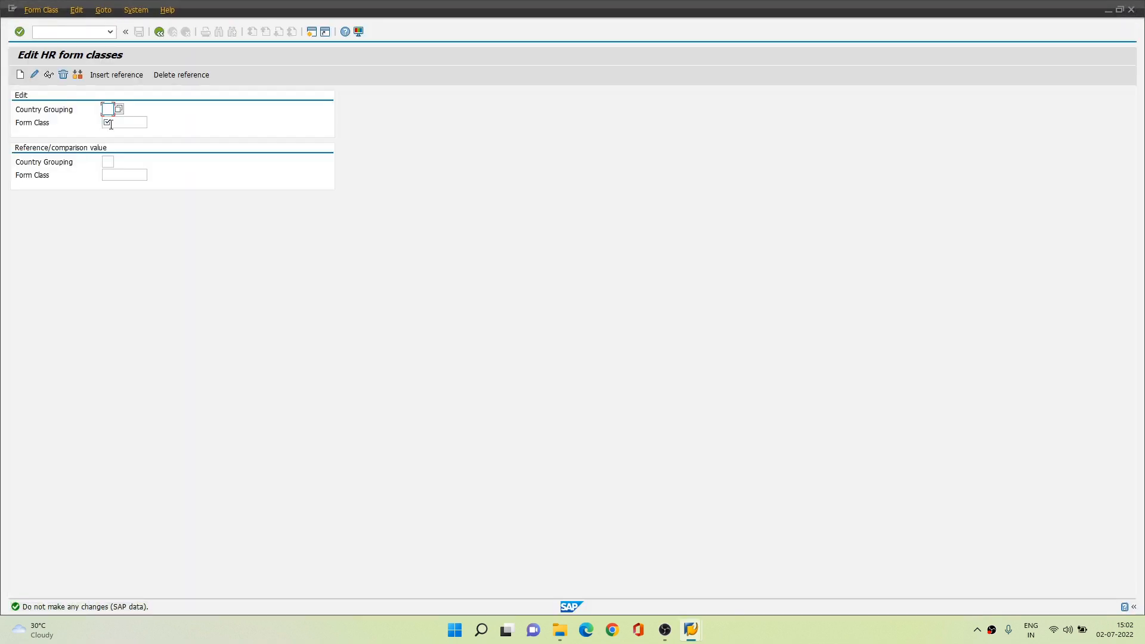
text(40)
click(110, 124)
text(CEDT)
key(Tab)
text(99)
key(Tab)
text(CEDT)
key(Return)
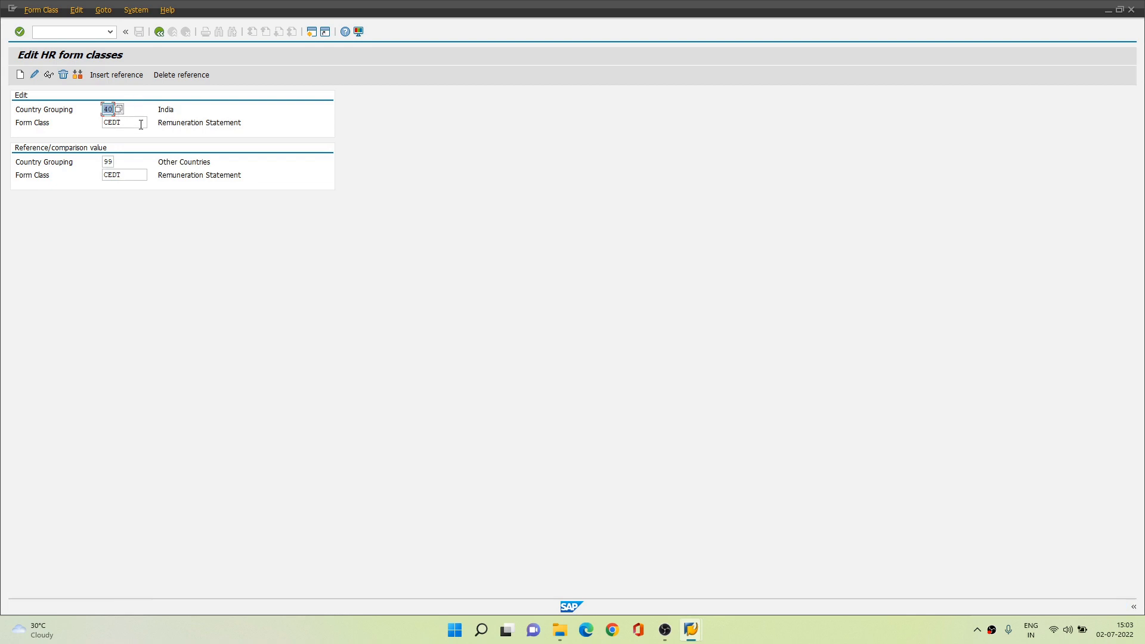
Display form class 40 CEDT and select the Person IDs table P0185 in its table list
click(48, 75)
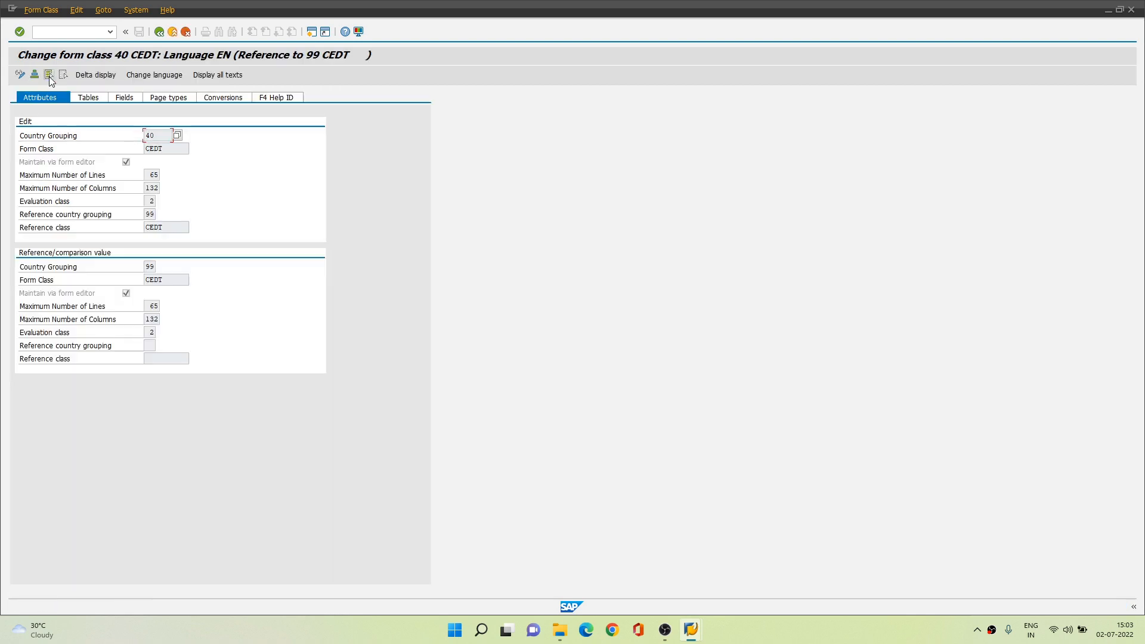
click(90, 98)
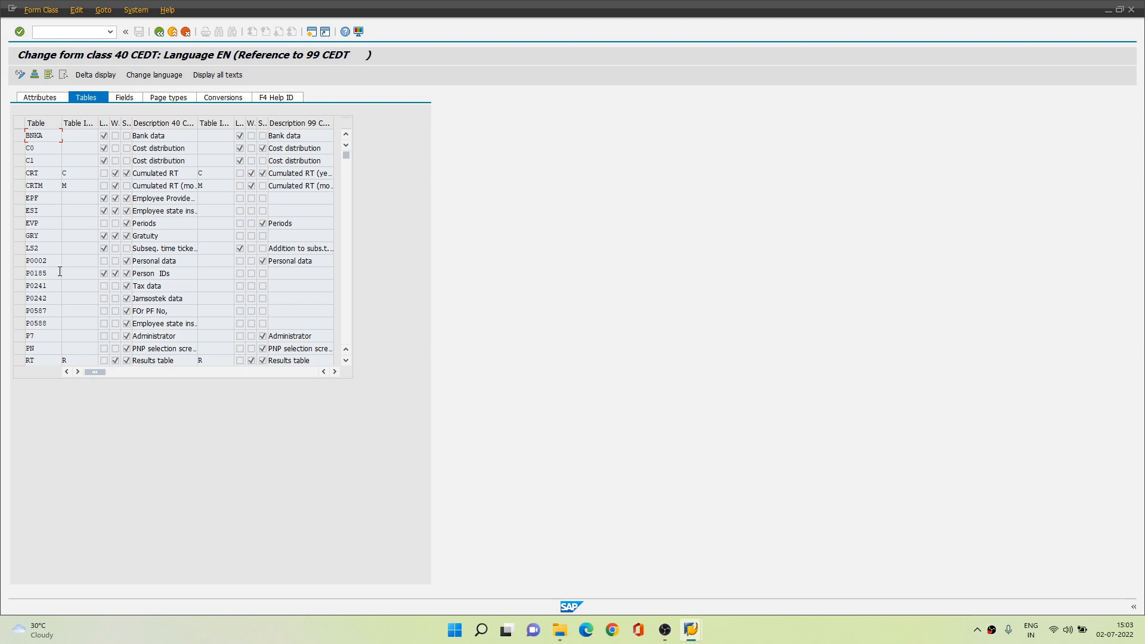
click(19, 273)
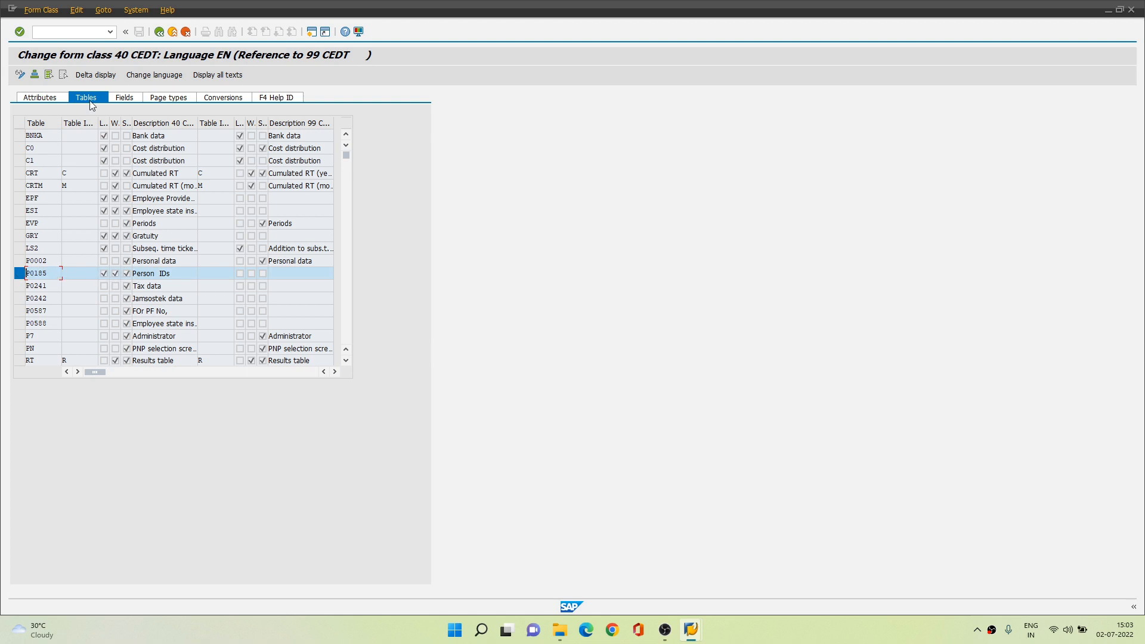
Locate field ICNUM of table P0185 in the form class's field list, then close that session to return to the form
click(129, 103)
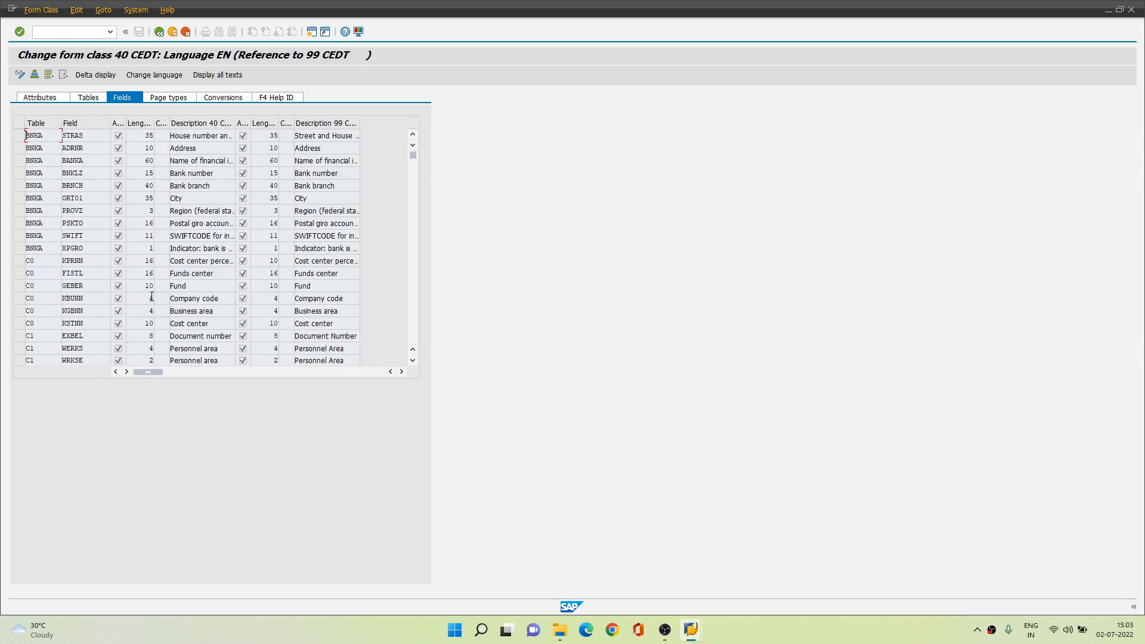
scroll(152, 296, down, 5)
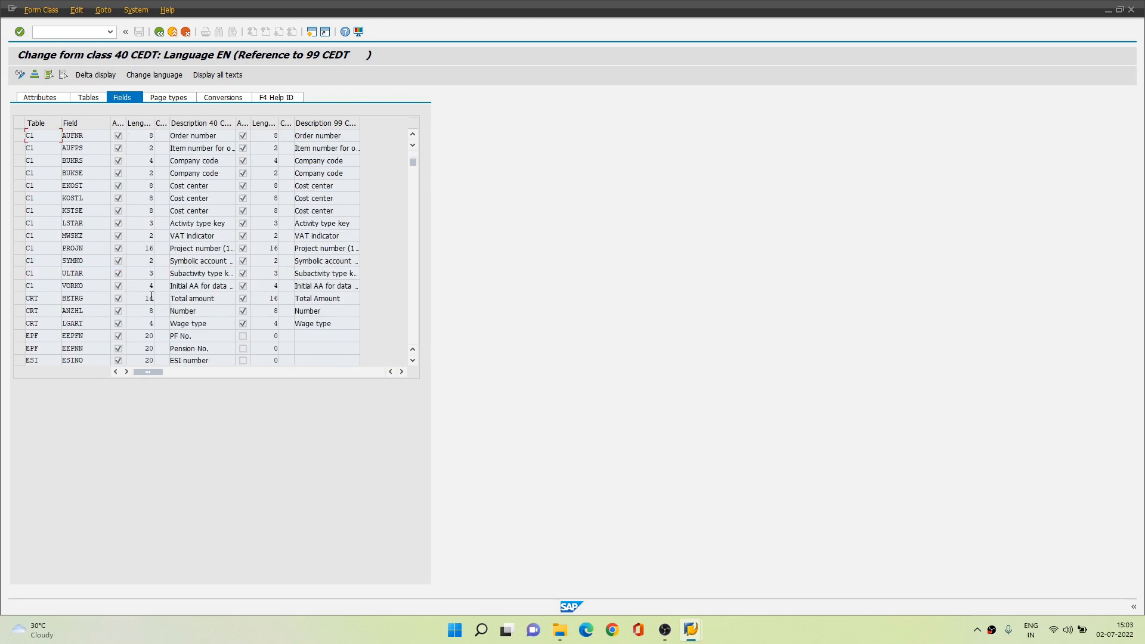
scroll(152, 296, down, 5)
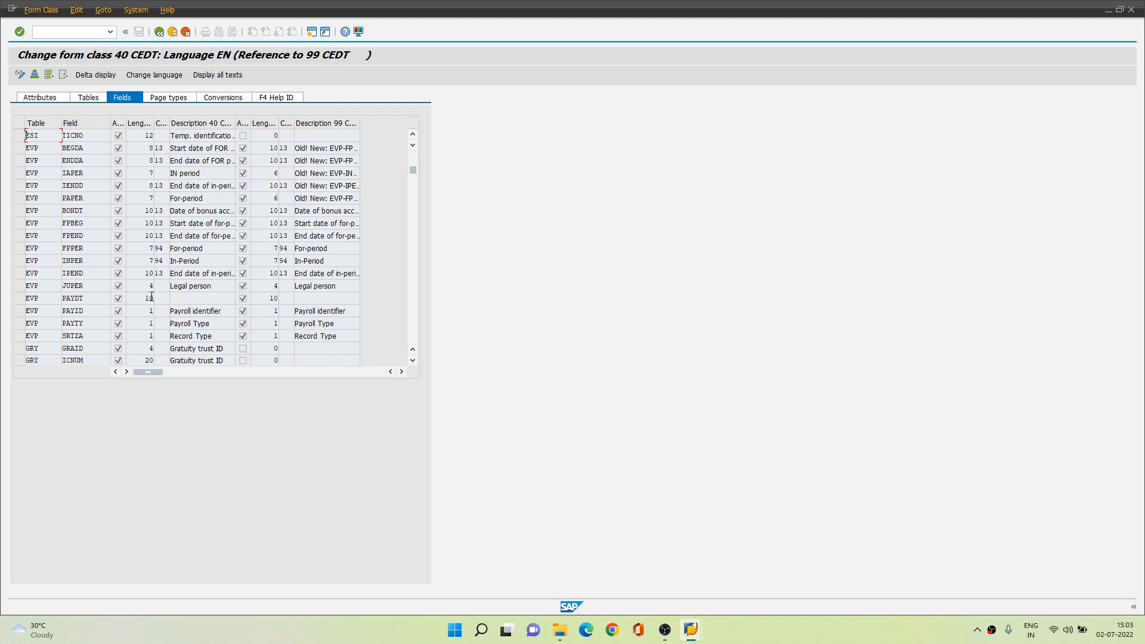
scroll(152, 296, down, 5)
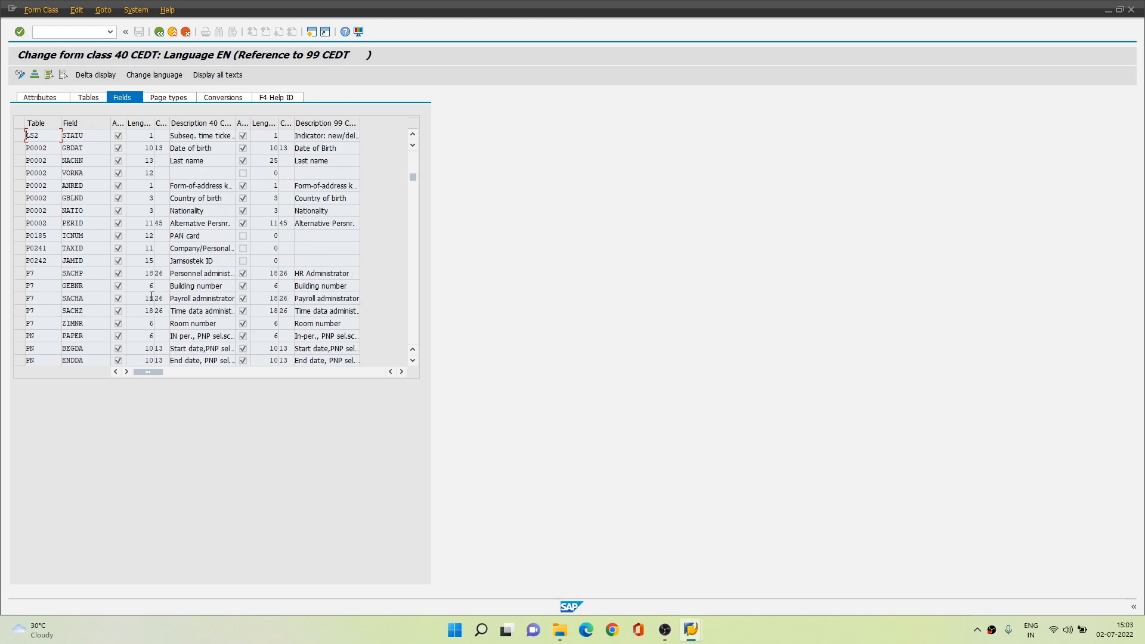
click(19, 236)
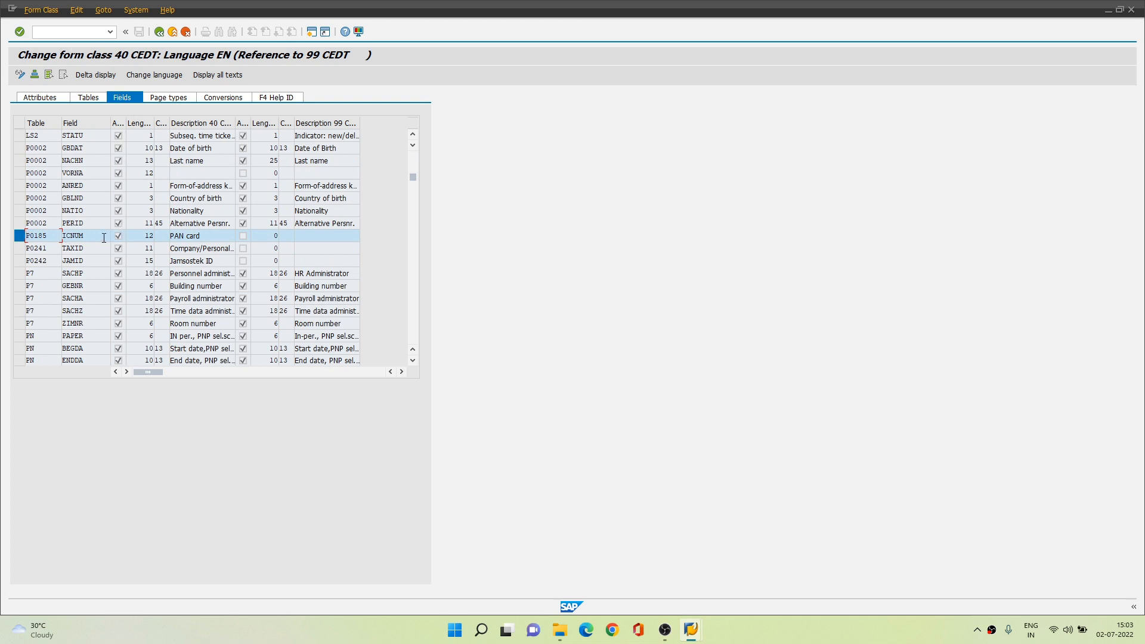
key(Tab)
click(87, 237)
click(79, 31)
text(/I)
key(Return)
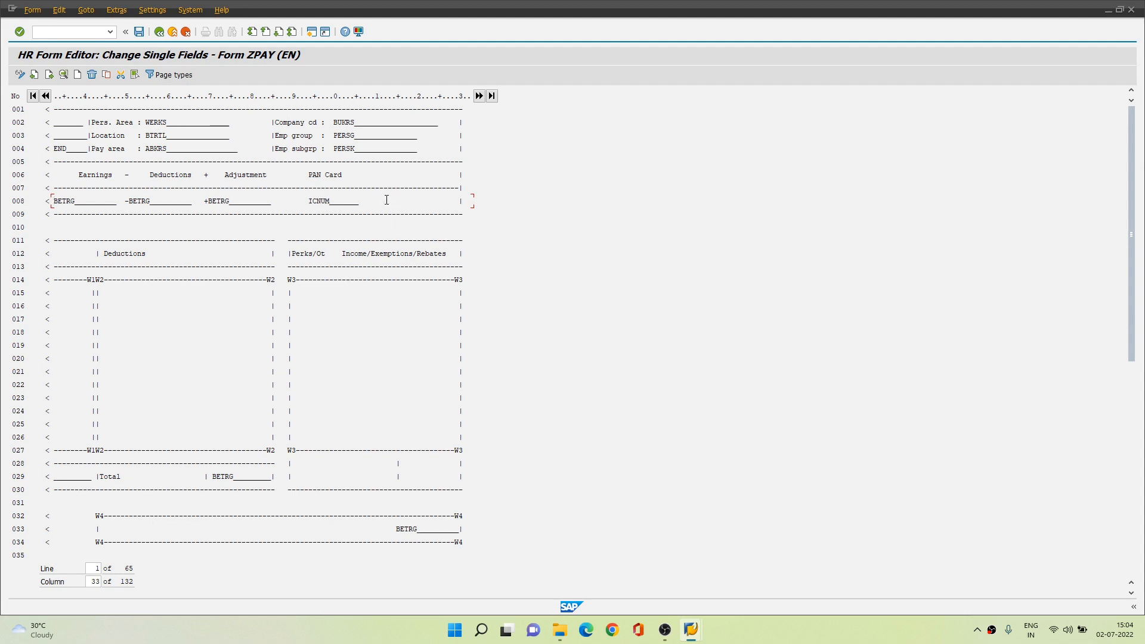
Try to insert a single field at line 8, column 112 using table P0185 and table field ICNUM
click(78, 74)
drag(164, 107, 797, 92)
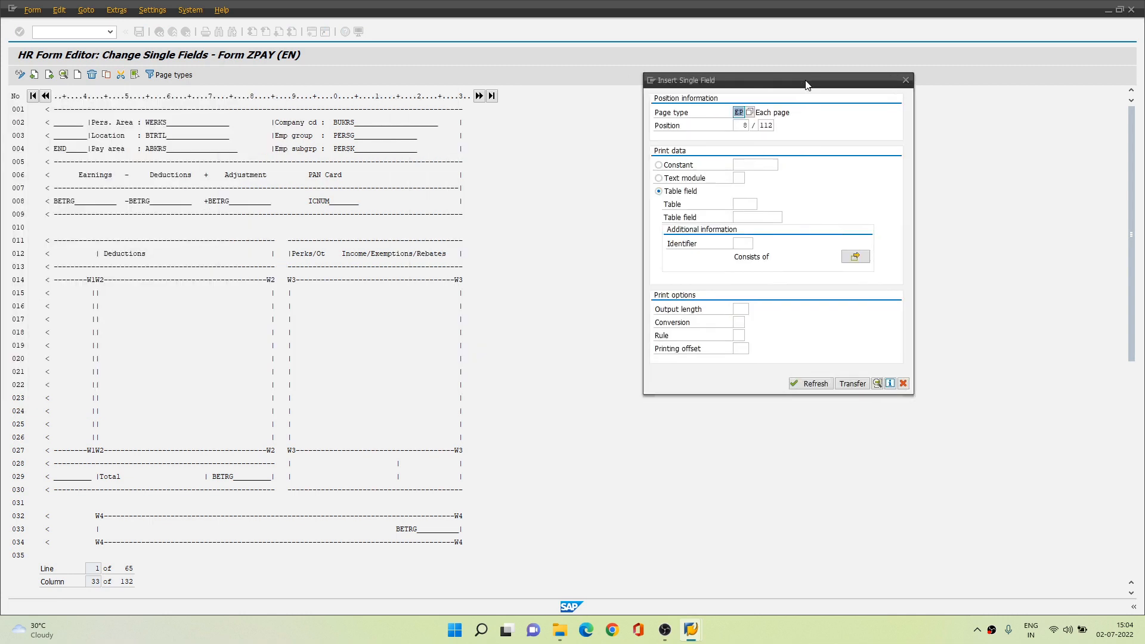
click(744, 204)
text(P018)
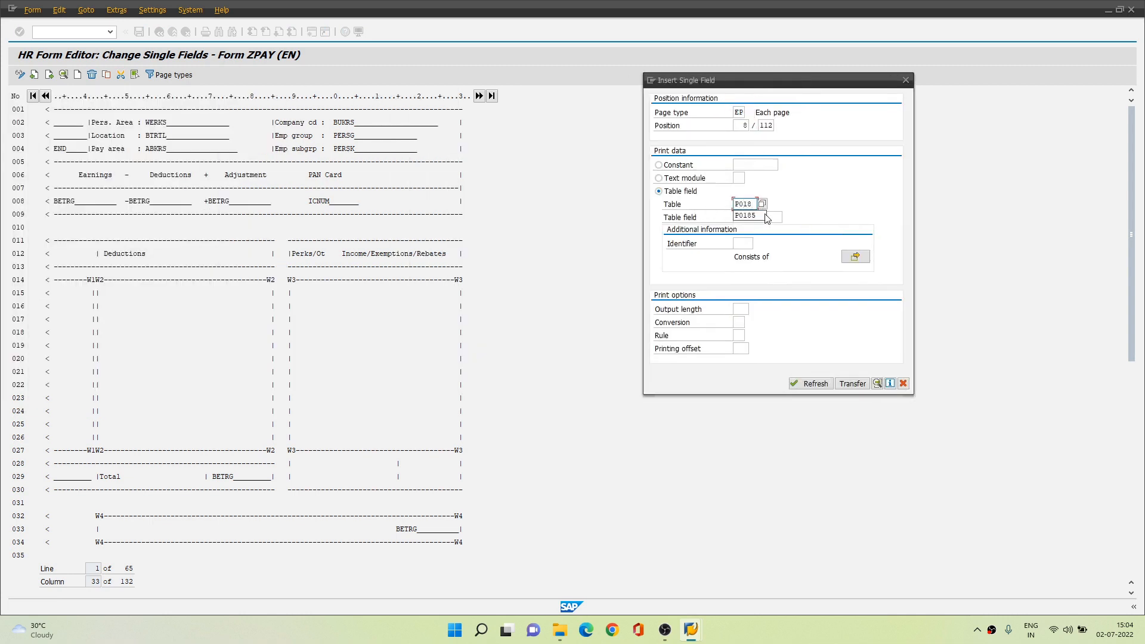
click(753, 216)
click(762, 213)
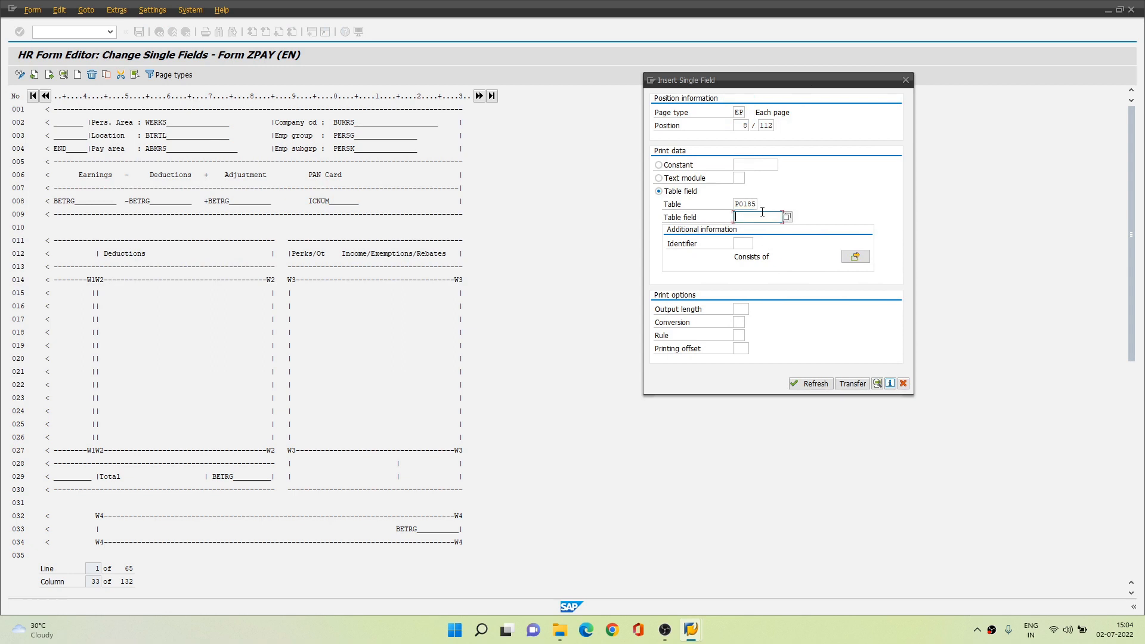
text(ICNUM)
click(787, 217)
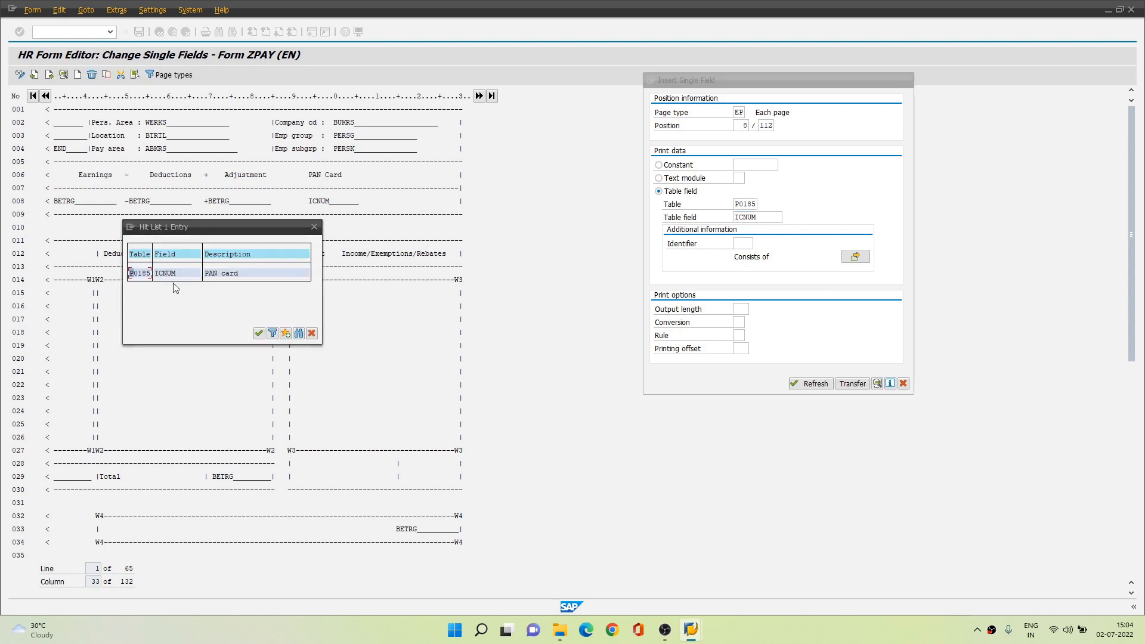
double_click(177, 279)
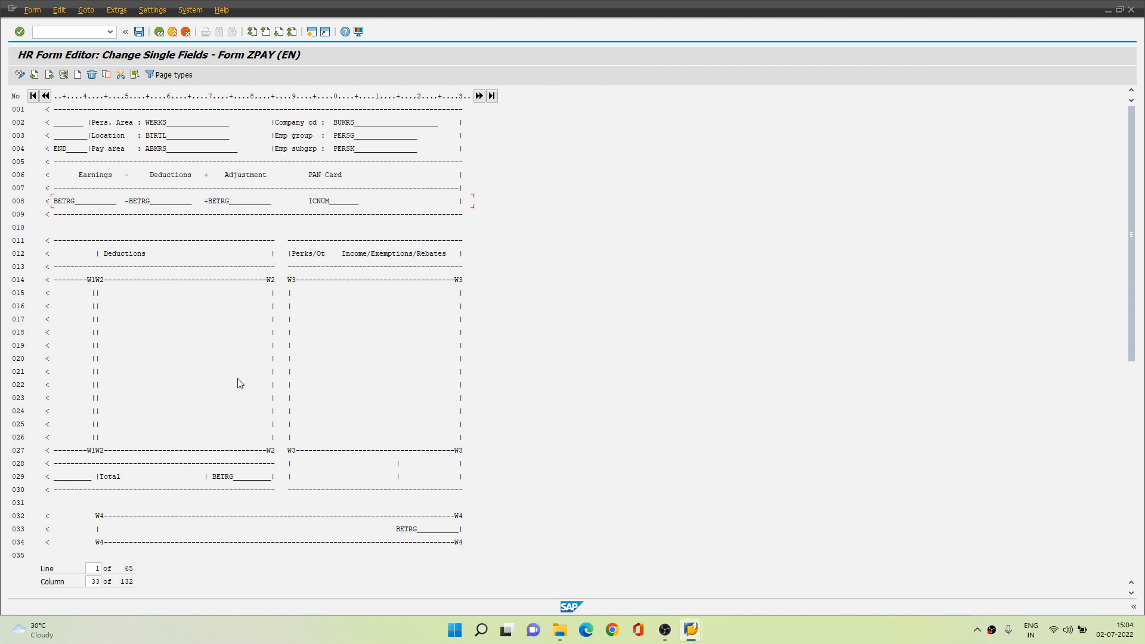
Inspect the single field definitions of the deductions total on line 29 and the BETRG amount on line 33
double_click(224, 477)
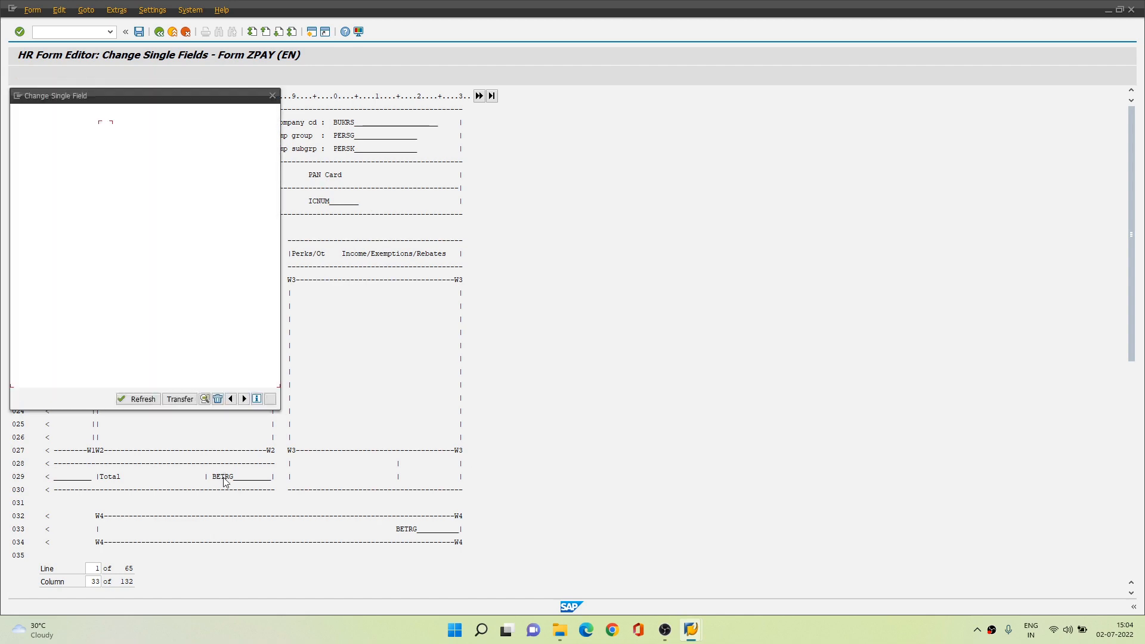
drag(189, 99, 704, 144)
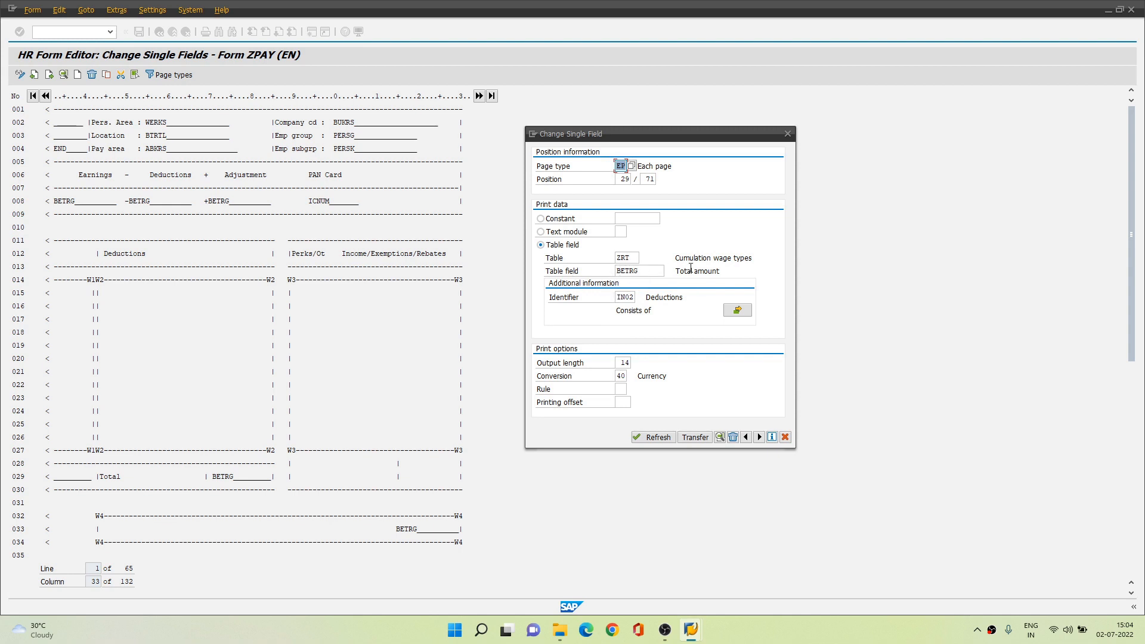
click(787, 133)
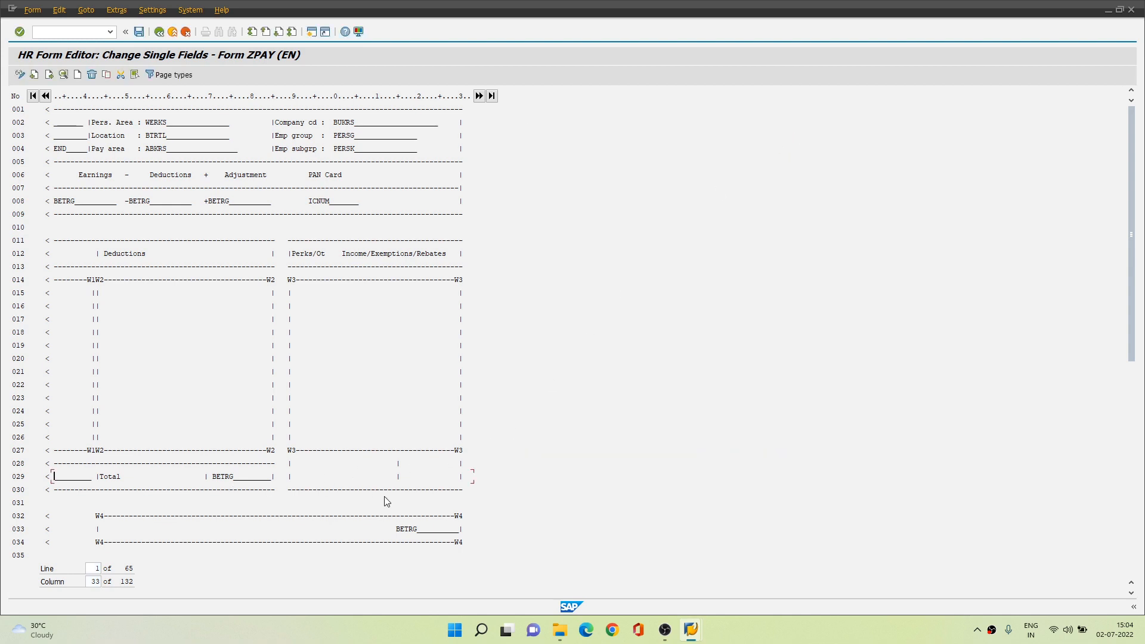
double_click(404, 530)
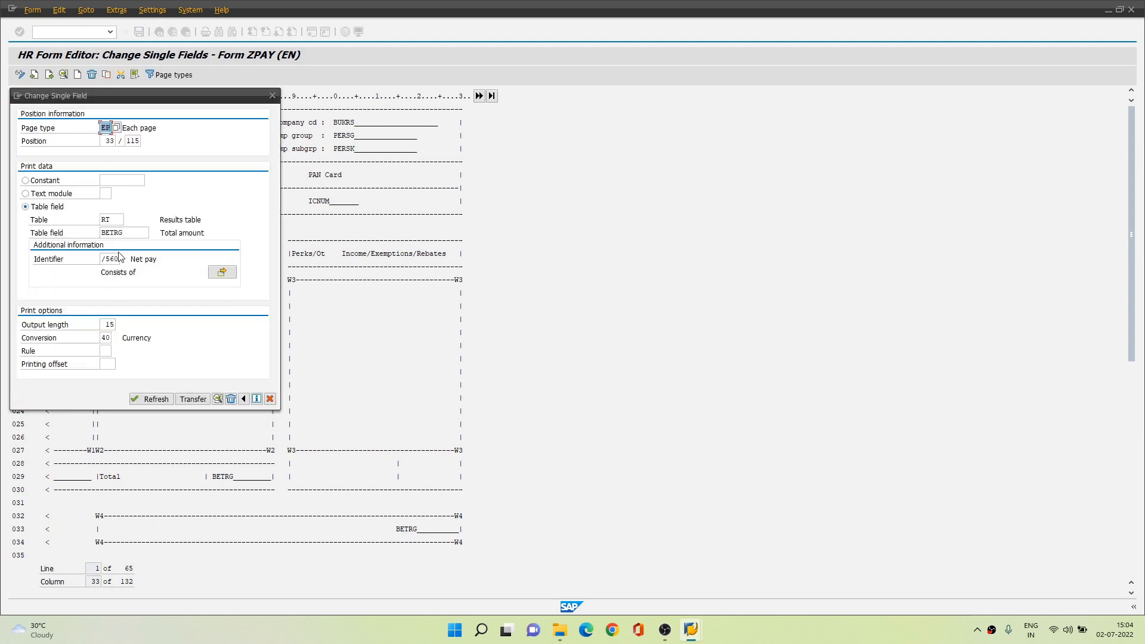
drag(156, 105, 709, 126)
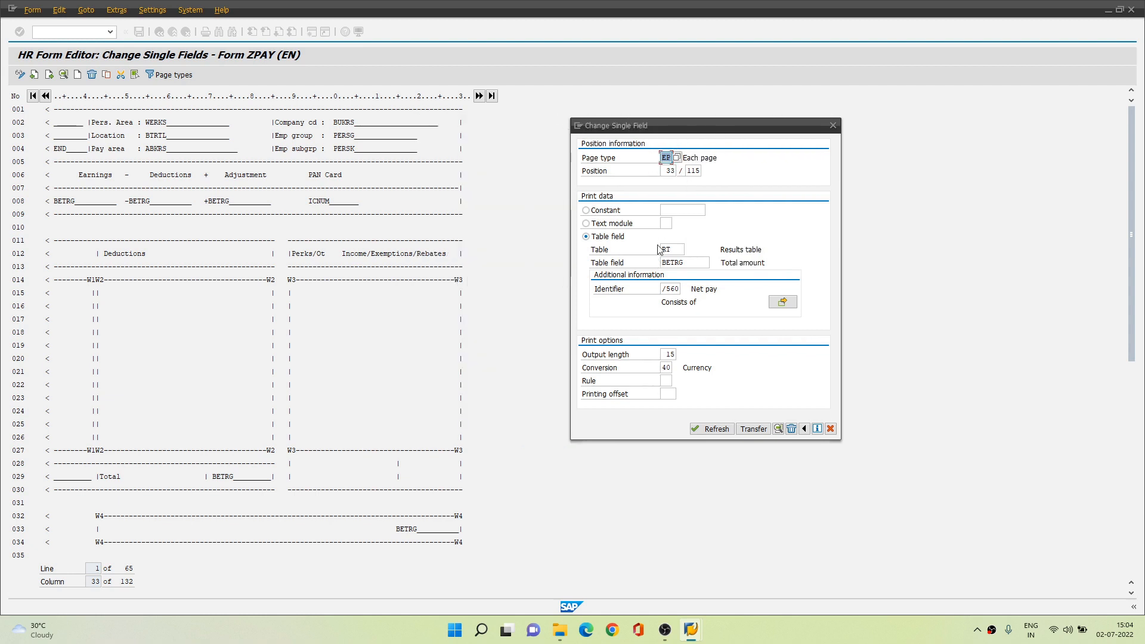
click(833, 126)
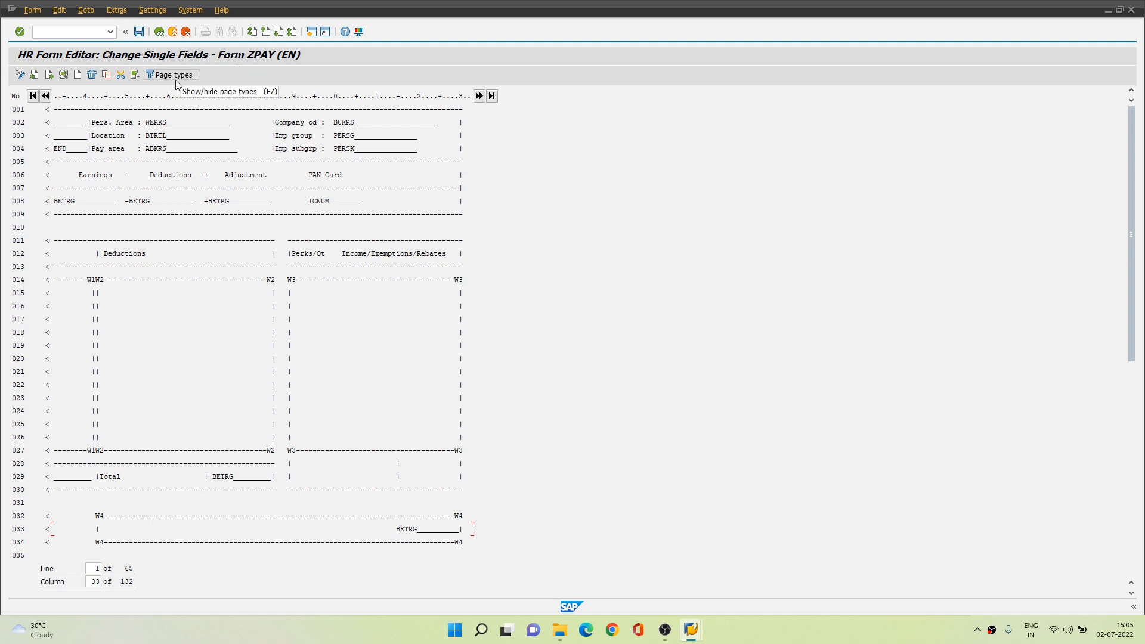
Switch to form ZPAY's windows, review the window overview through W9, and look over the windows in the form's lower part
click(49, 77)
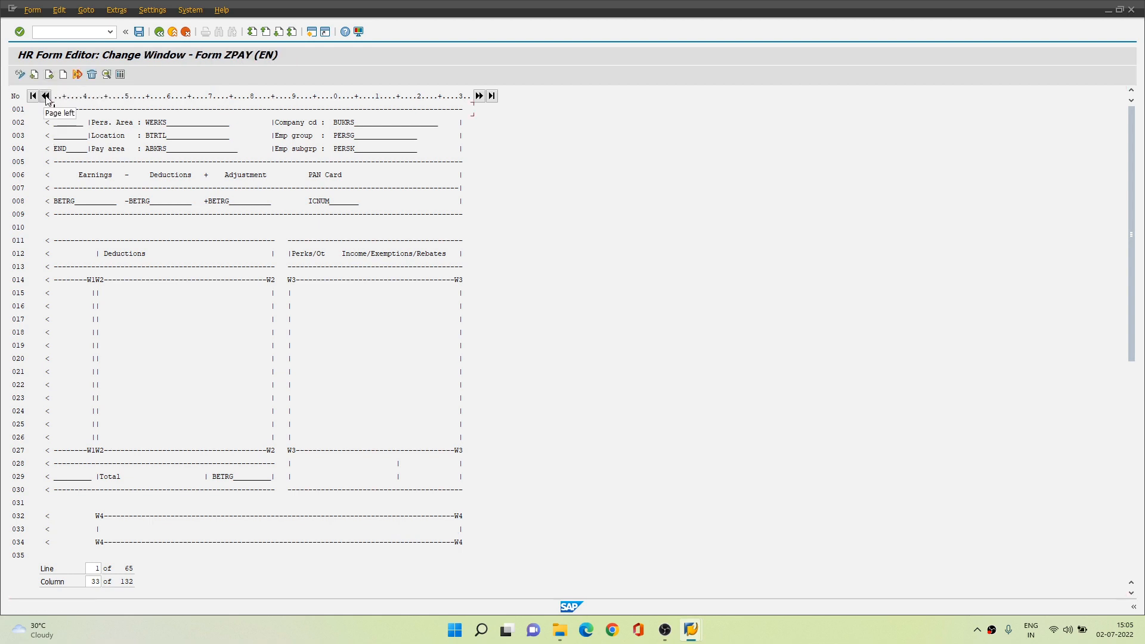
click(46, 96)
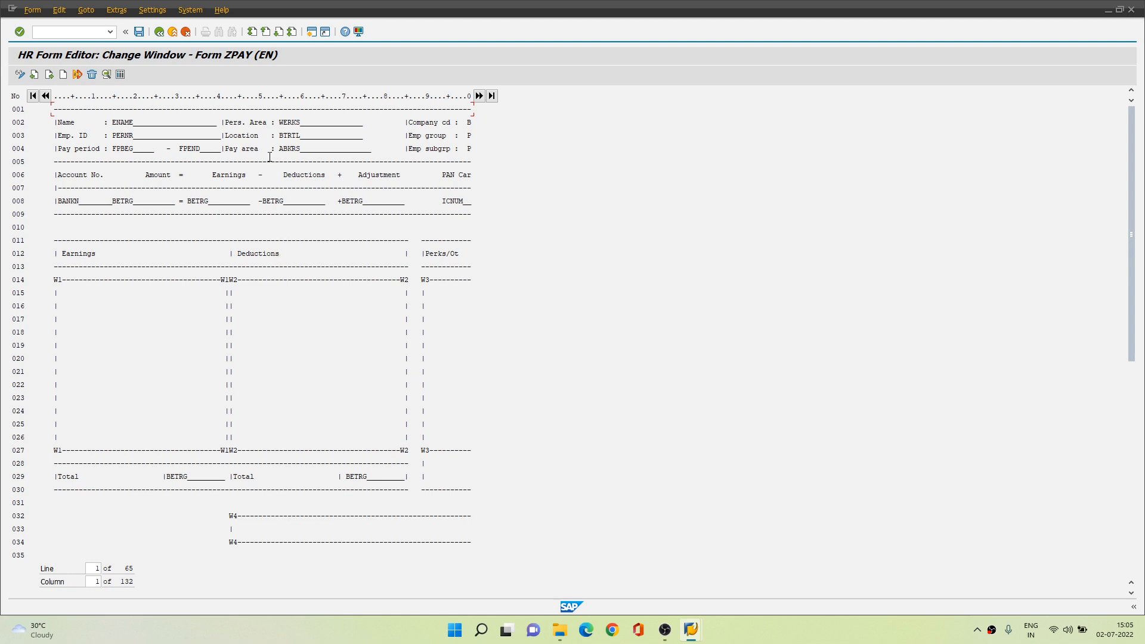
click(120, 74)
drag(134, 99, 644, 174)
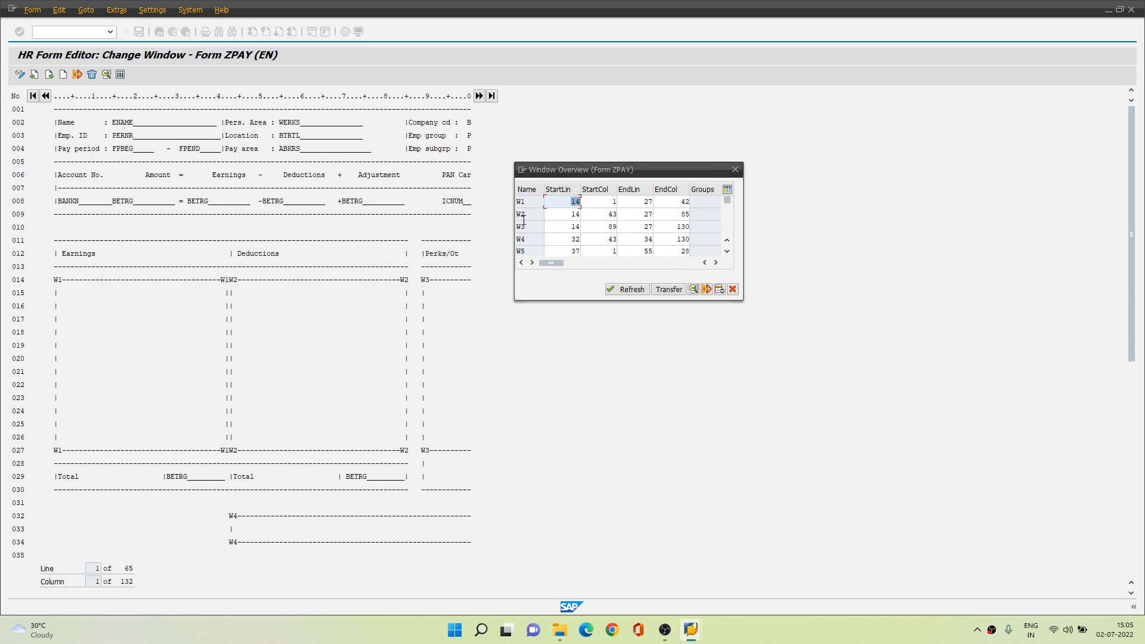
click(726, 251)
click(727, 251)
click(727, 251)
click(726, 252)
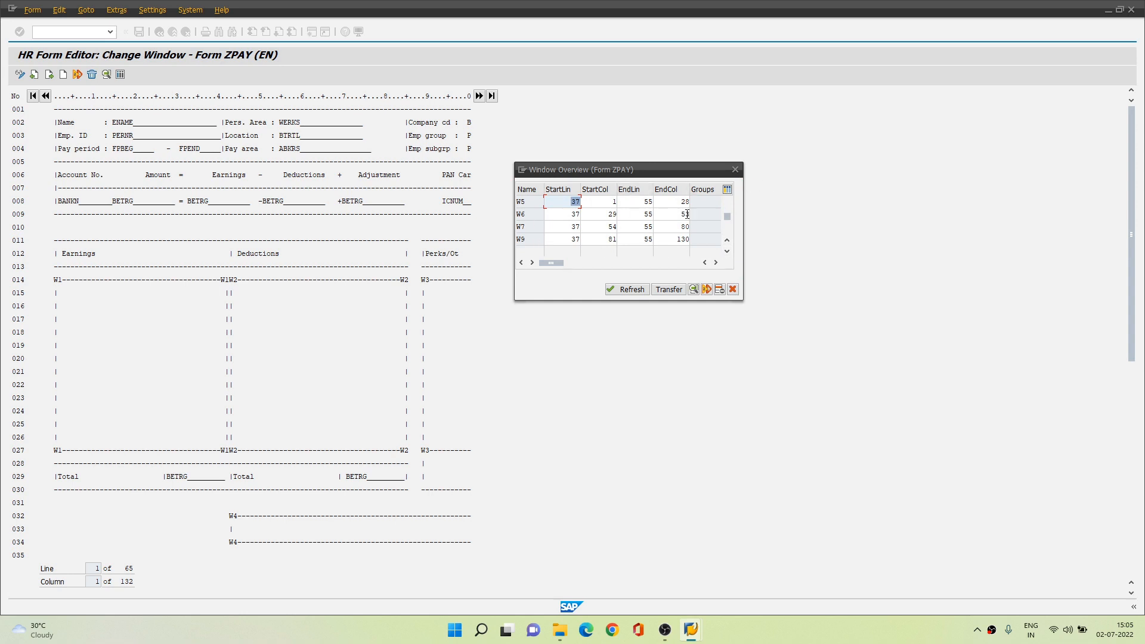
click(735, 169)
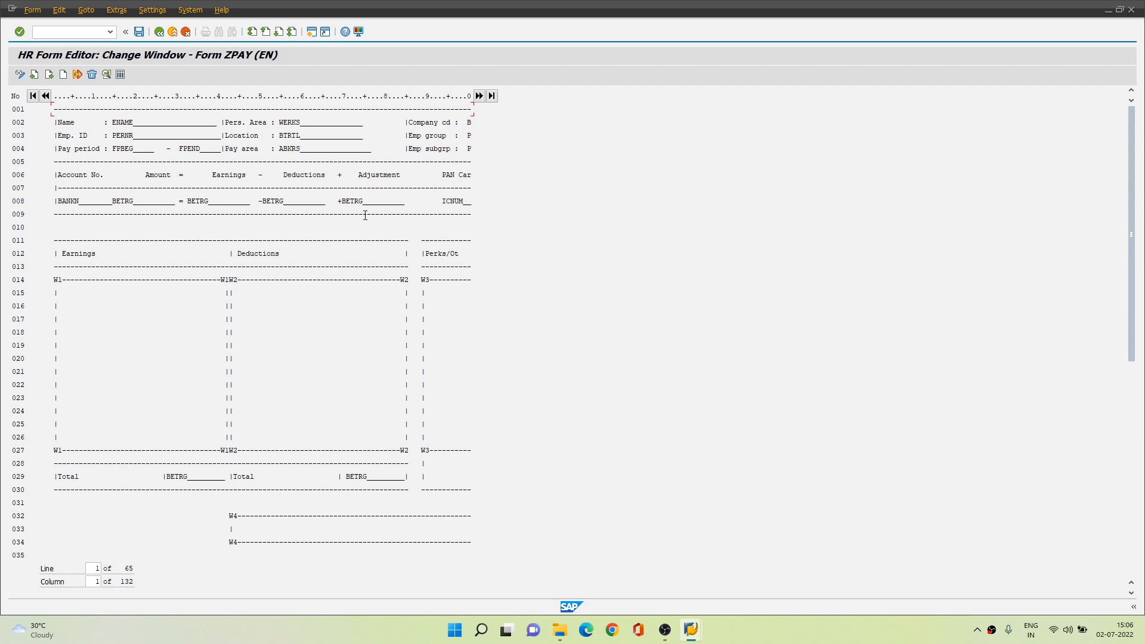
scroll(365, 216, down, 5)
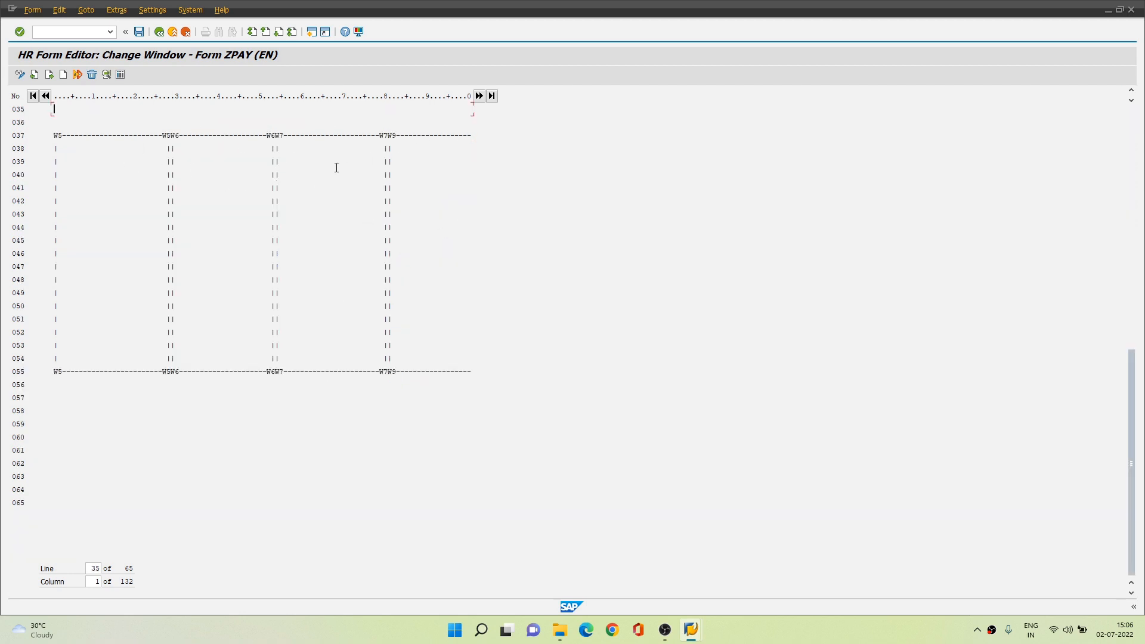
scroll(336, 167, up, 5)
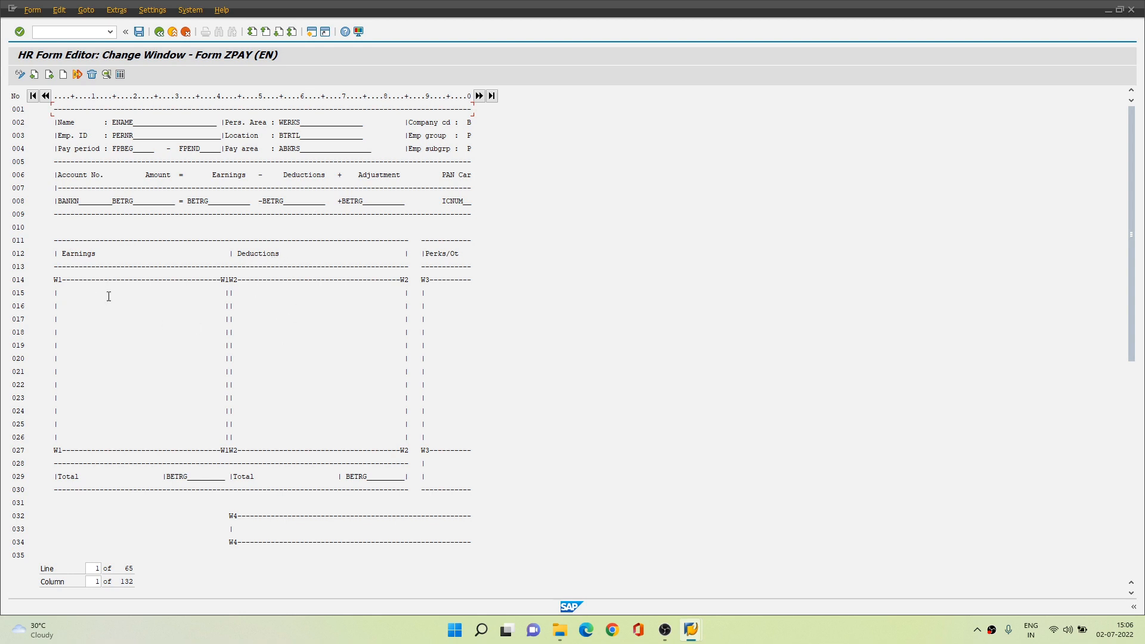
Open the groups of the earnings window W1 and display the layout of group 01
double_click(93, 280)
drag(160, 92, 708, 160)
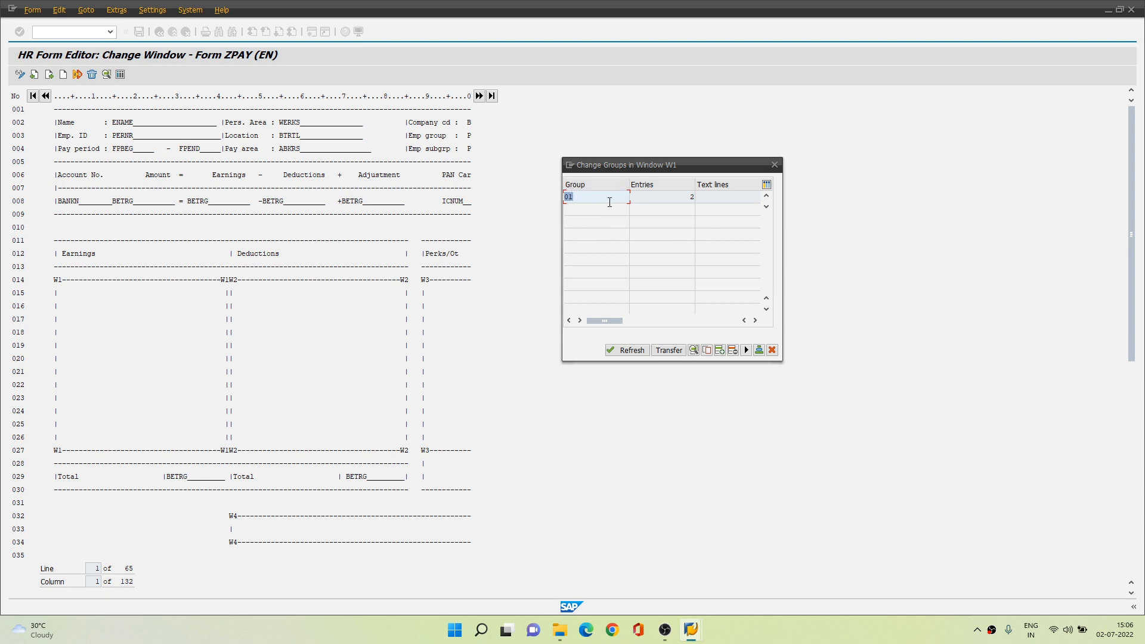
drag(719, 168, 693, 182)
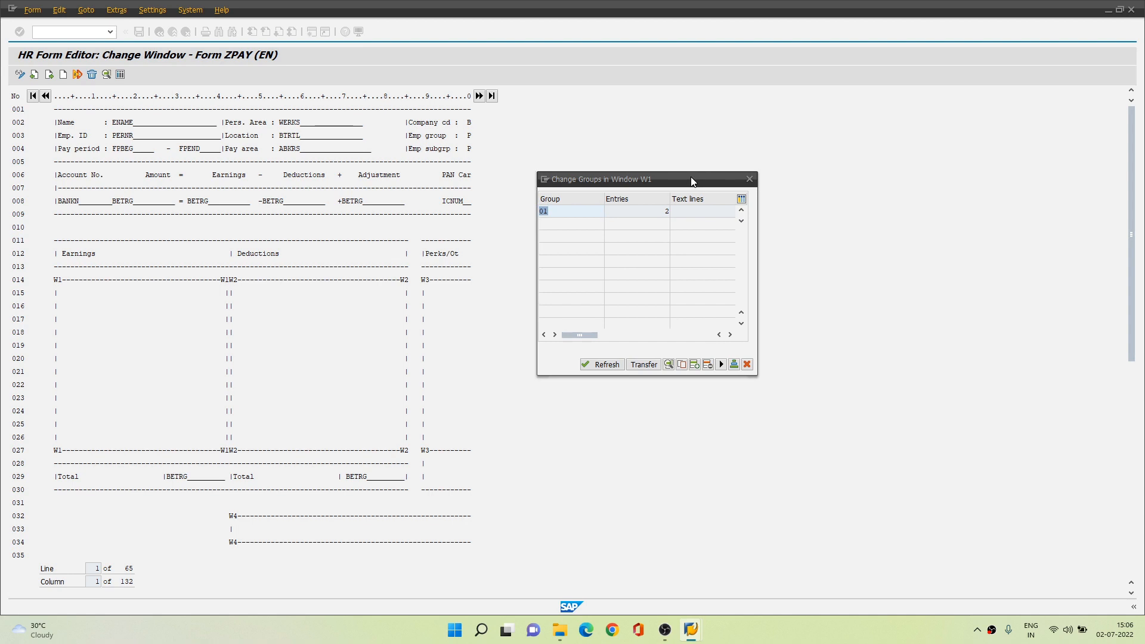
double_click(562, 209)
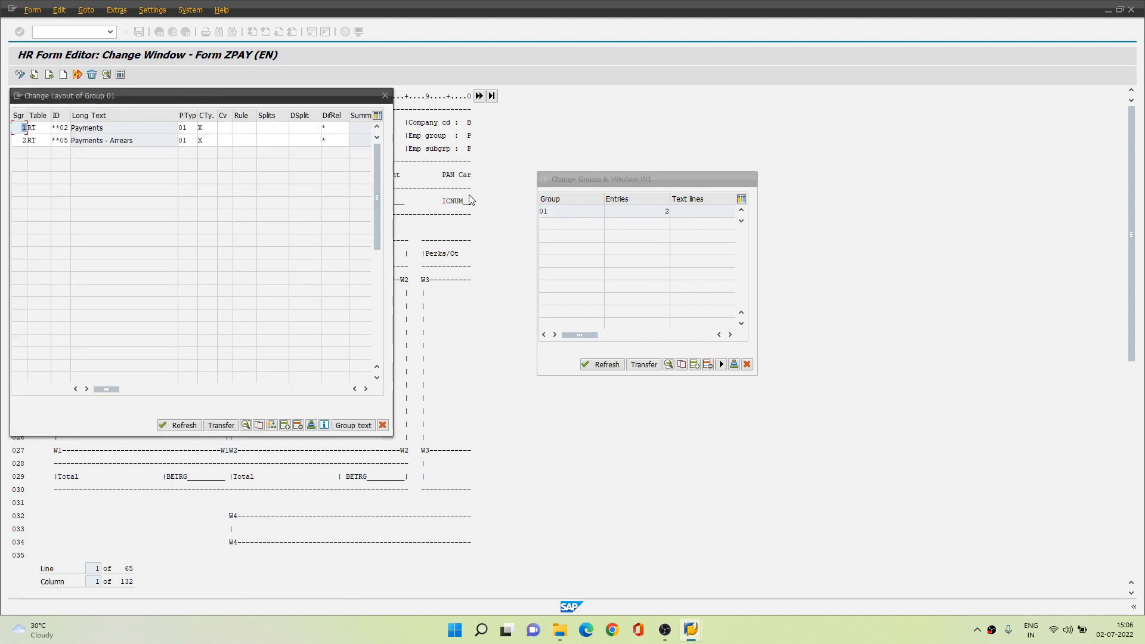
drag(365, 101, 1046, 133)
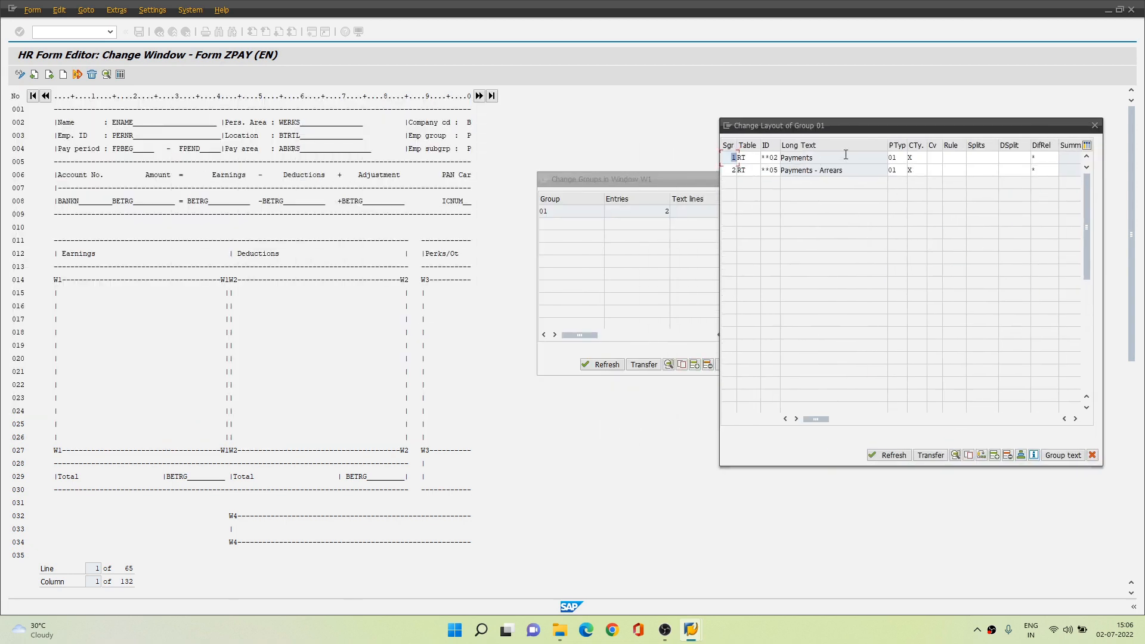
drag(922, 128, 707, 140)
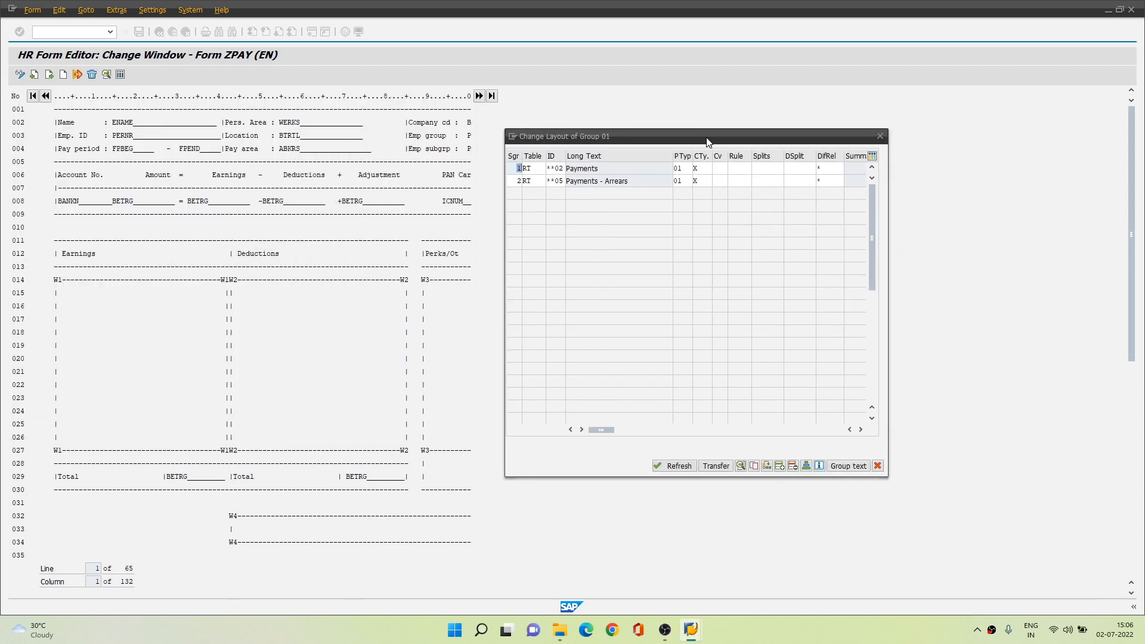
Examine the Payments and Payments - Arrears entries and their identifiers in group 01, and close the layout and groups of W1
click(618, 165)
drag(553, 168, 559, 169)
click(567, 169)
click(628, 182)
drag(629, 185, 566, 192)
click(566, 186)
click(565, 193)
click(559, 168)
double_click(555, 181)
click(606, 181)
click(637, 181)
click(880, 139)
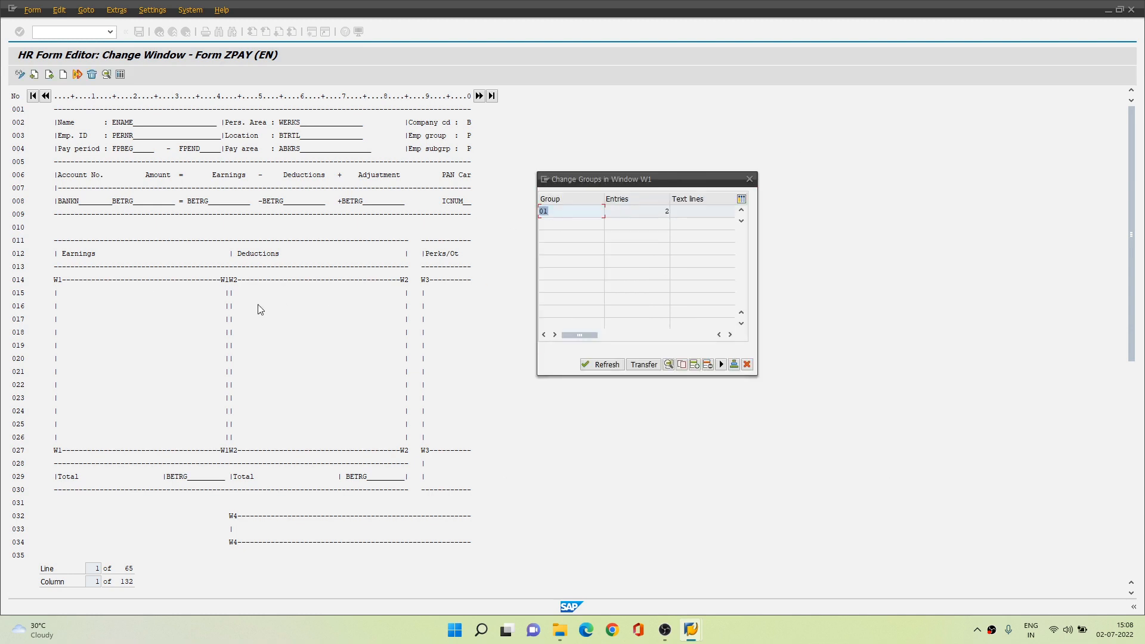
click(749, 179)
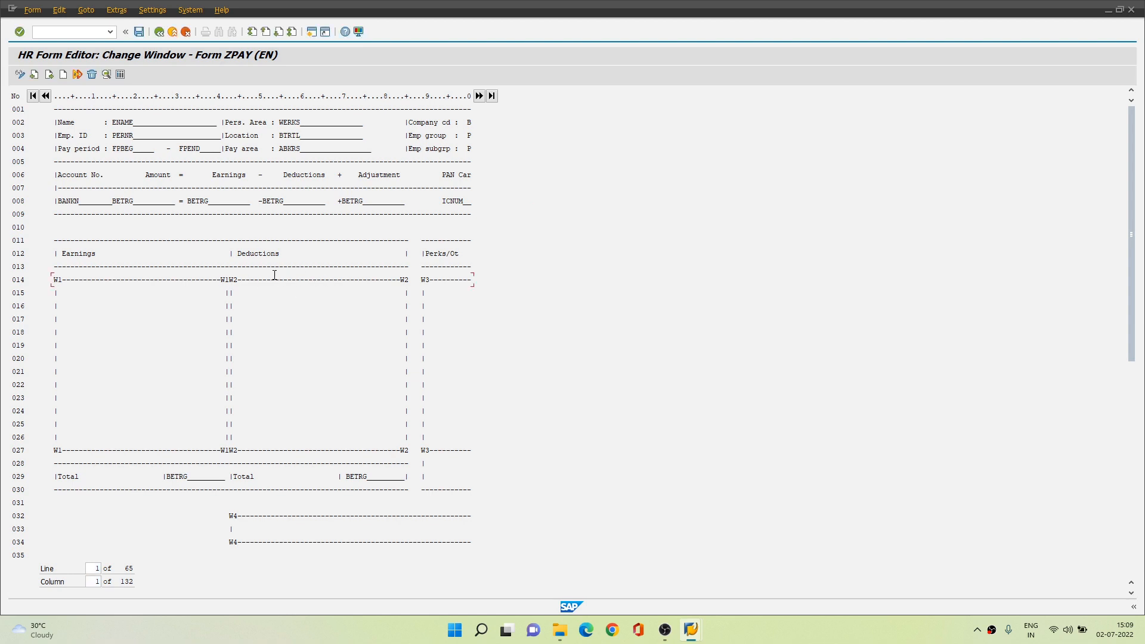
Open the groups of the deductions window W2 and display the layout of group 02
double_click(304, 281)
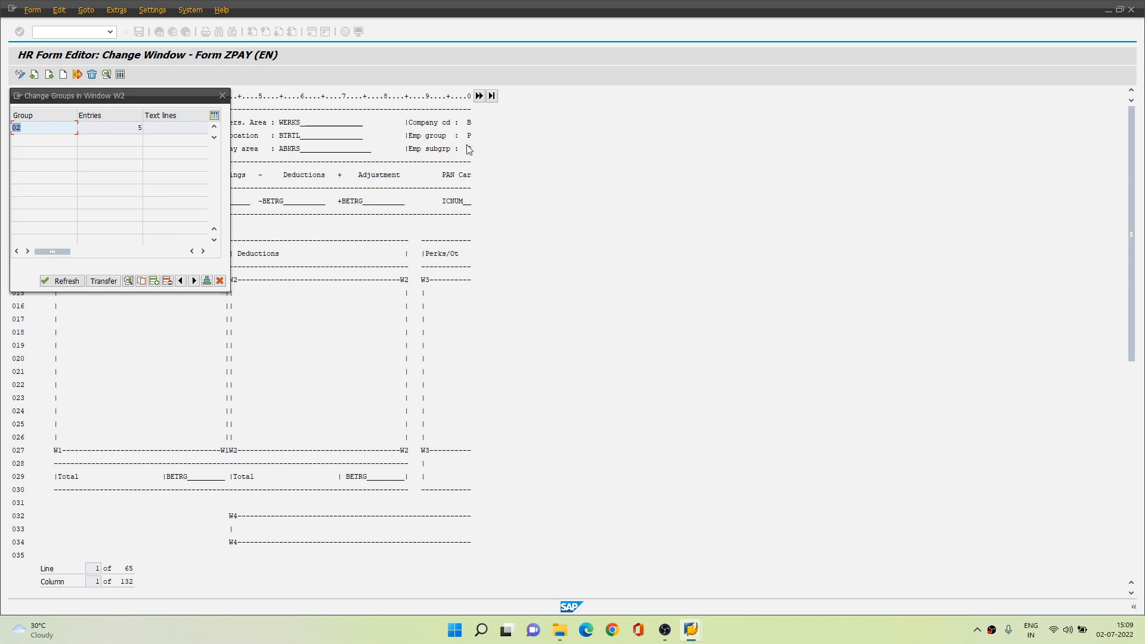
drag(179, 96, 805, 173)
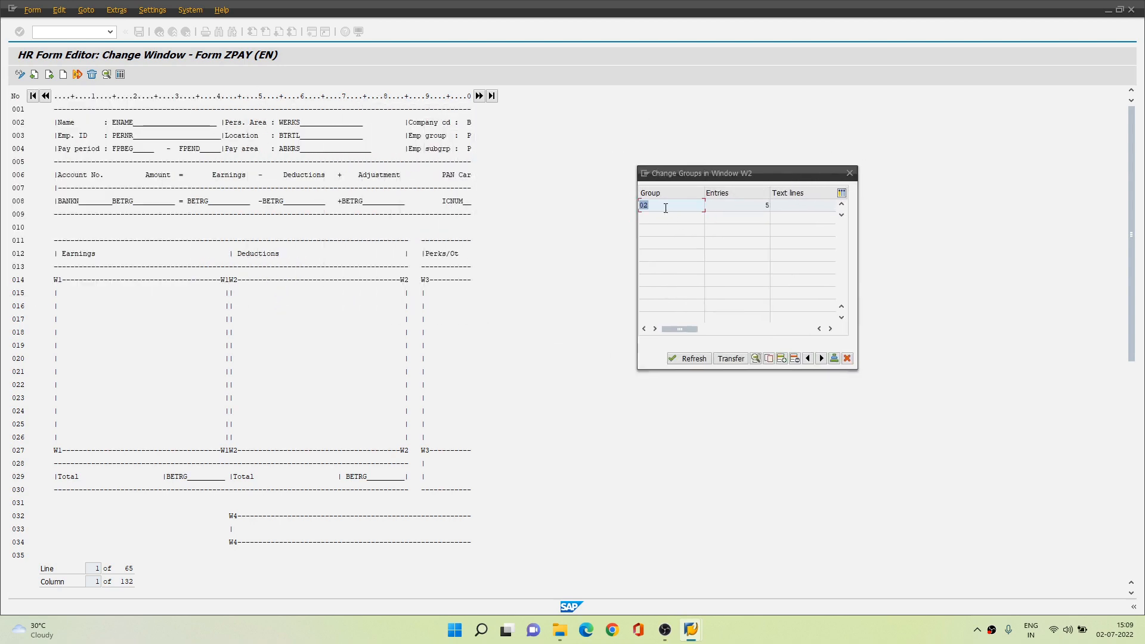
double_click(665, 207)
drag(327, 98, 900, 154)
Examine the positive and negative deduction entries of group 02, including their arrears rows
click(677, 191)
click(706, 203)
click(712, 216)
click(717, 230)
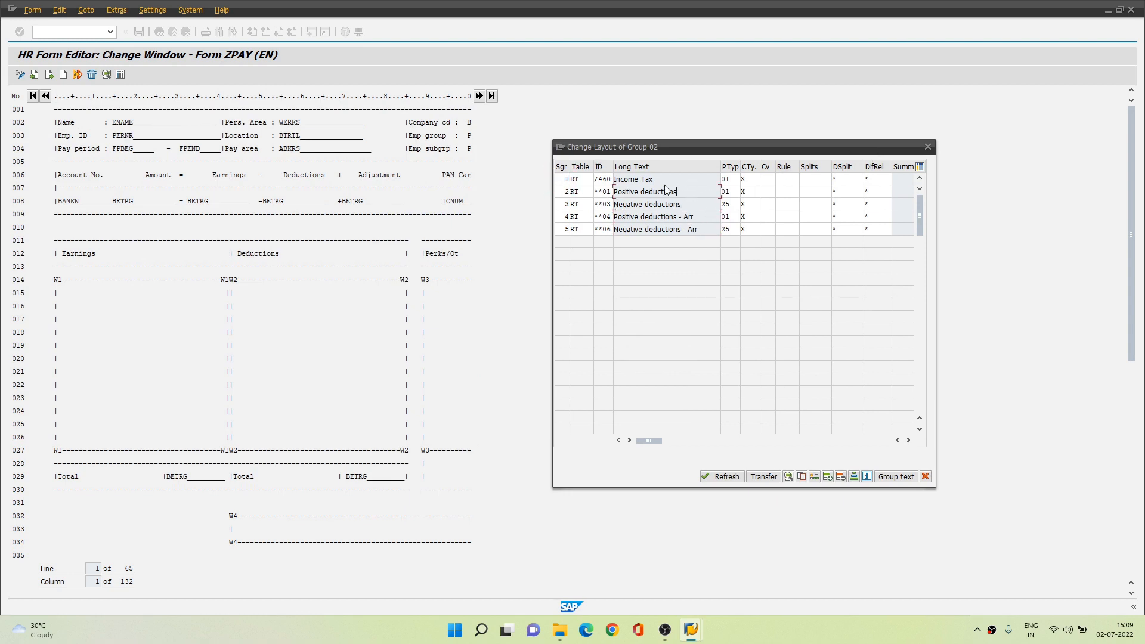
drag(684, 192, 614, 204)
click(614, 191)
click(614, 204)
click(707, 205)
drag(684, 189, 614, 188)
key(Left)
drag(678, 190, 609, 194)
click(614, 193)
drag(707, 216, 610, 217)
click(614, 217)
Compare the print types of the positive and negative deduction entries in group 02, and close the layout and groups of W2
click(722, 191)
drag(731, 218, 739, 192)
click(722, 217)
click(742, 192)
click(746, 218)
click(685, 205)
click(722, 204)
drag(731, 204, 714, 230)
click(722, 229)
click(749, 206)
click(752, 231)
click(705, 206)
drag(695, 205, 599, 204)
click(597, 251)
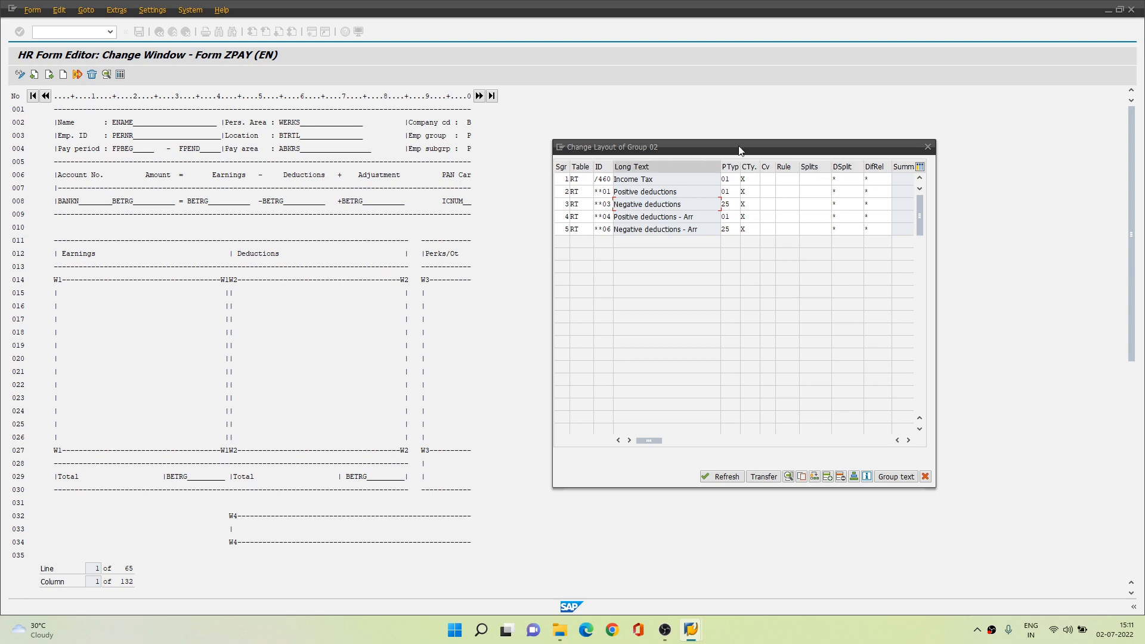
click(928, 147)
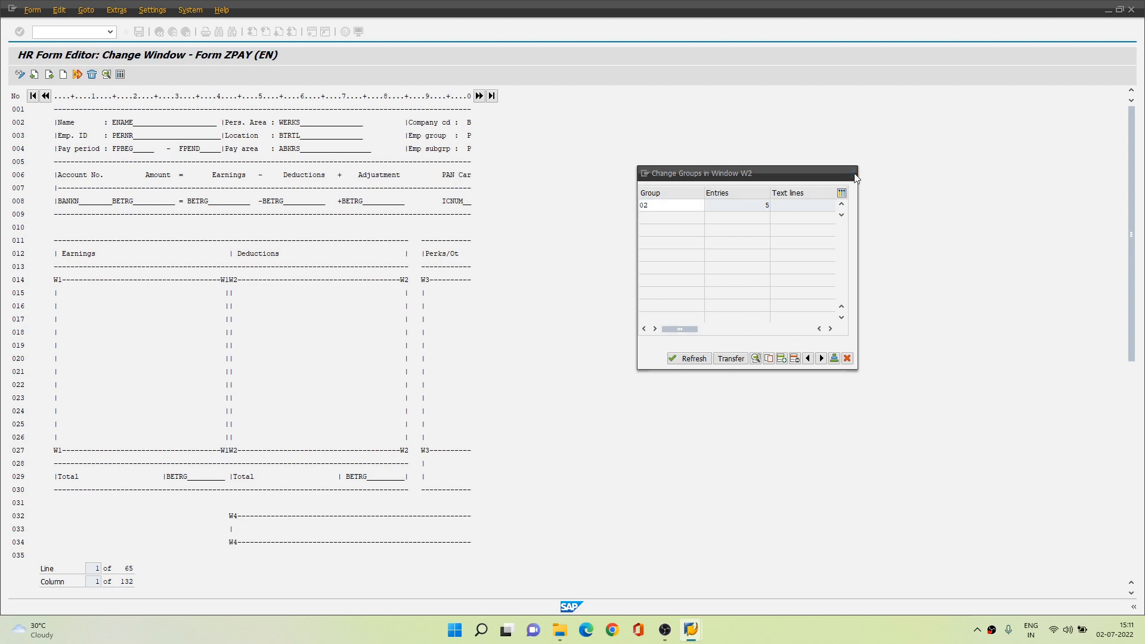
click(849, 173)
Switch to the form's line layouts and inspect the BETRG field definition of line layout 25 X
click(50, 76)
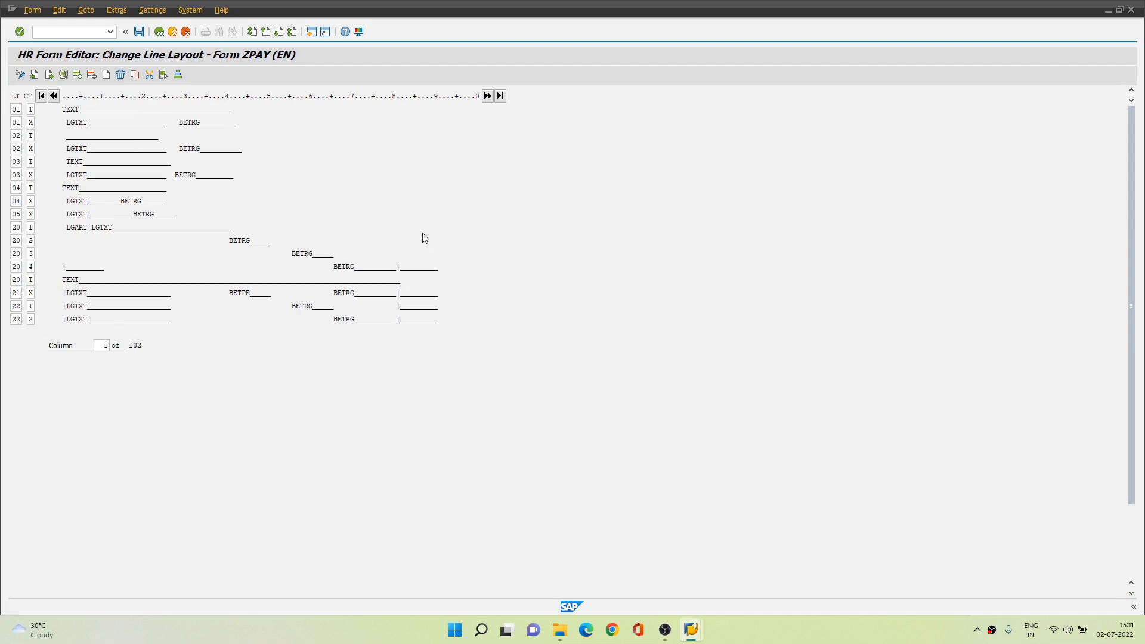
scroll(424, 232, down, 5)
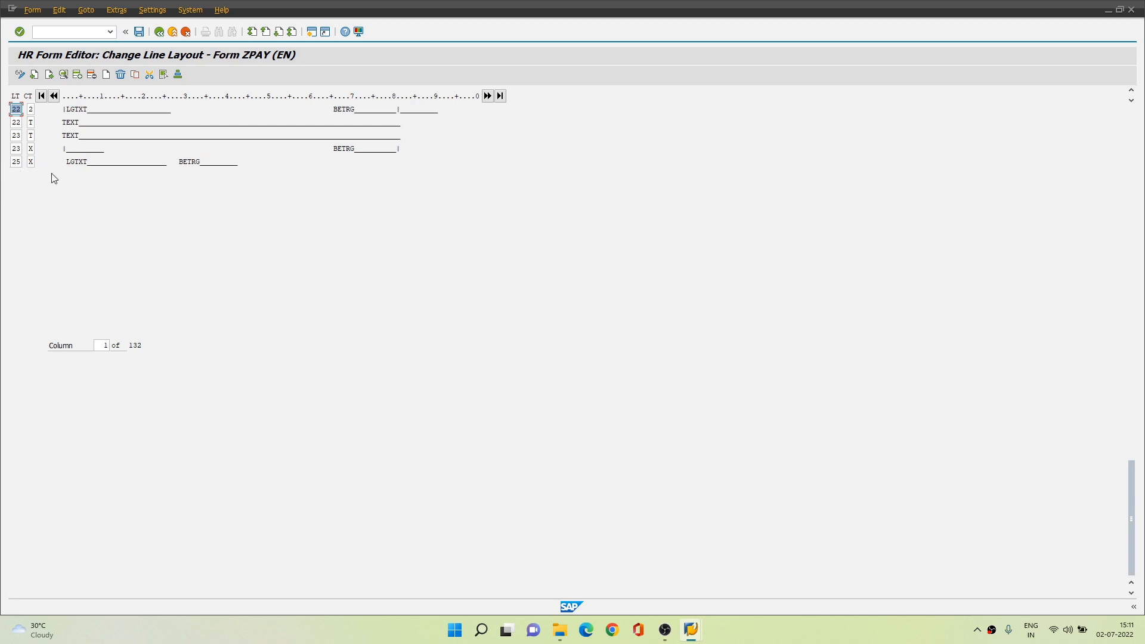
double_click(186, 161)
drag(197, 97, 678, 141)
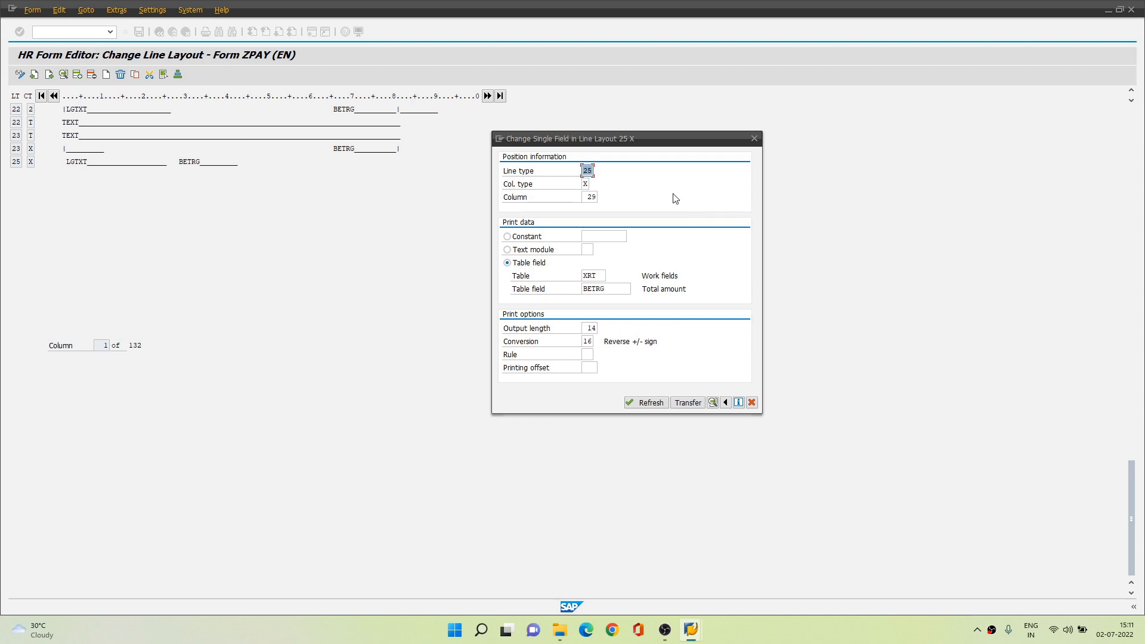
click(754, 139)
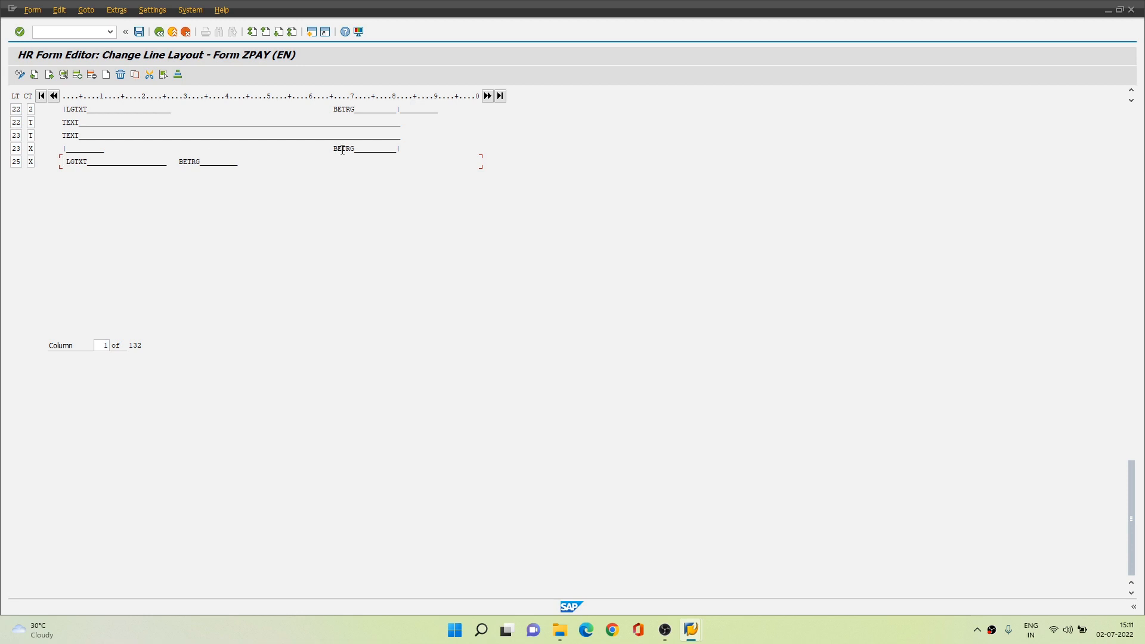
Inspect the conversion of the BETRG field in line layout 01 X and close its definition
scroll(332, 156, up, 5)
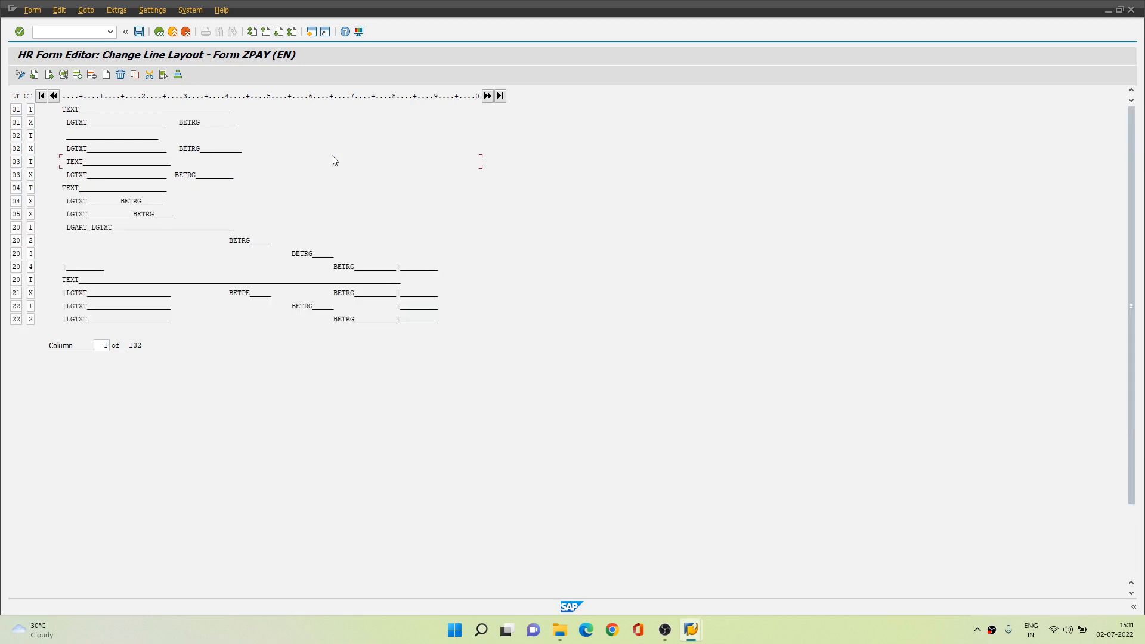
double_click(196, 123)
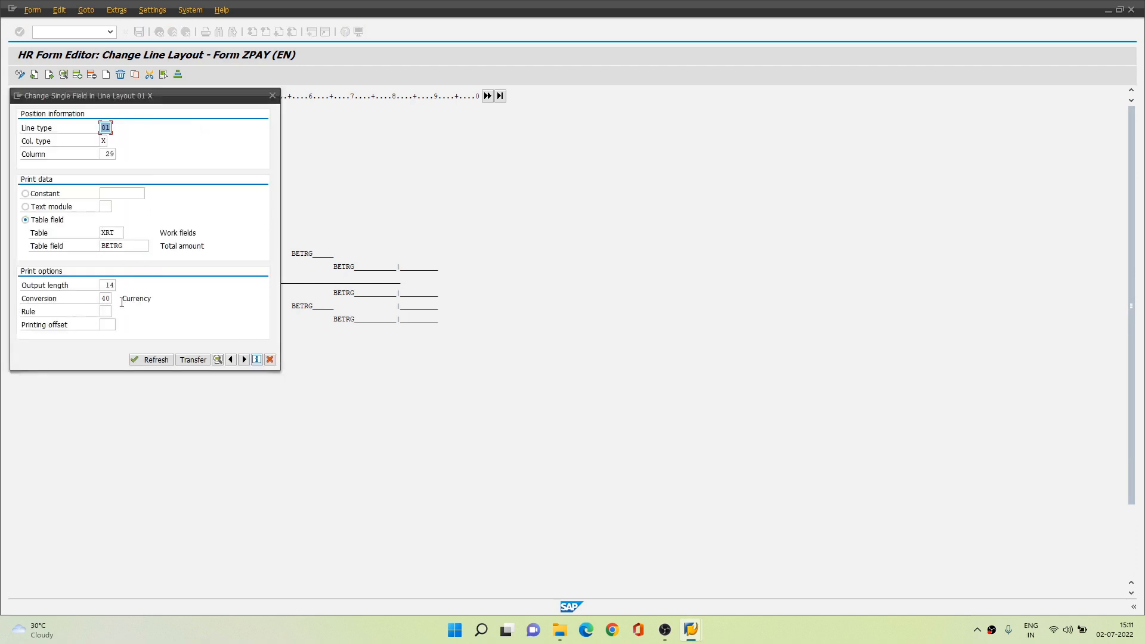
click(272, 95)
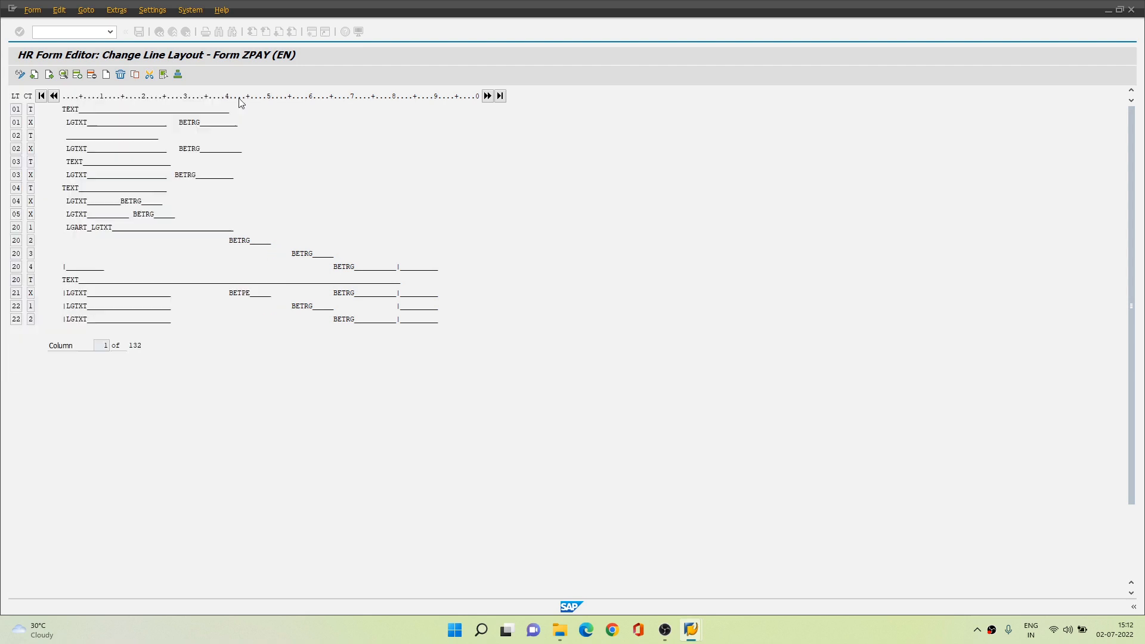
Revisit the form's windows, return to the line layouts and open the LGTXT field definition of line layout 01 X
click(35, 74)
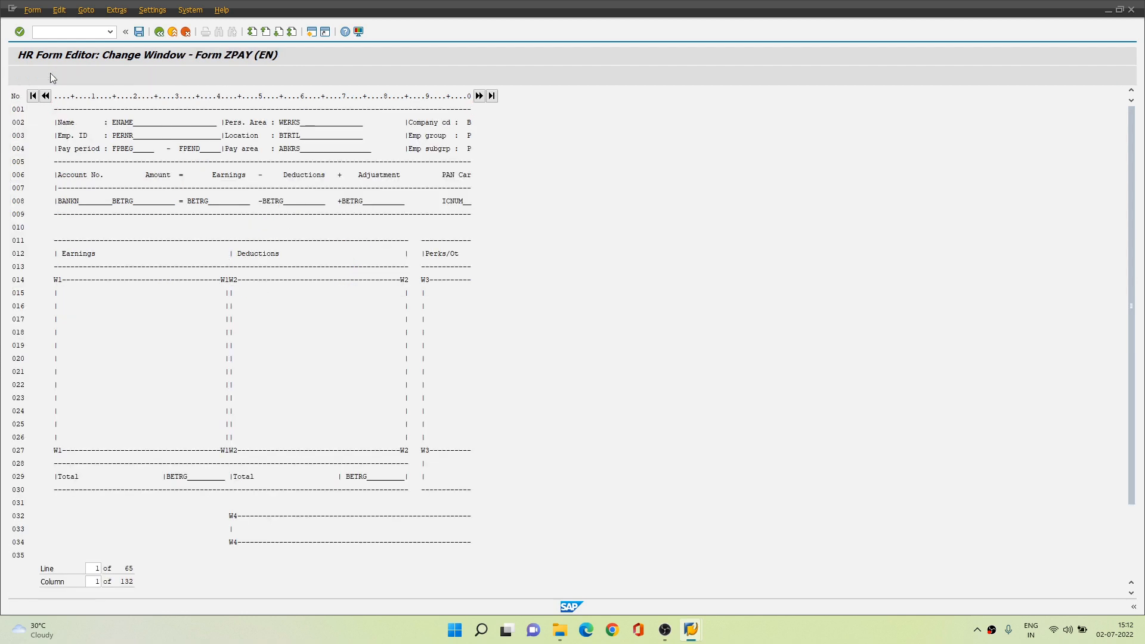
click(50, 75)
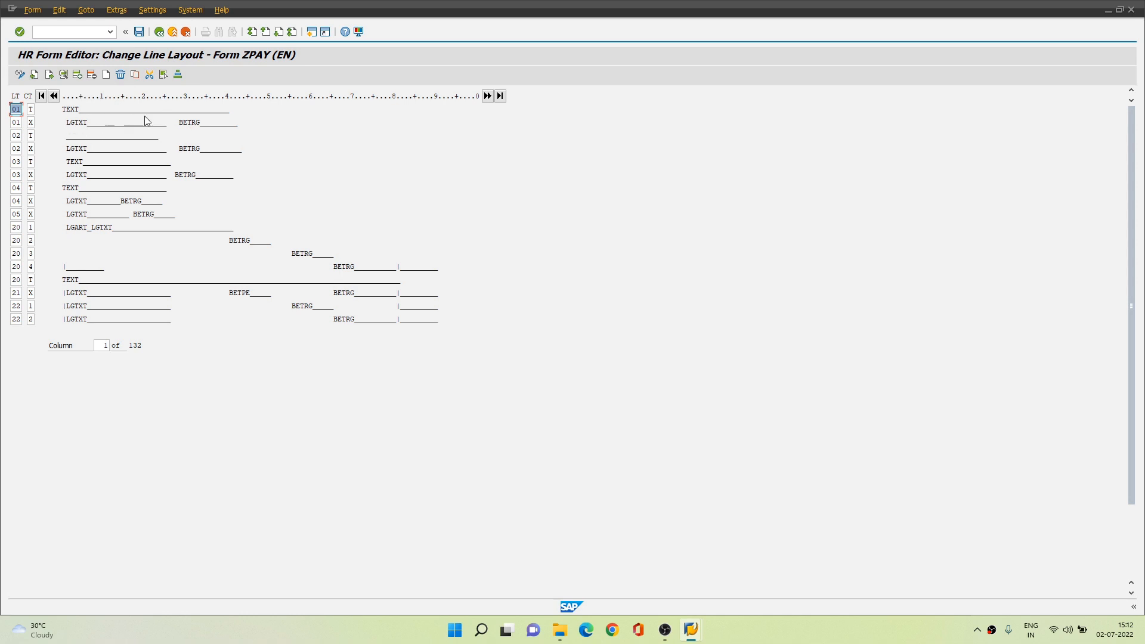
double_click(77, 122)
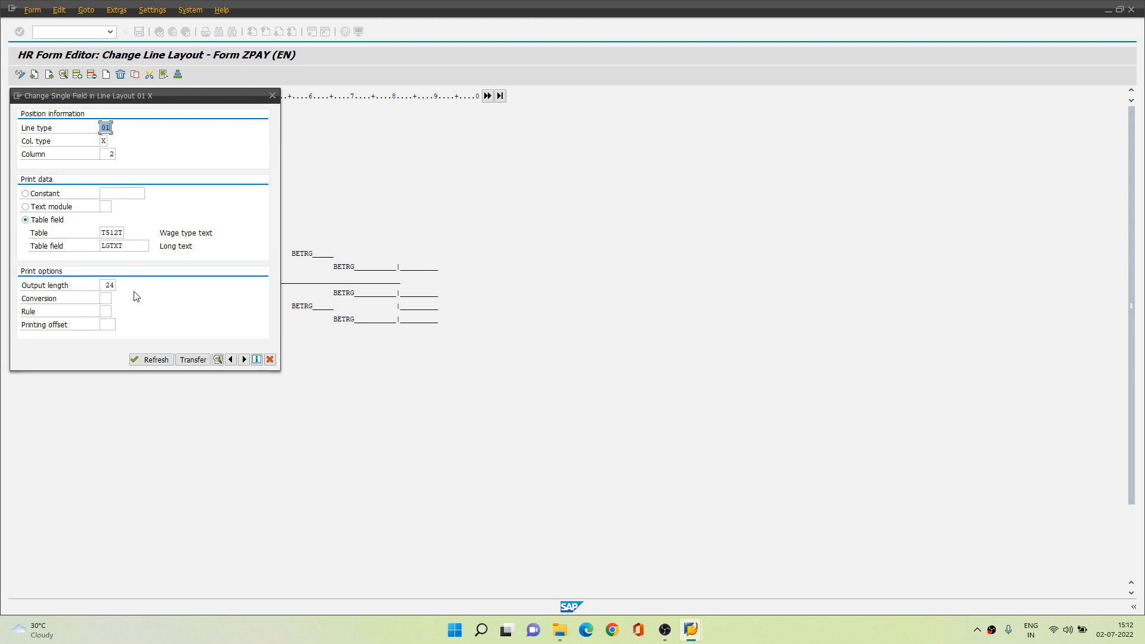
Check the possible table fields for the LGTXT entry of line layout 01 X and close its definition
drag(201, 98, 666, 123)
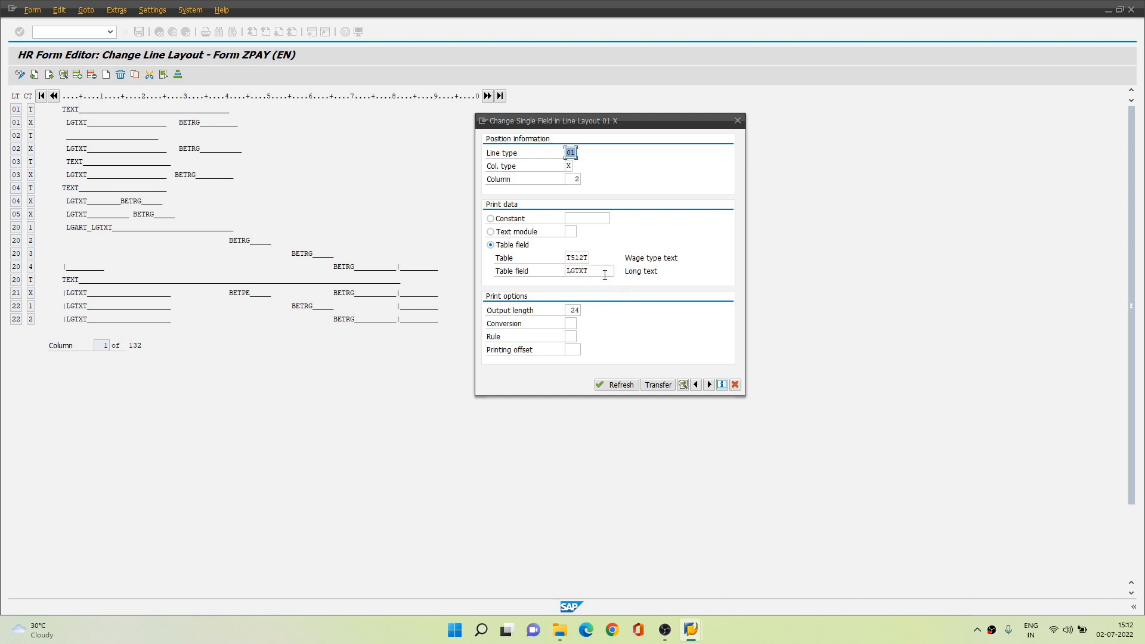
click(607, 271)
click(619, 272)
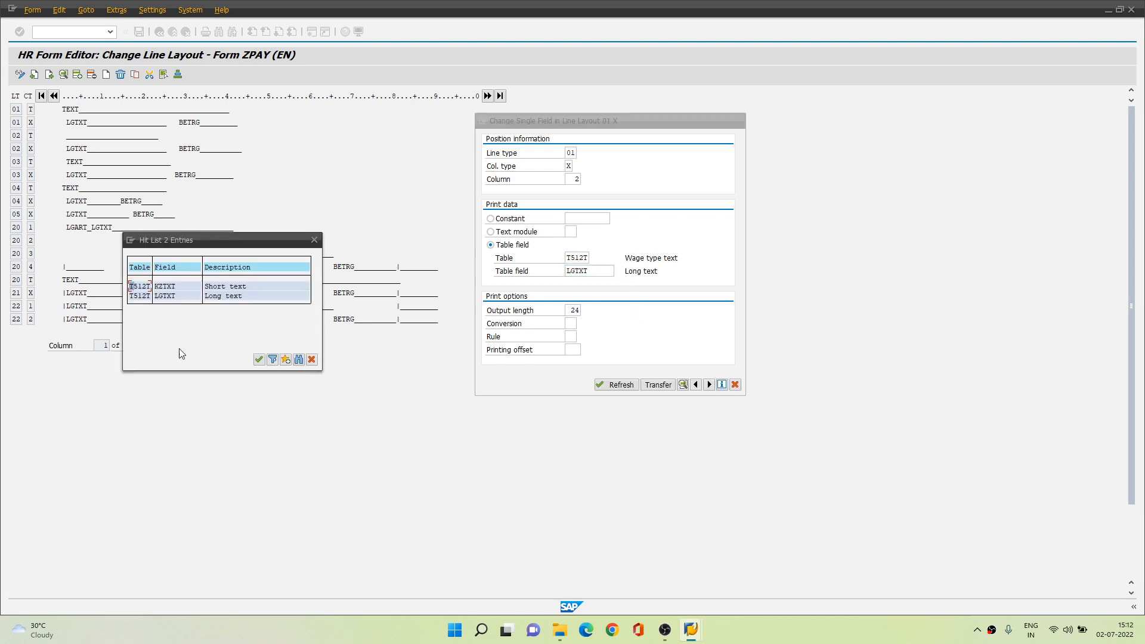
click(313, 241)
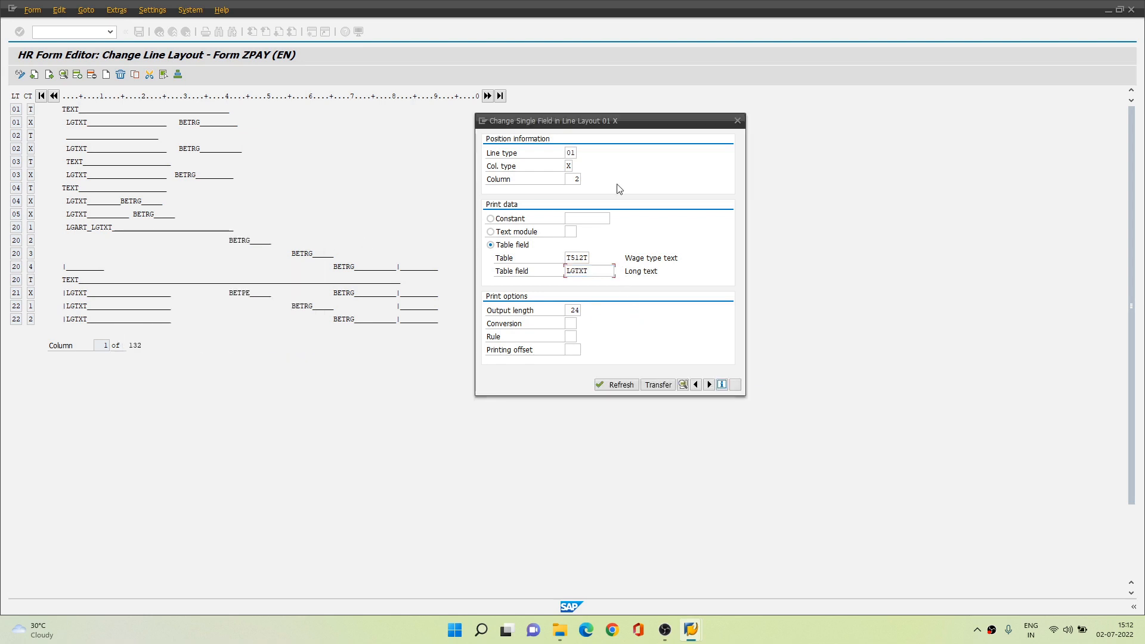
click(737, 121)
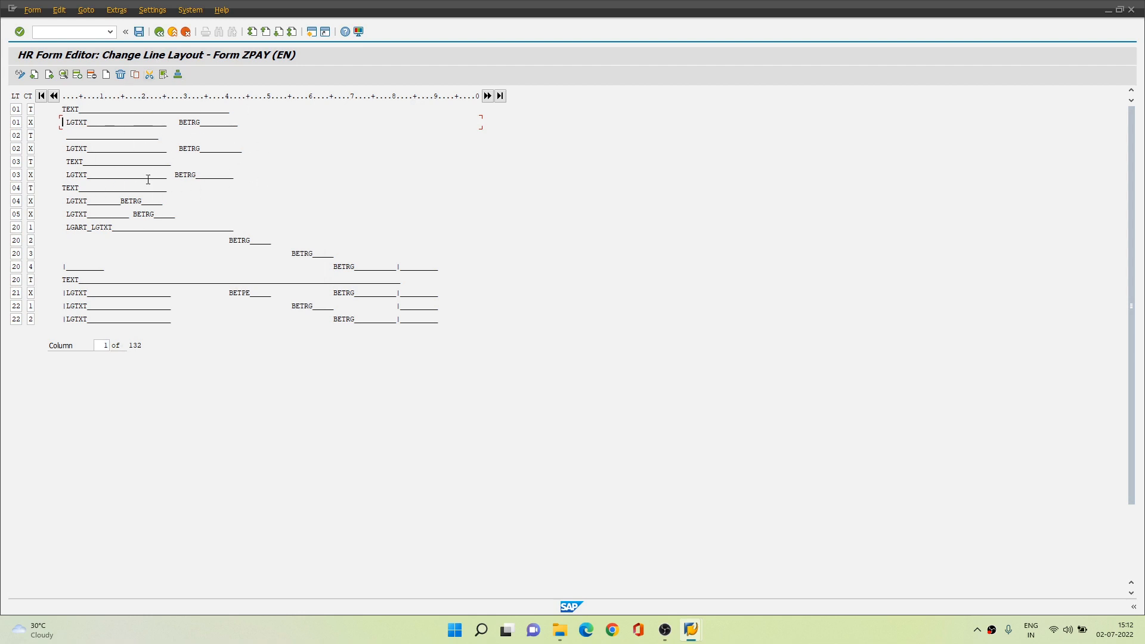
Return to the form's windows, inspect the print type and column type of the positive deductions in W2's group 02, and close the group
click(159, 32)
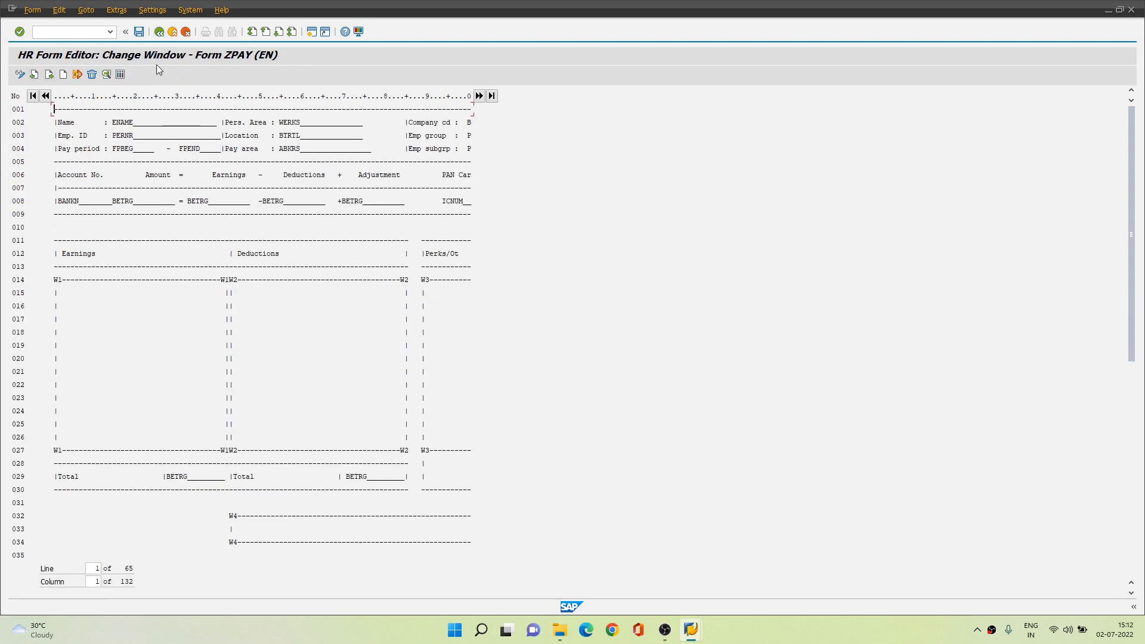
double_click(281, 280)
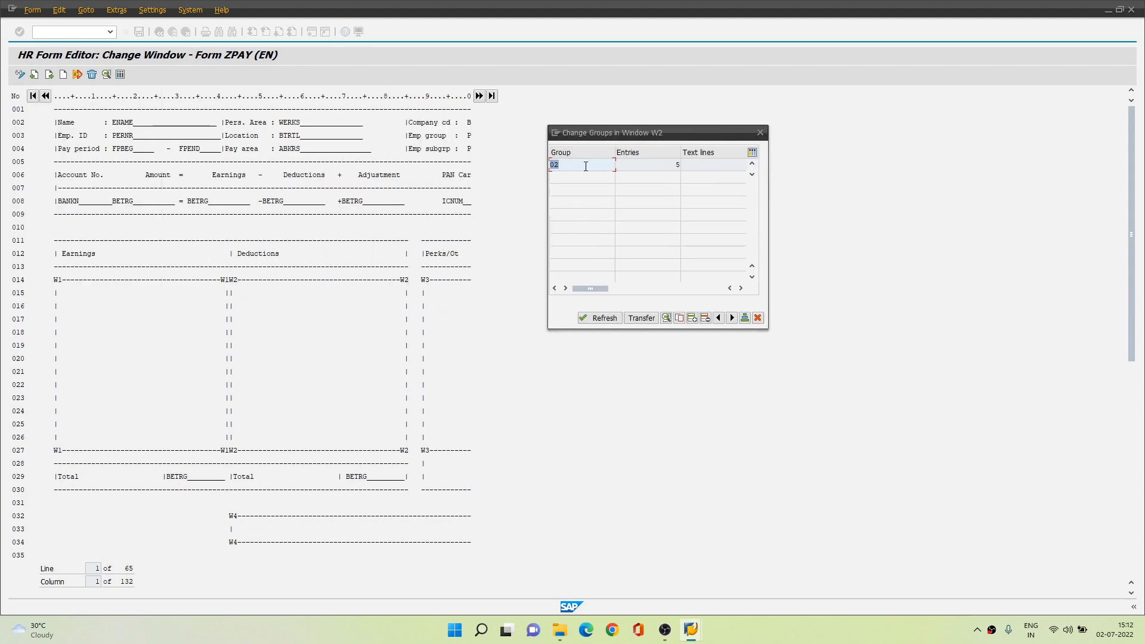
drag(301, 105, 931, 104)
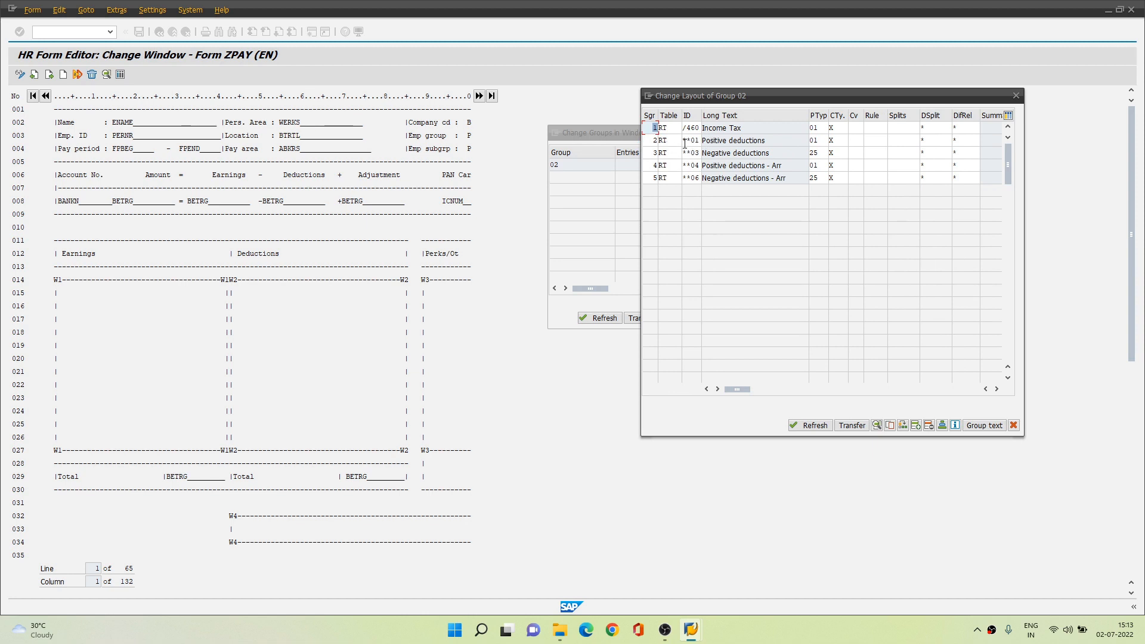
click(815, 140)
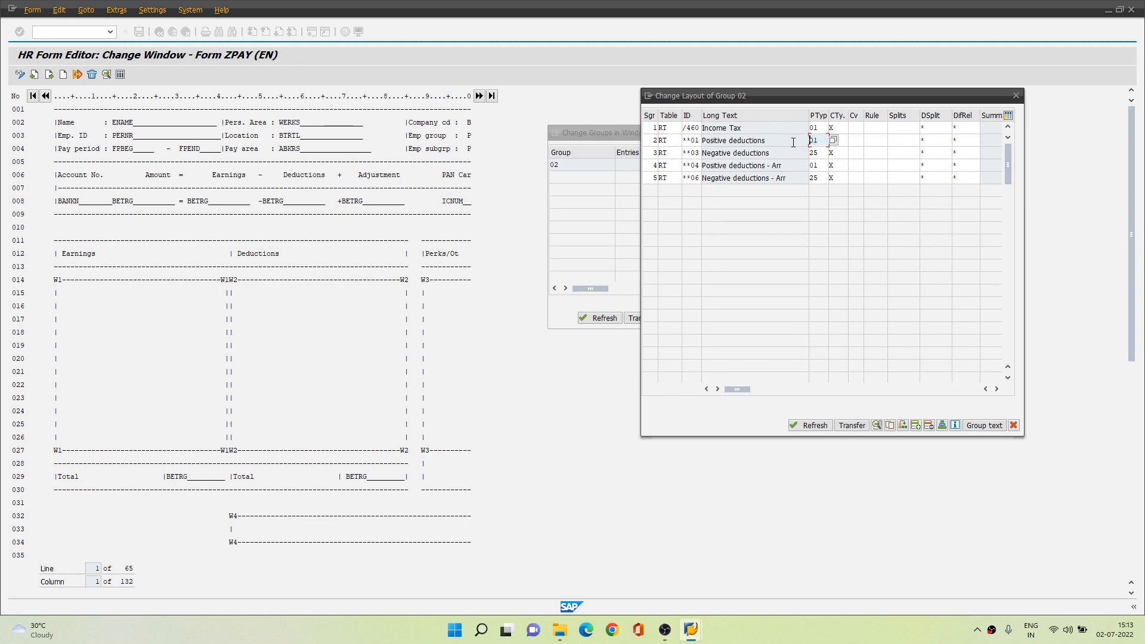
click(832, 141)
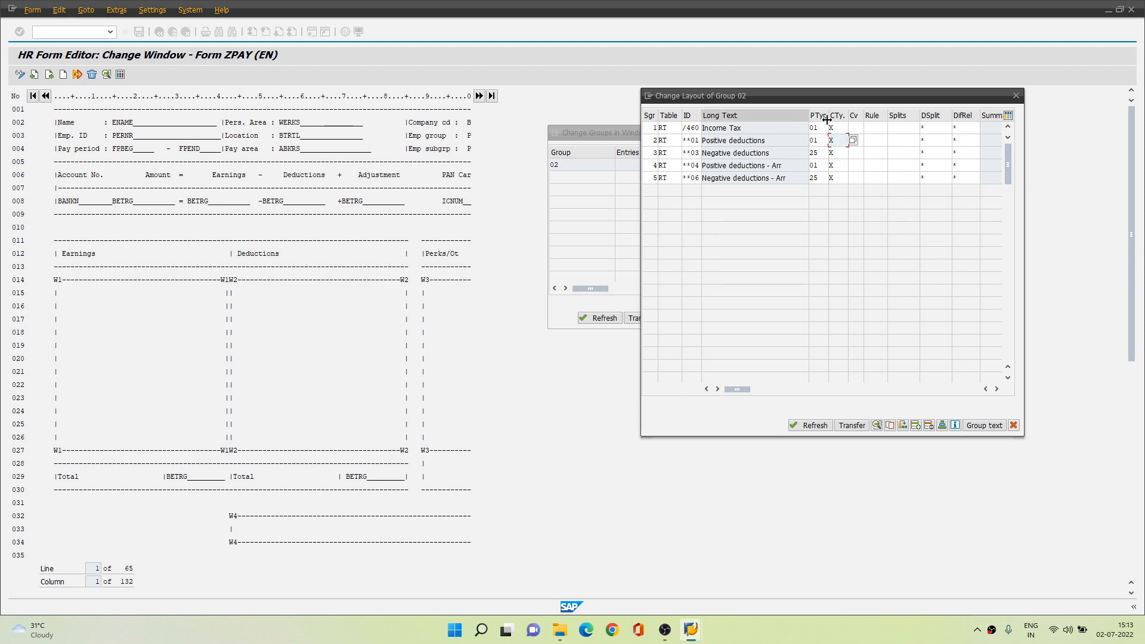
click(825, 167)
click(778, 147)
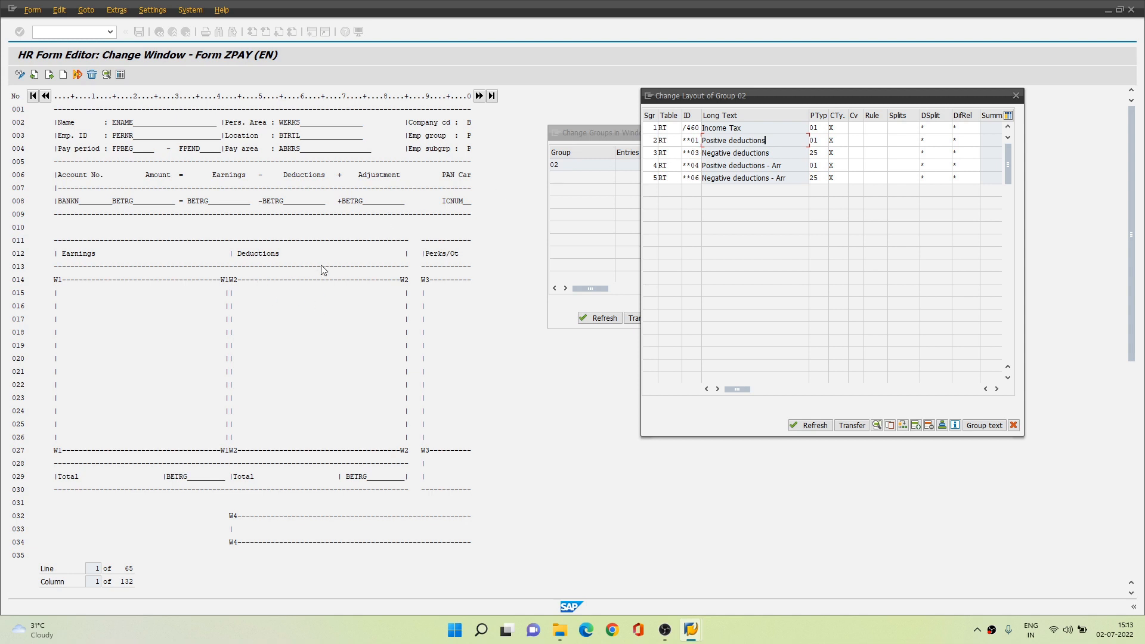
click(1014, 95)
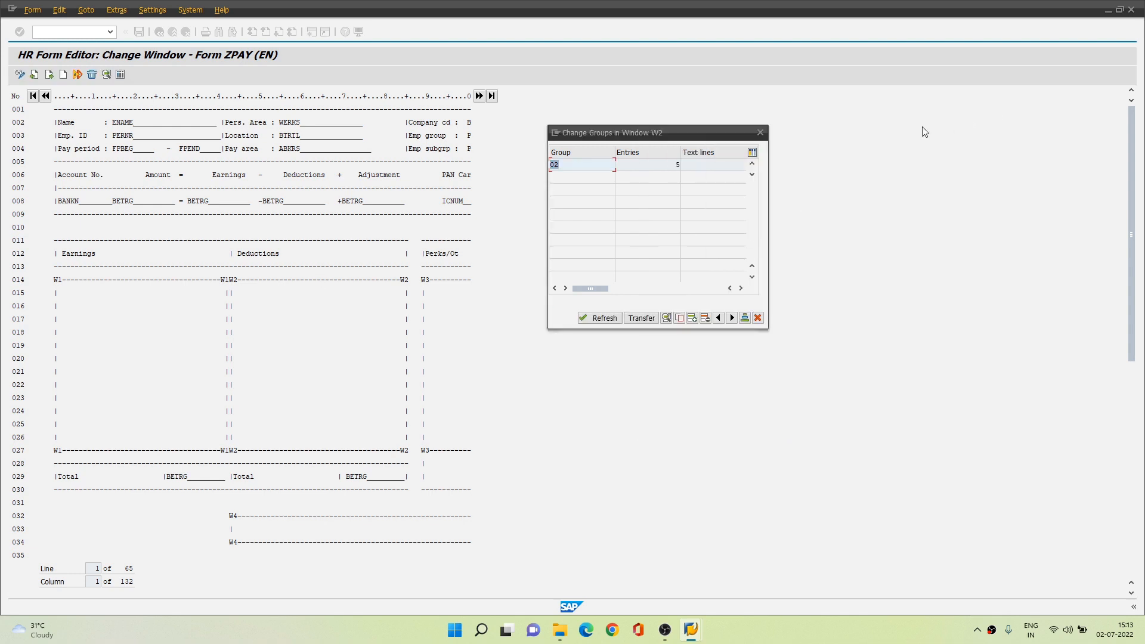
click(760, 132)
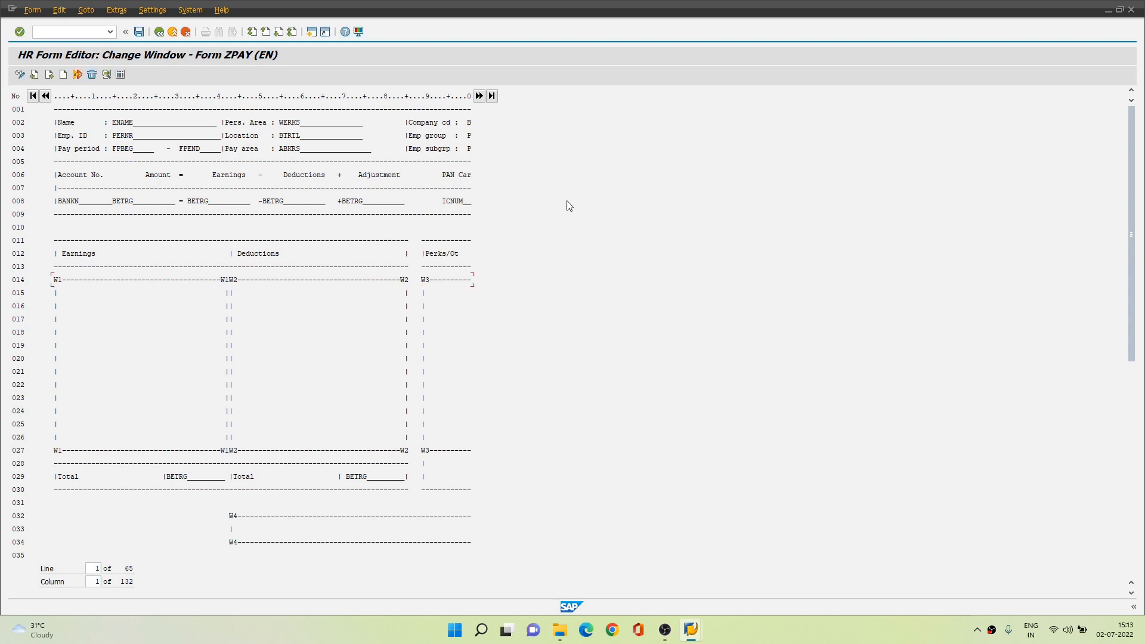
Review the layout of group 03 in the Perks window W3 and close it
double_click(441, 276)
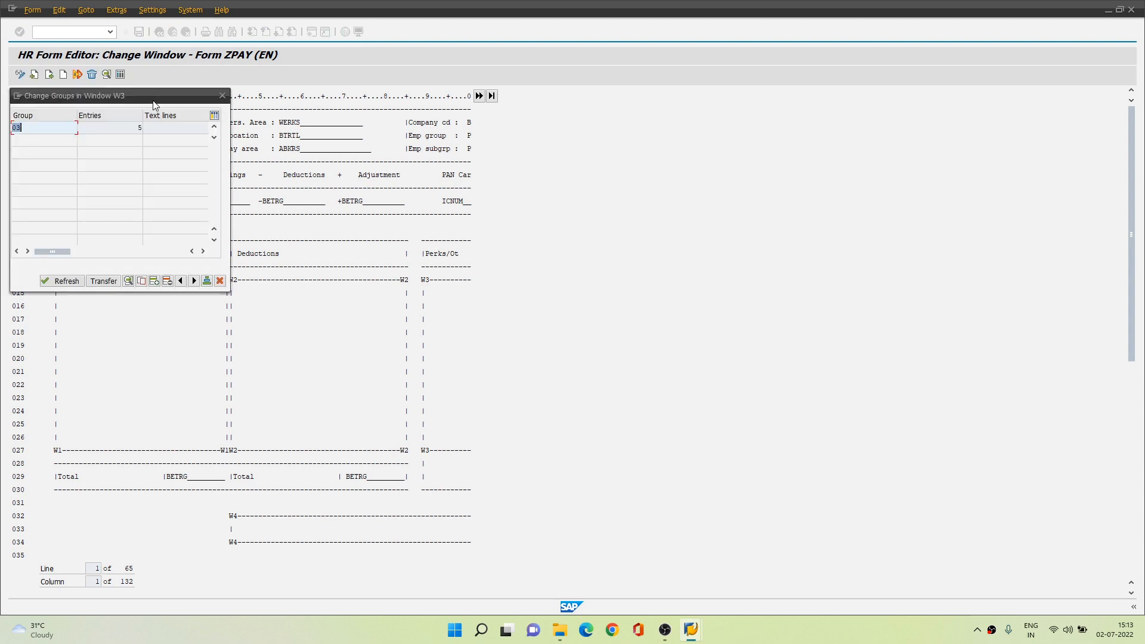
drag(154, 103, 734, 137)
double_click(614, 159)
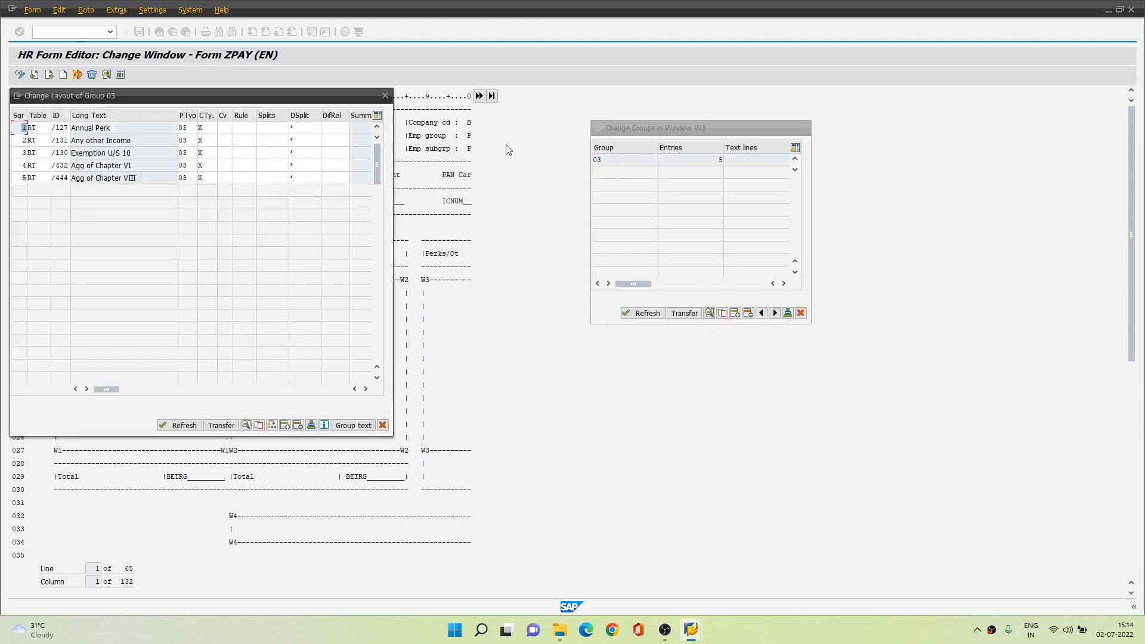
drag(337, 103, 881, 186)
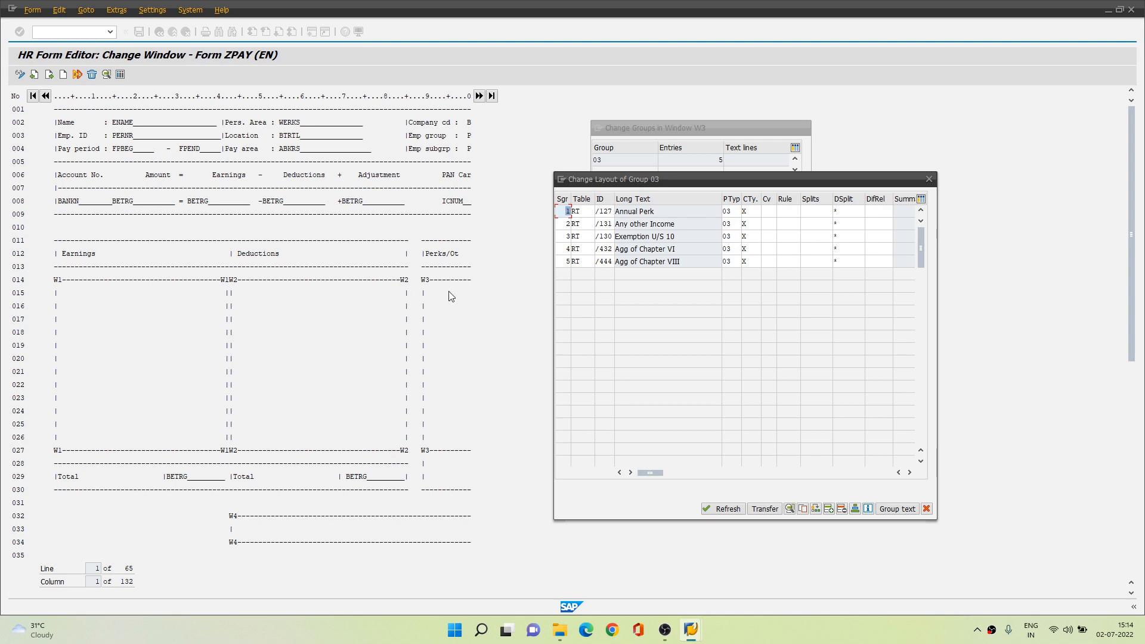
click(929, 180)
click(804, 128)
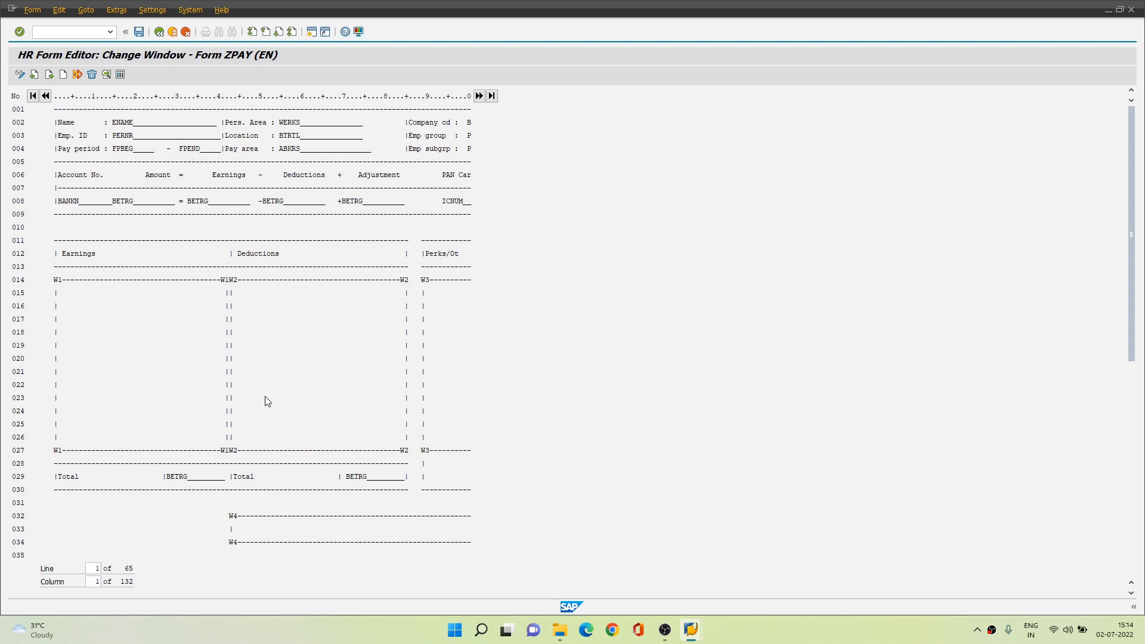
Examine the employer contribution and perk entries in the group 05 layout of window W5, and close it
scroll(266, 396, down, 3)
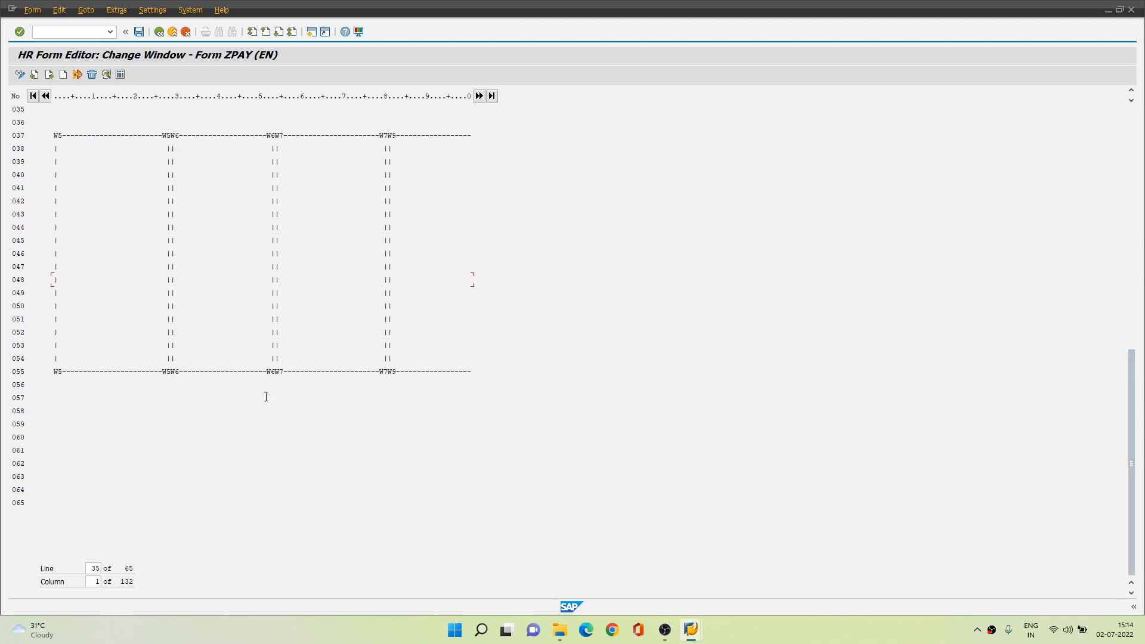
double_click(114, 140)
double_click(46, 128)
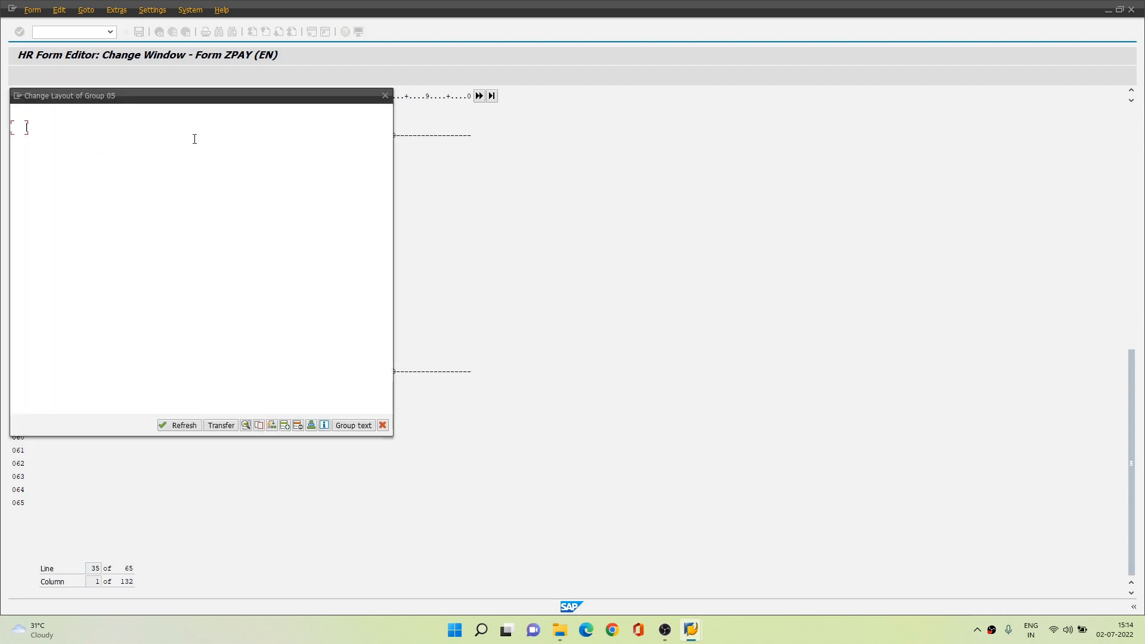
drag(255, 103, 833, 125)
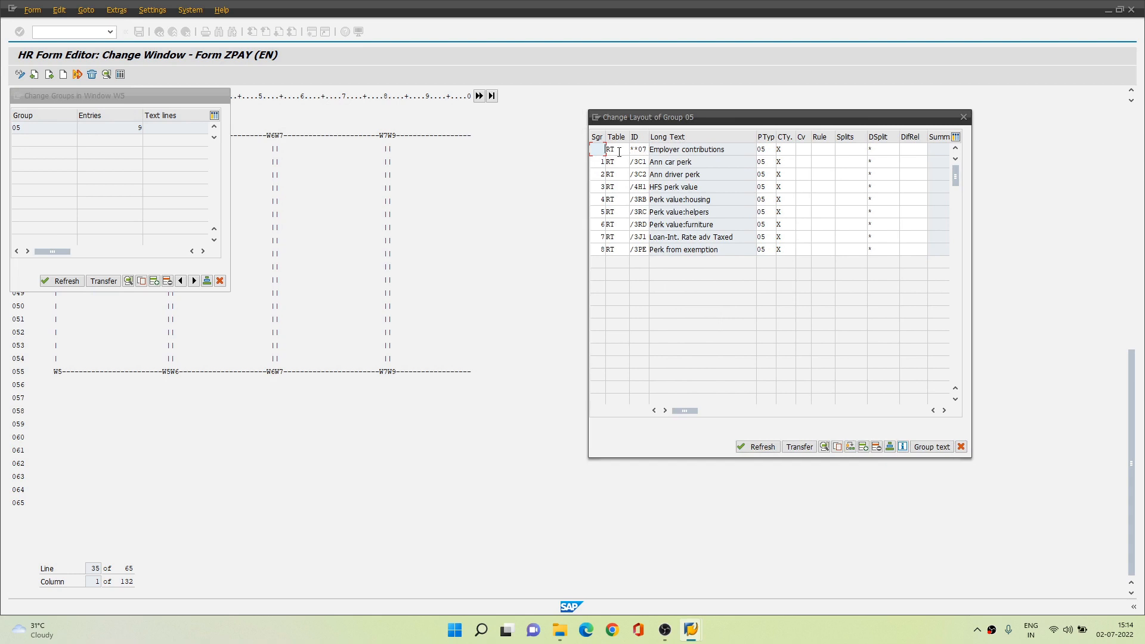
click(644, 151)
click(964, 117)
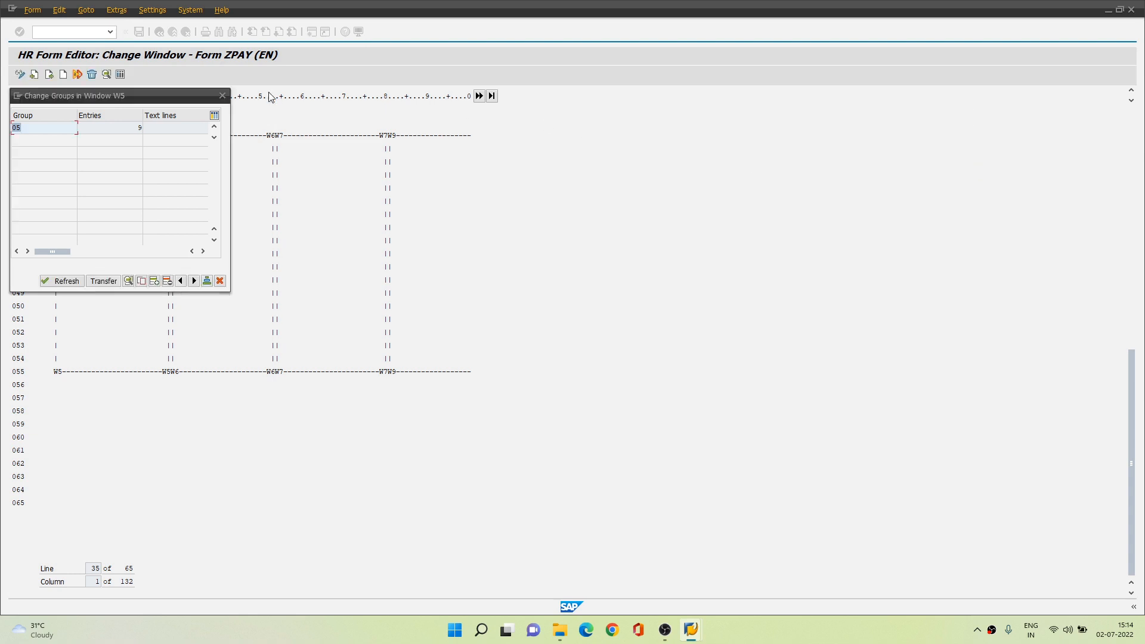
click(222, 95)
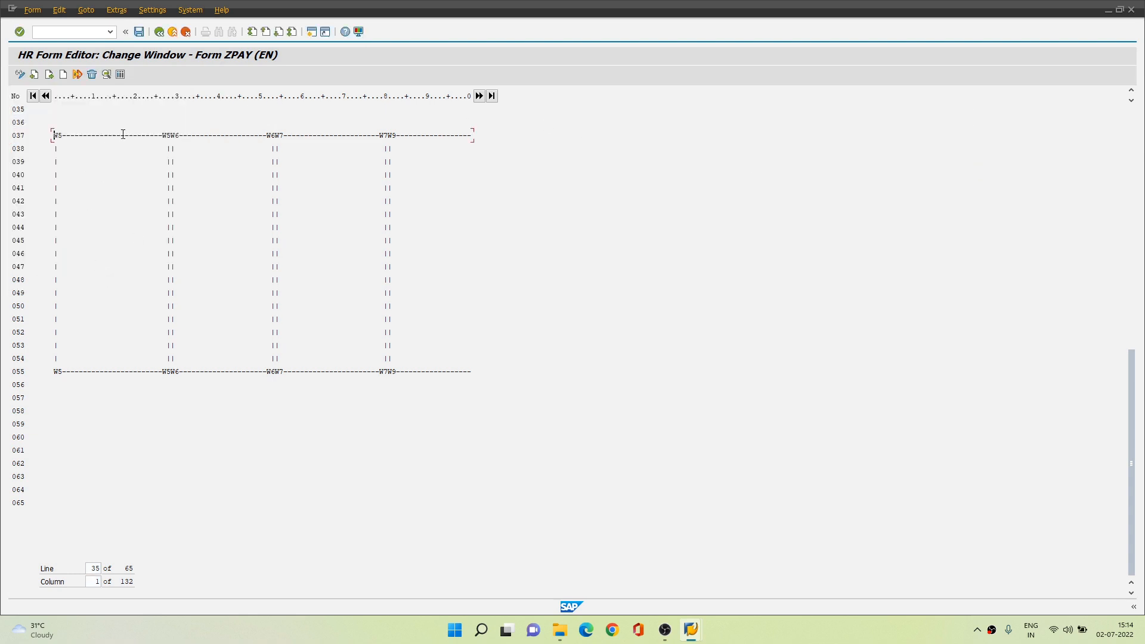
Review the wage type entries in the group 06 layout of window W6 and close it
double_click(220, 135)
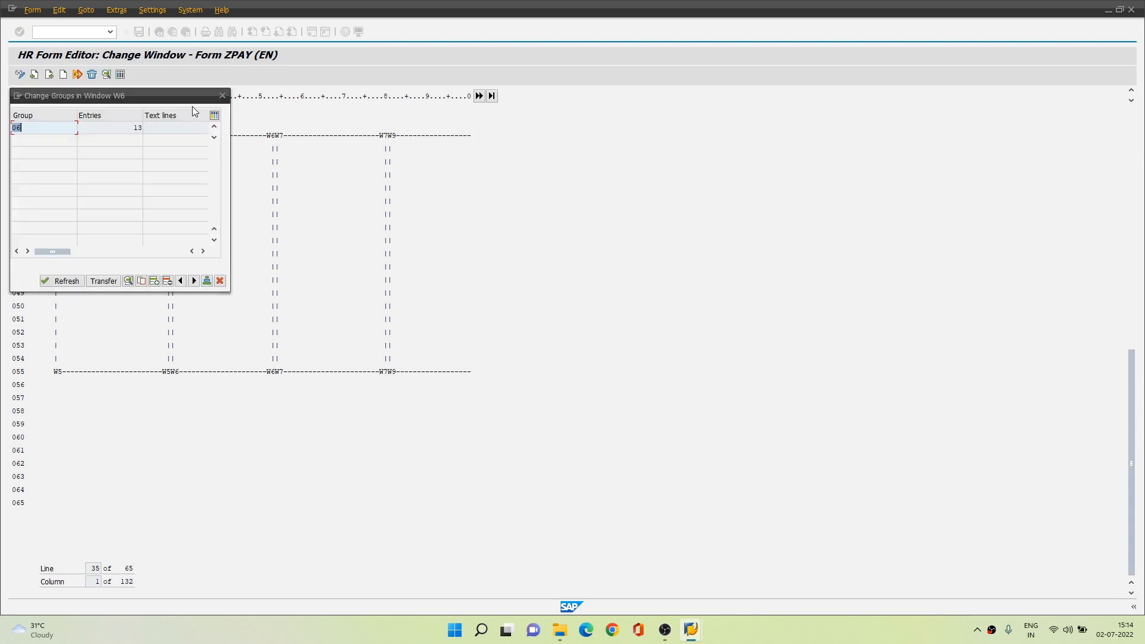
double_click(623, 191)
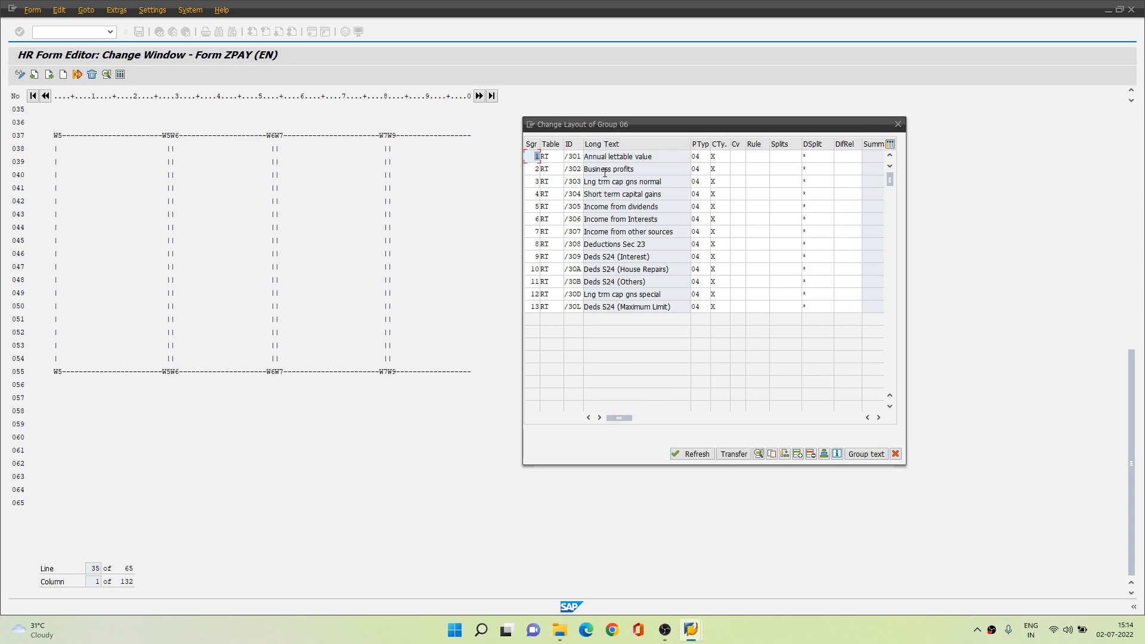
click(898, 125)
click(811, 163)
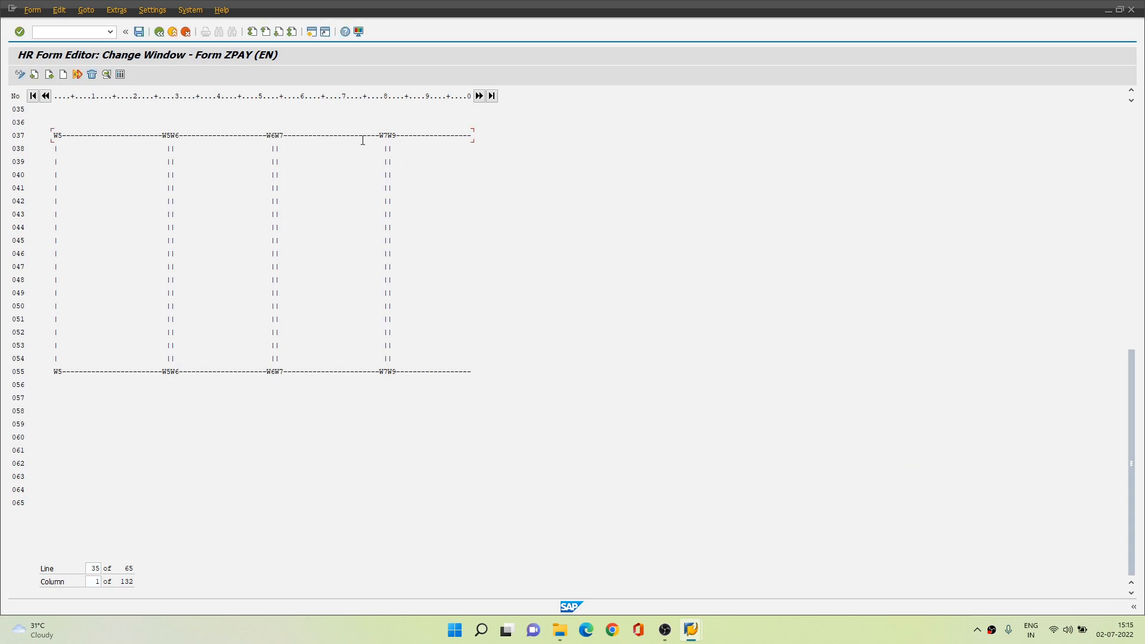
Examine the exemption entries in the group 07 layout of window W7 and close the layout and its group list
double_click(336, 134)
click(49, 127)
double_click(49, 127)
drag(180, 108, 757, 479)
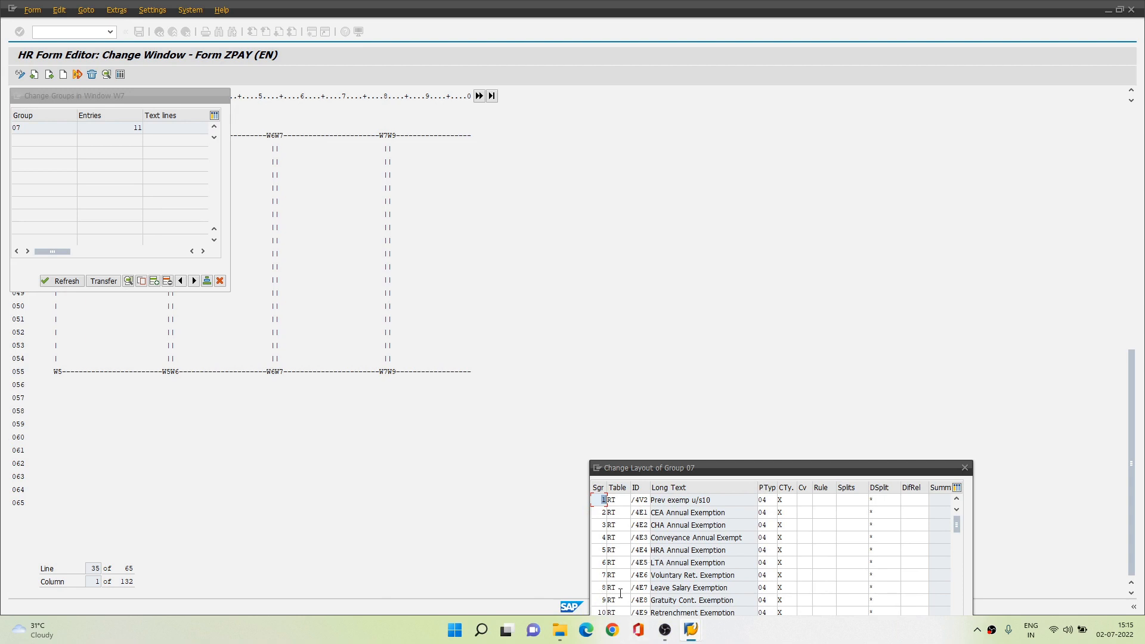
drag(781, 467, 789, 224)
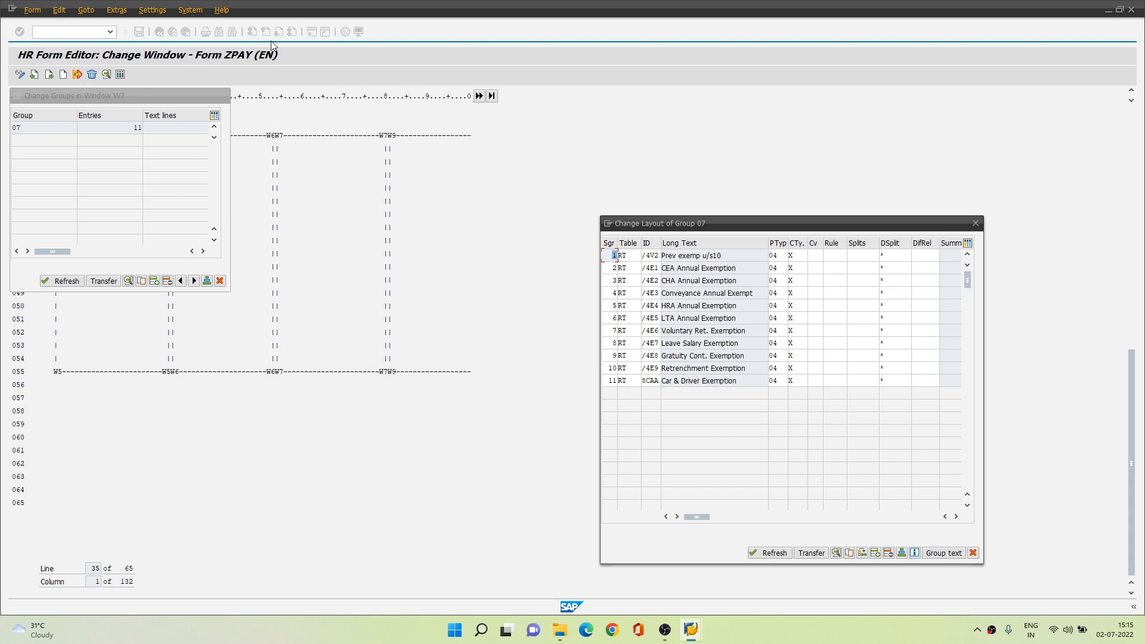
click(975, 223)
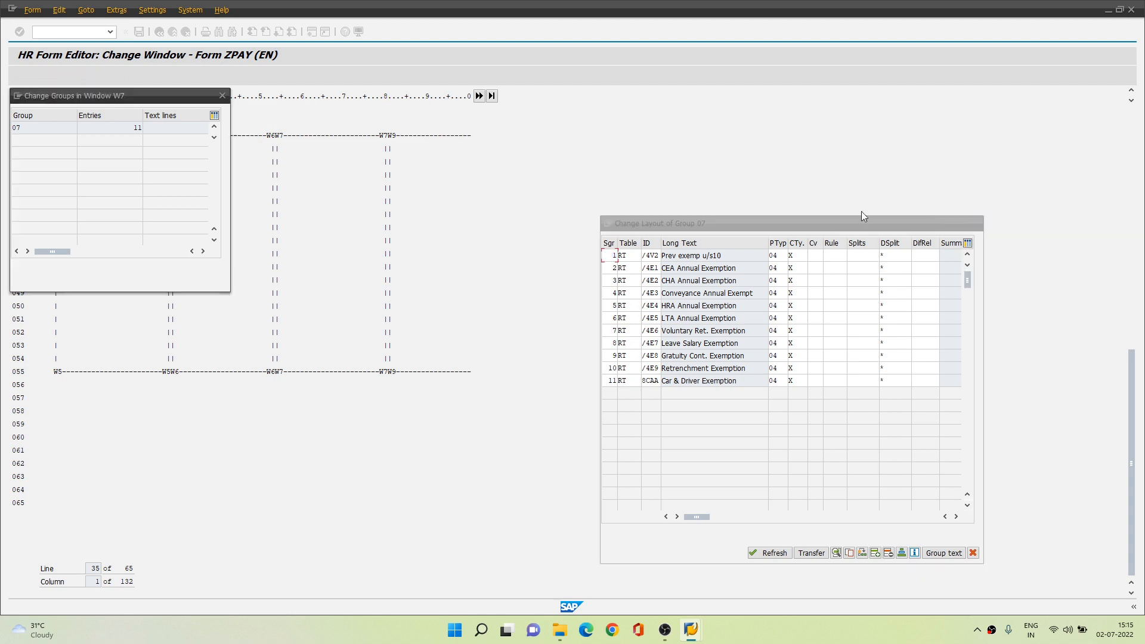
click(222, 96)
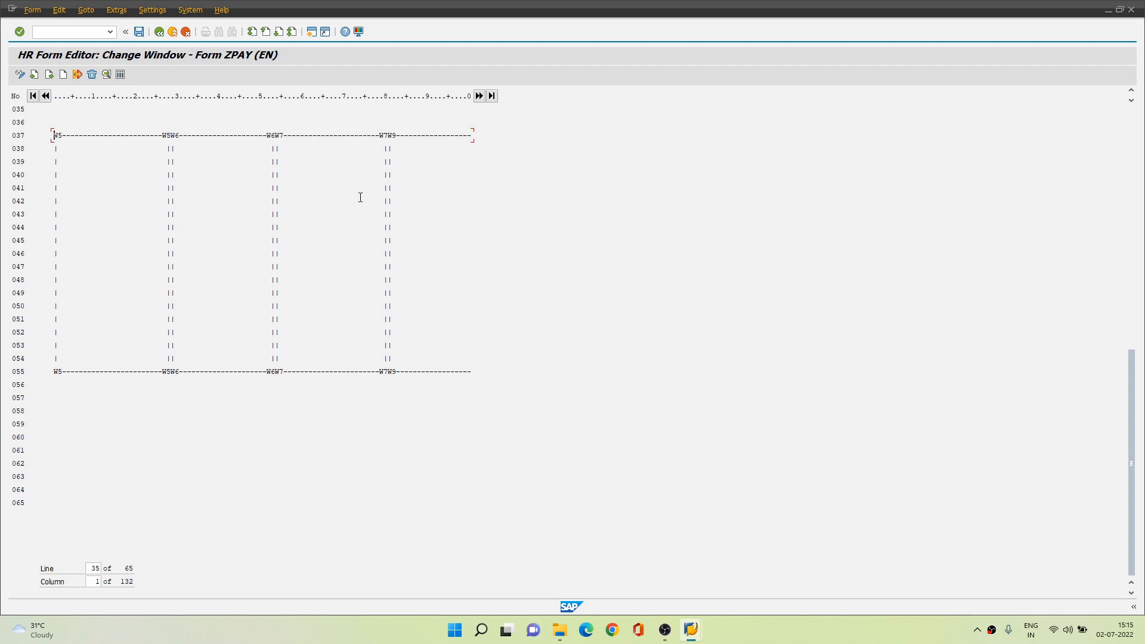
Look through the form's windows, line layouts and cumulation IDs, ending at the line layouts
scroll(360, 198, up, 3)
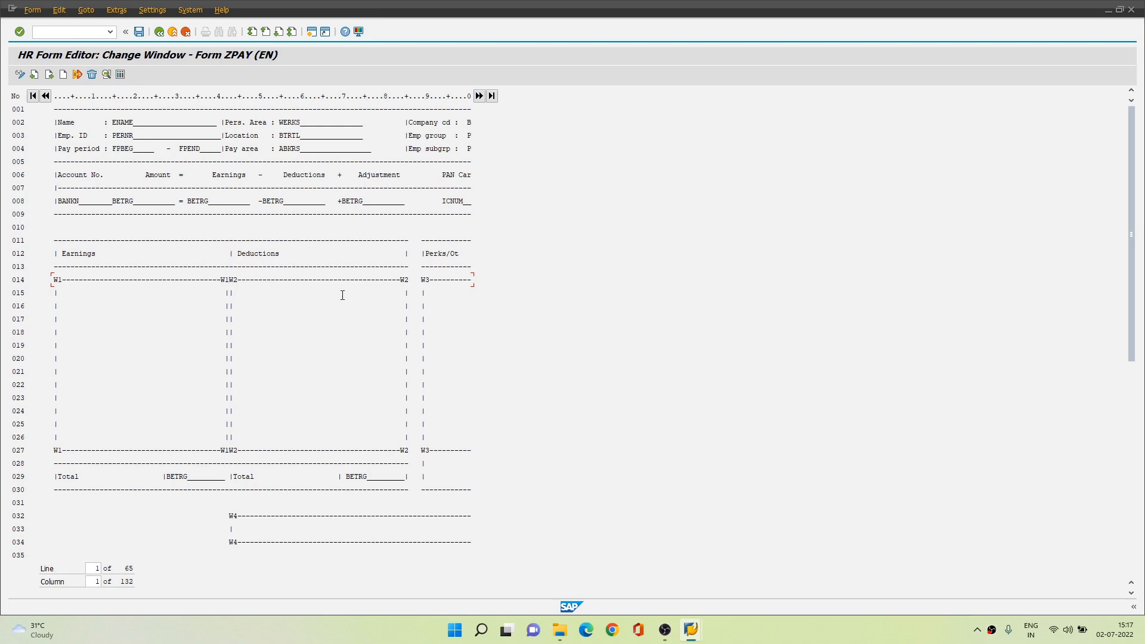
scroll(342, 295, down, 1)
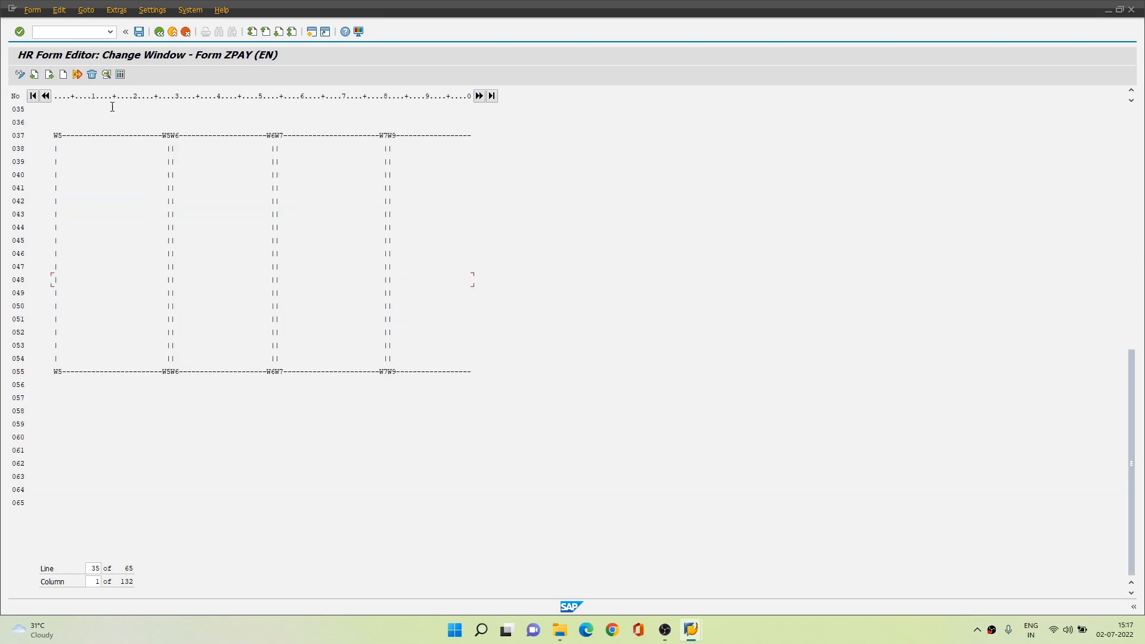
click(51, 74)
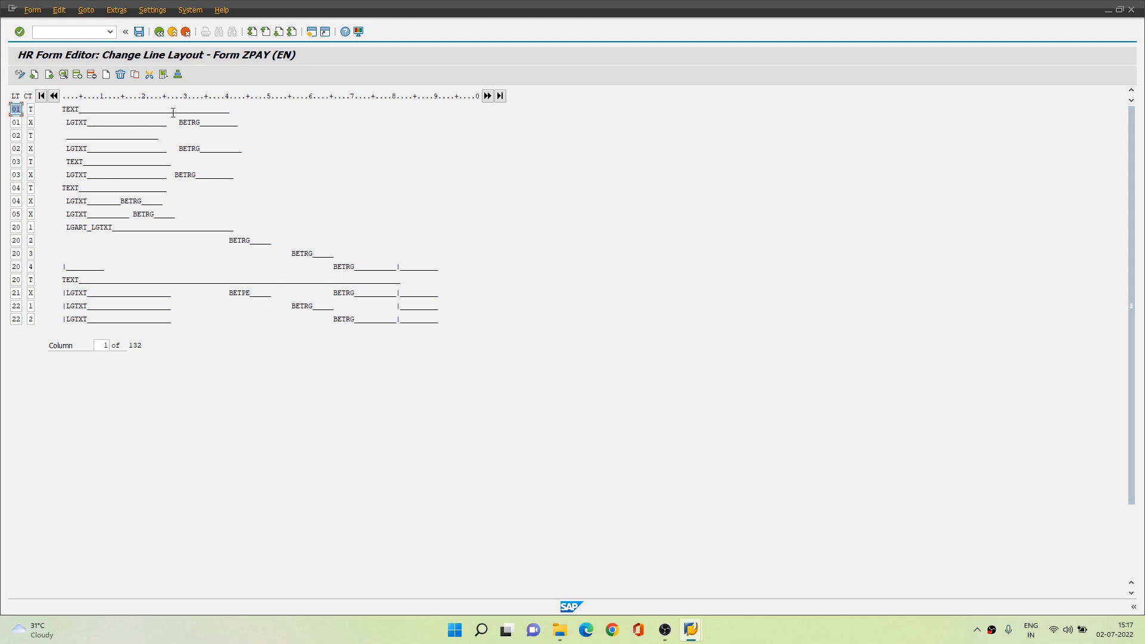
click(34, 75)
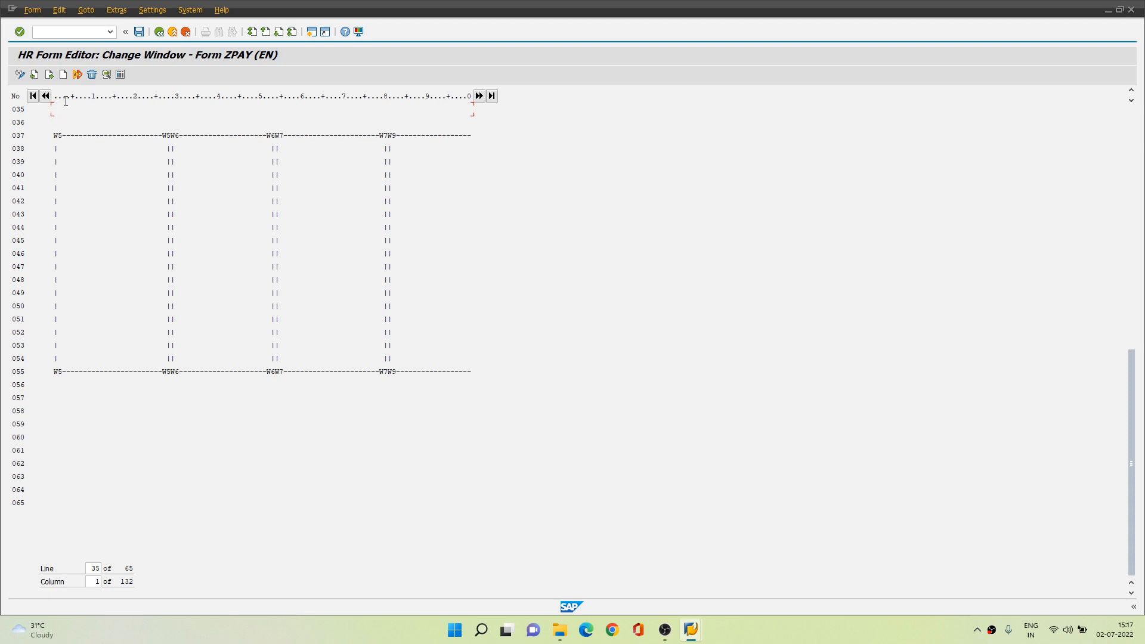
click(50, 74)
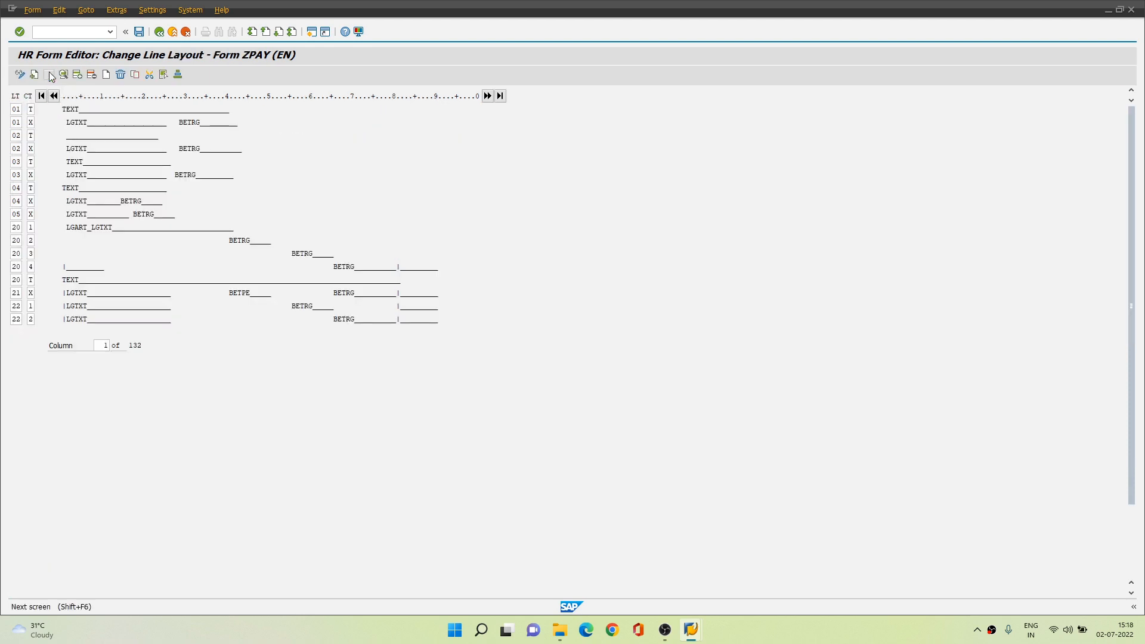
click(50, 74)
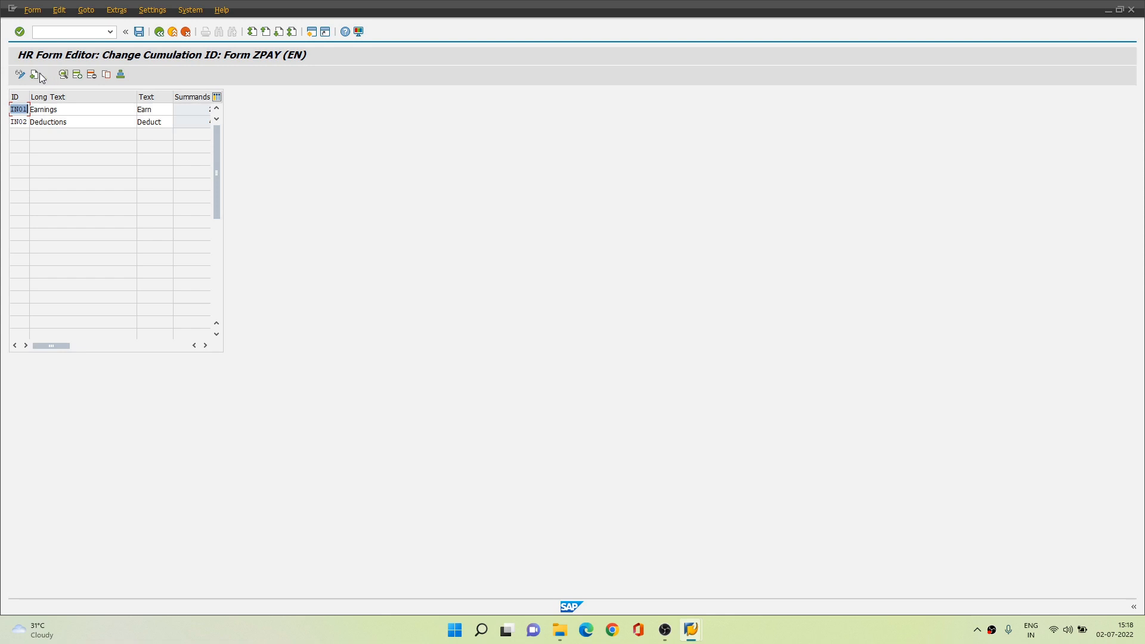
click(34, 74)
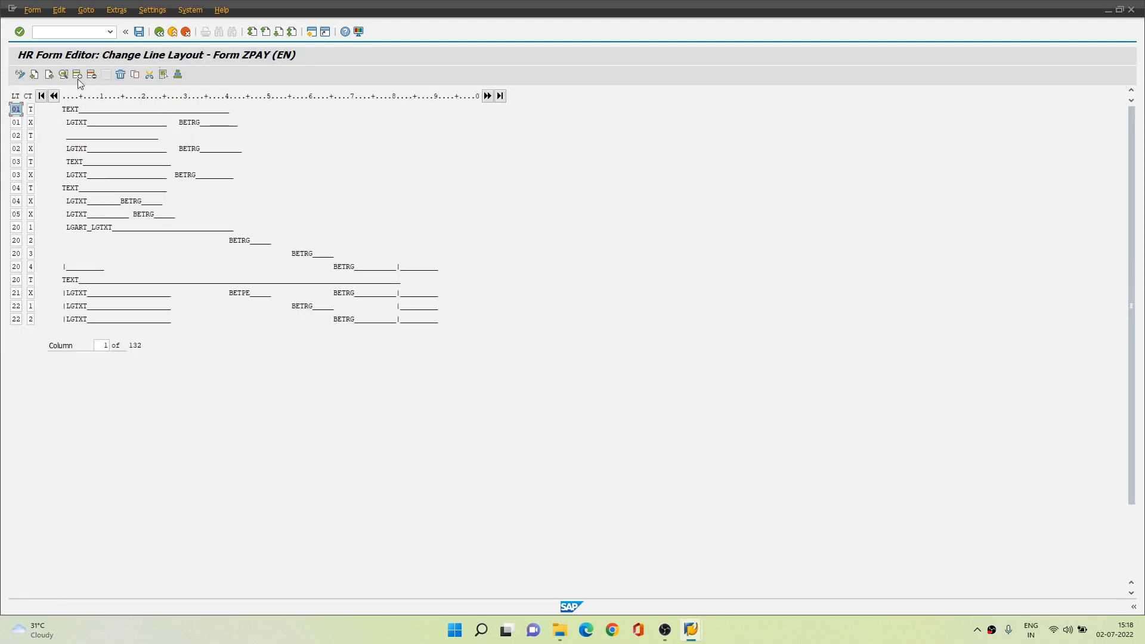
Leave the cumulation IDs for the initial screen and open the single fields of form ZPAY in display mode
click(50, 74)
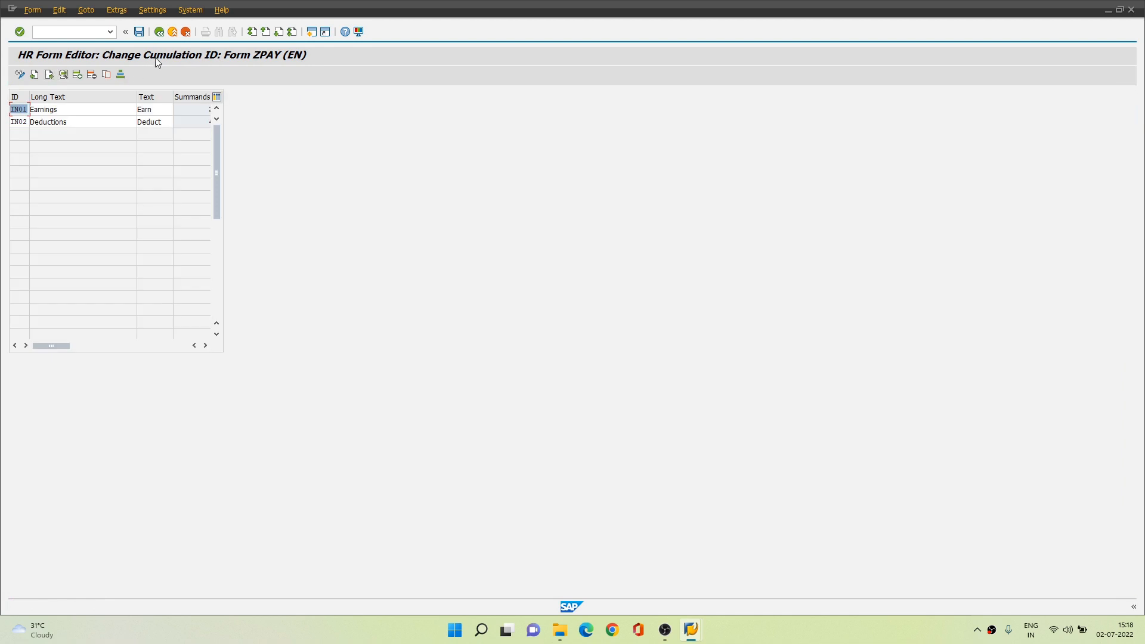
click(25, 122)
click(164, 33)
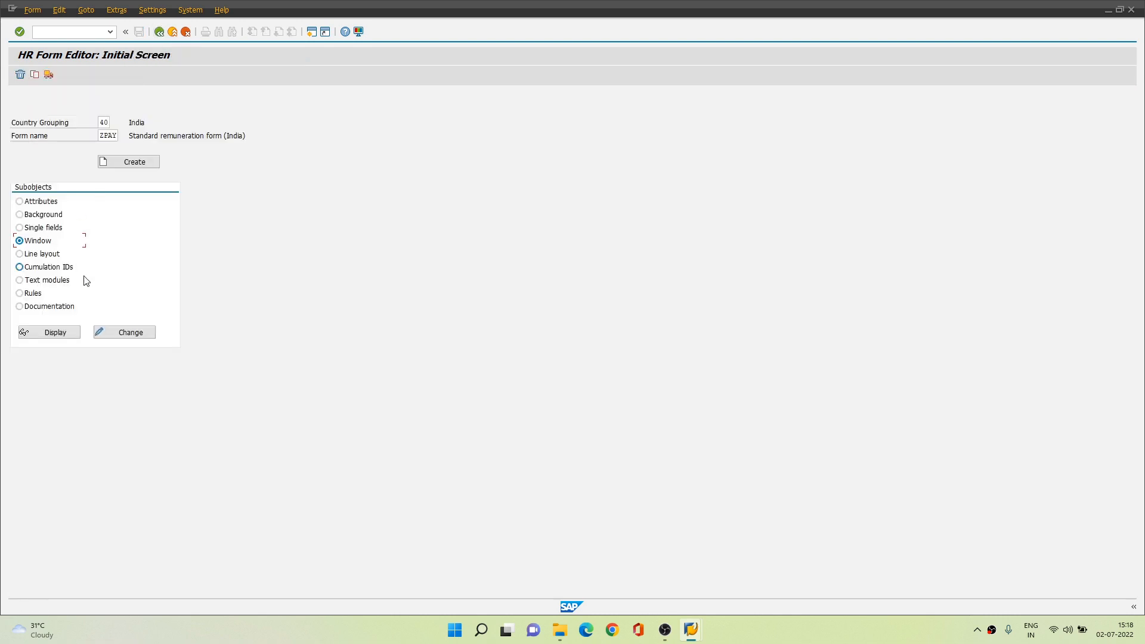
click(51, 230)
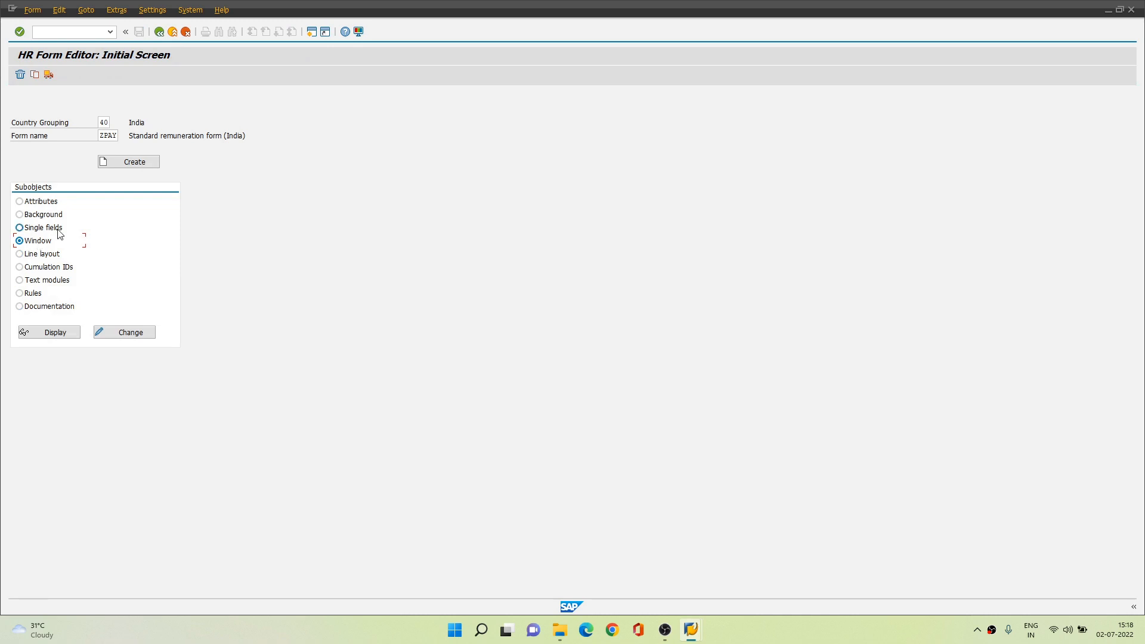
click(60, 334)
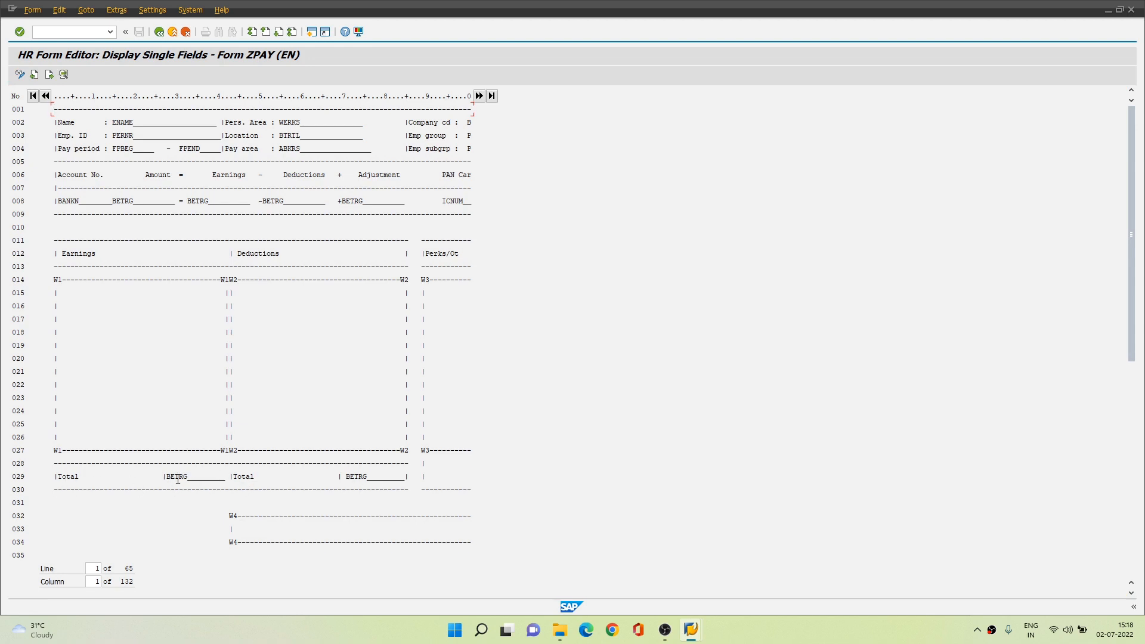
Examine the table field and cumulation identifier behind the earnings total on line 029, and close its details
double_click(177, 479)
drag(212, 97, 734, 141)
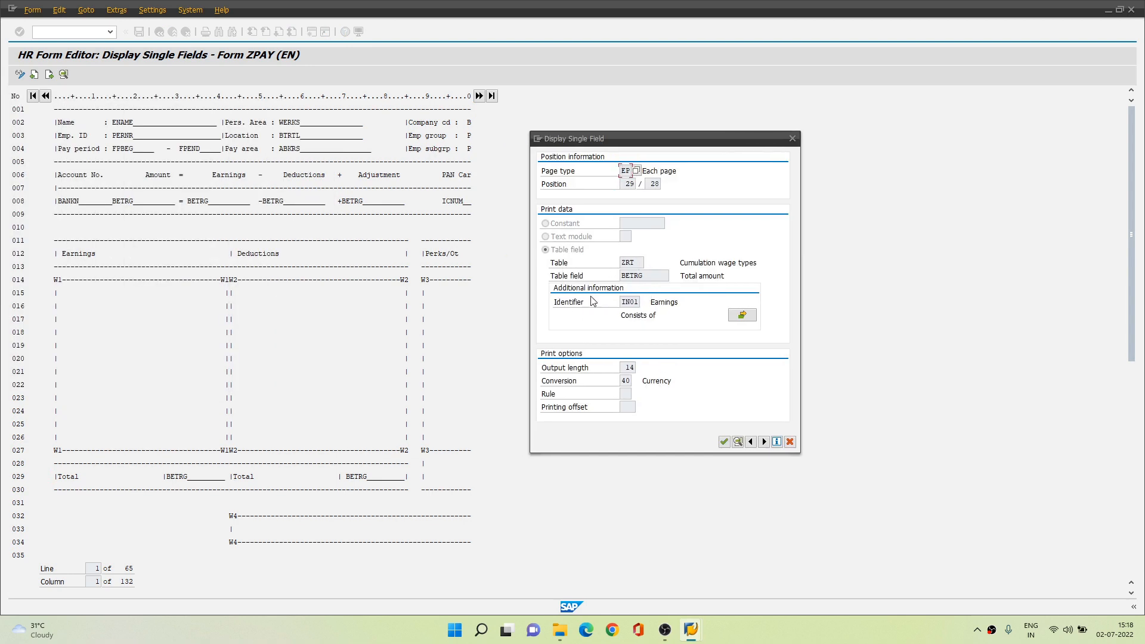
double_click(629, 302)
click(660, 308)
click(792, 138)
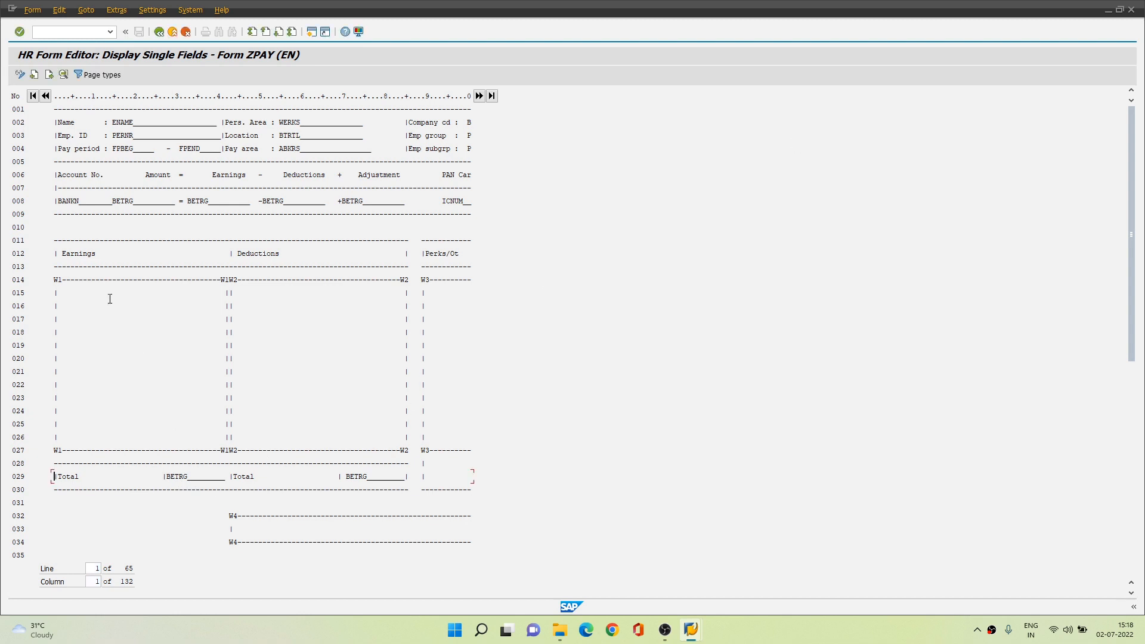
Examine the identifiers and plus/minus signs in the layout of cumulation ID IN01 Earnings, and close it
click(48, 75)
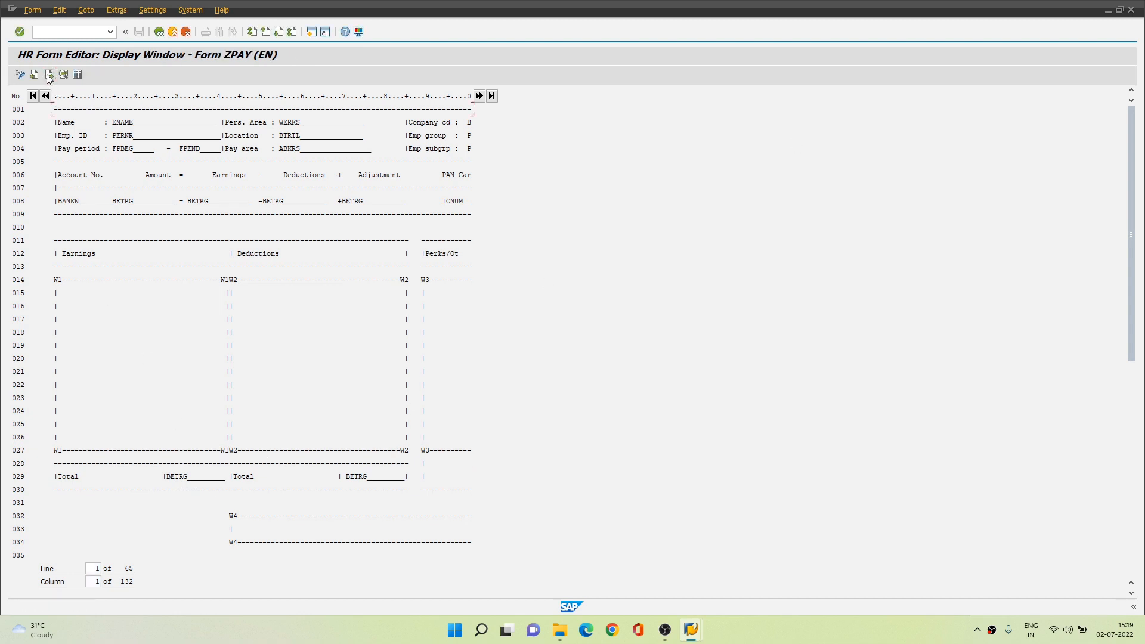
click(51, 74)
click(51, 75)
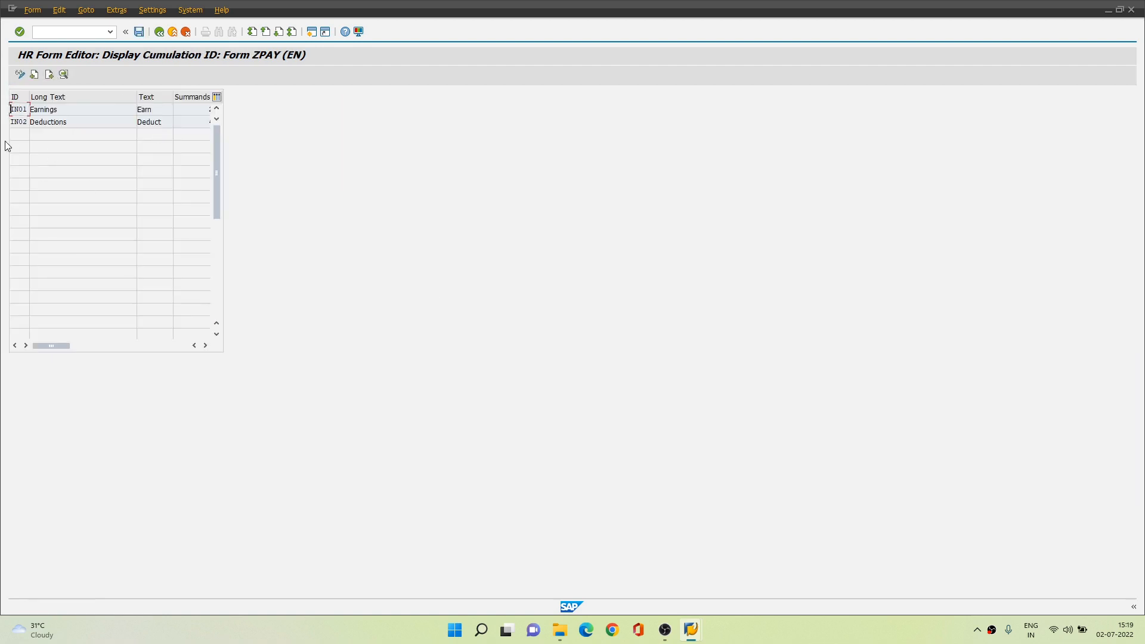
double_click(20, 111)
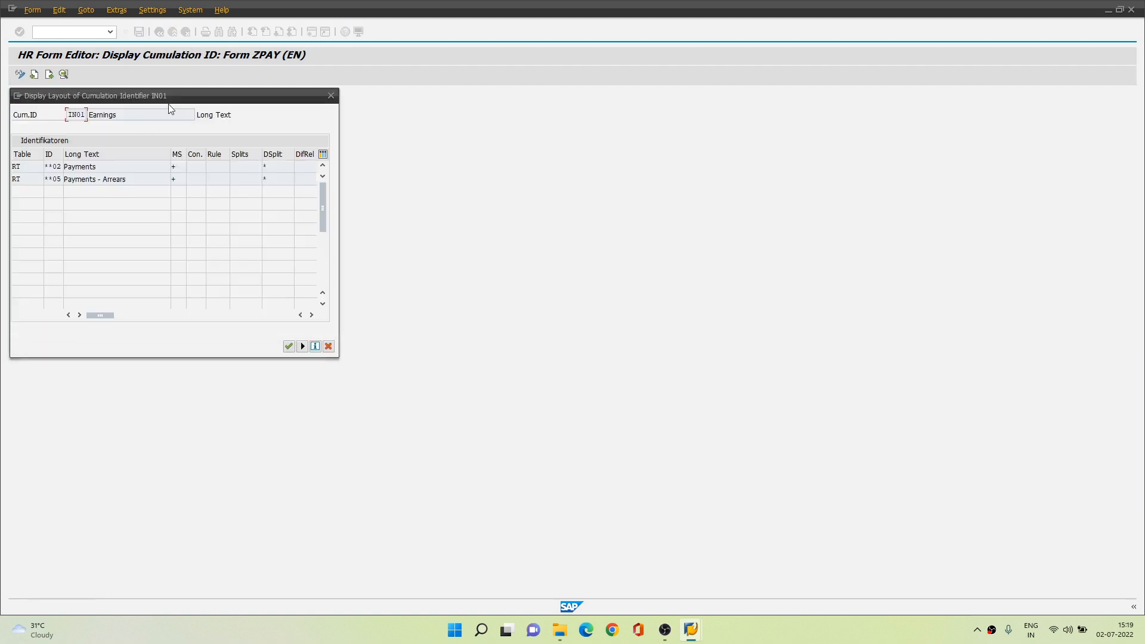
drag(206, 95, 526, 146)
drag(434, 221, 386, 222)
click(441, 257)
drag(466, 233, 385, 234)
click(571, 248)
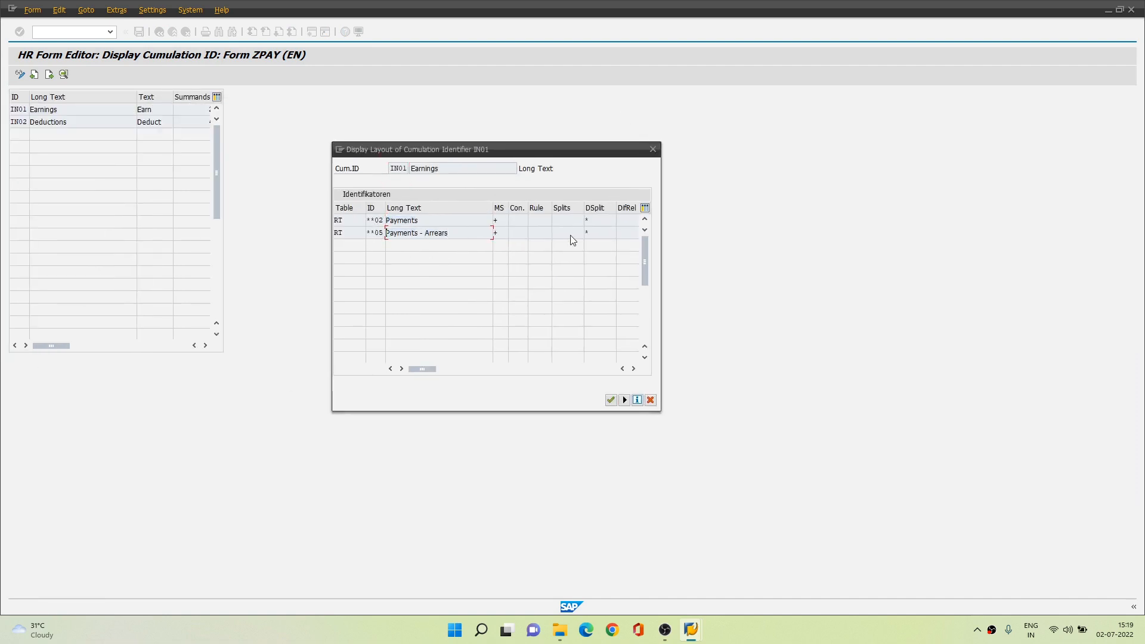
click(496, 233)
click(500, 221)
click(374, 232)
click(502, 231)
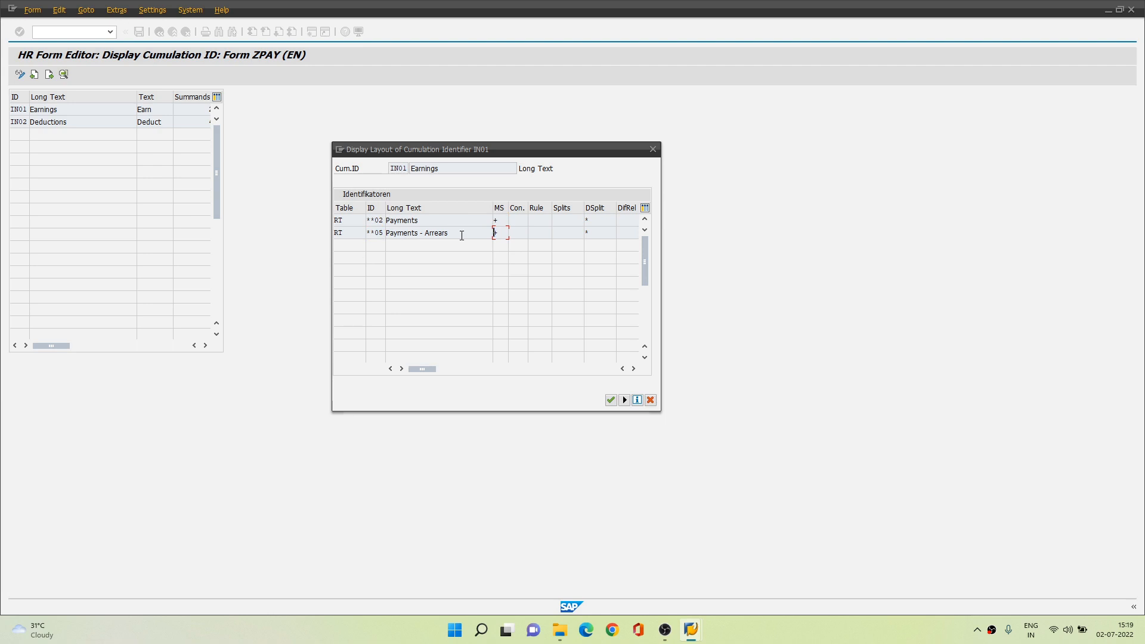
click(652, 149)
Examine the positive and negative deduction entries and their signs in the layout of cumulation ID IN02, and close it
click(23, 121)
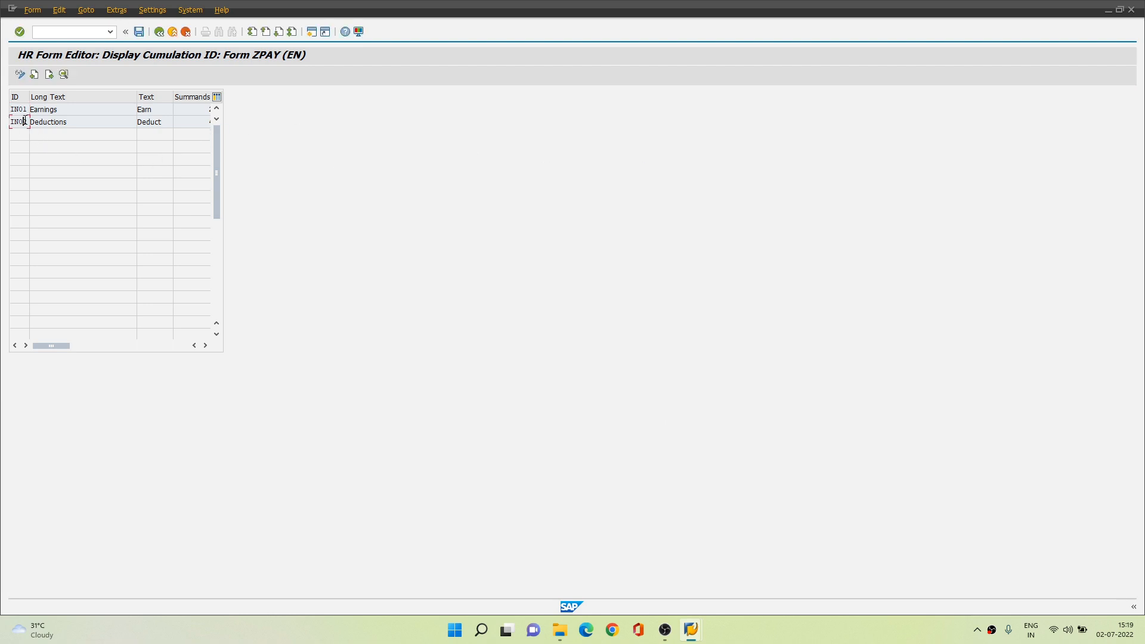
double_click(23, 121)
drag(200, 99, 721, 144)
click(657, 212)
click(689, 212)
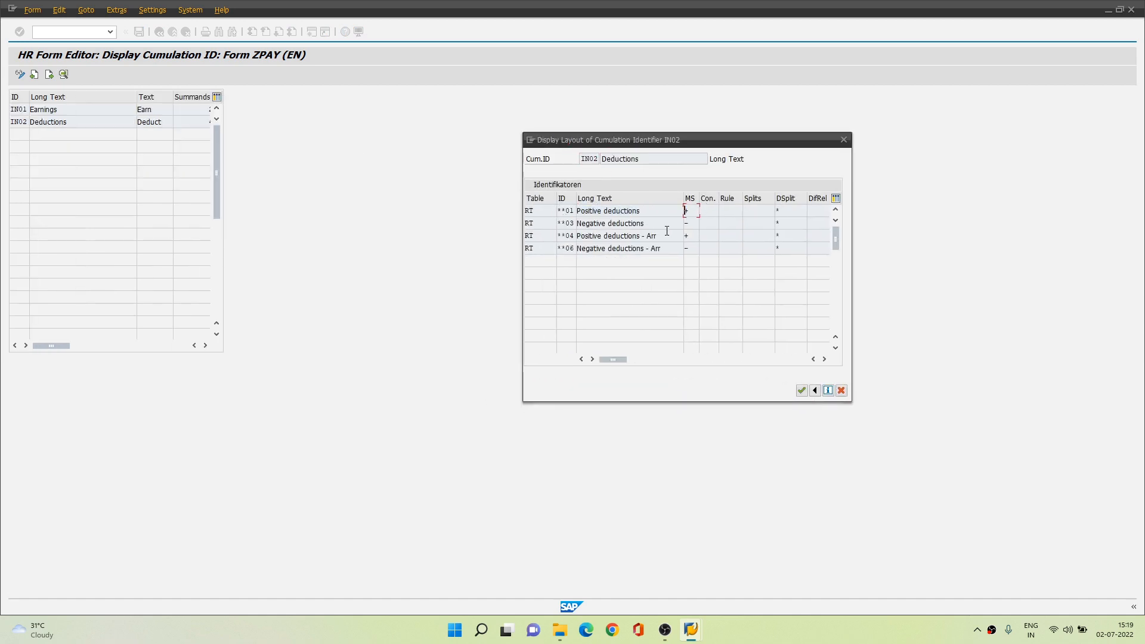
click(666, 234)
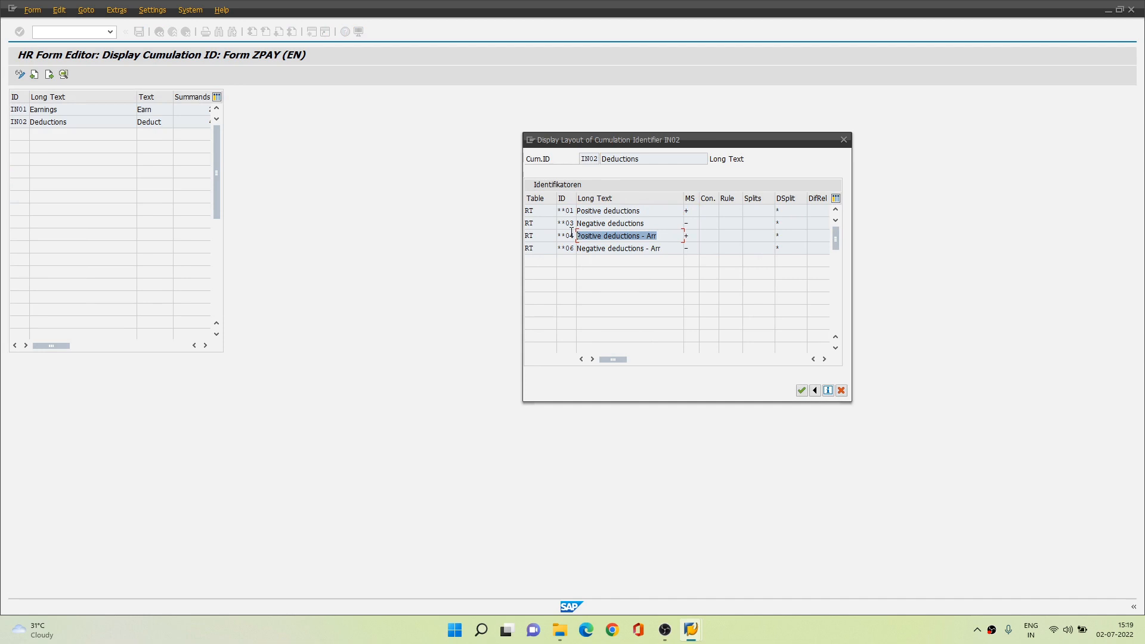
click(691, 236)
click(665, 224)
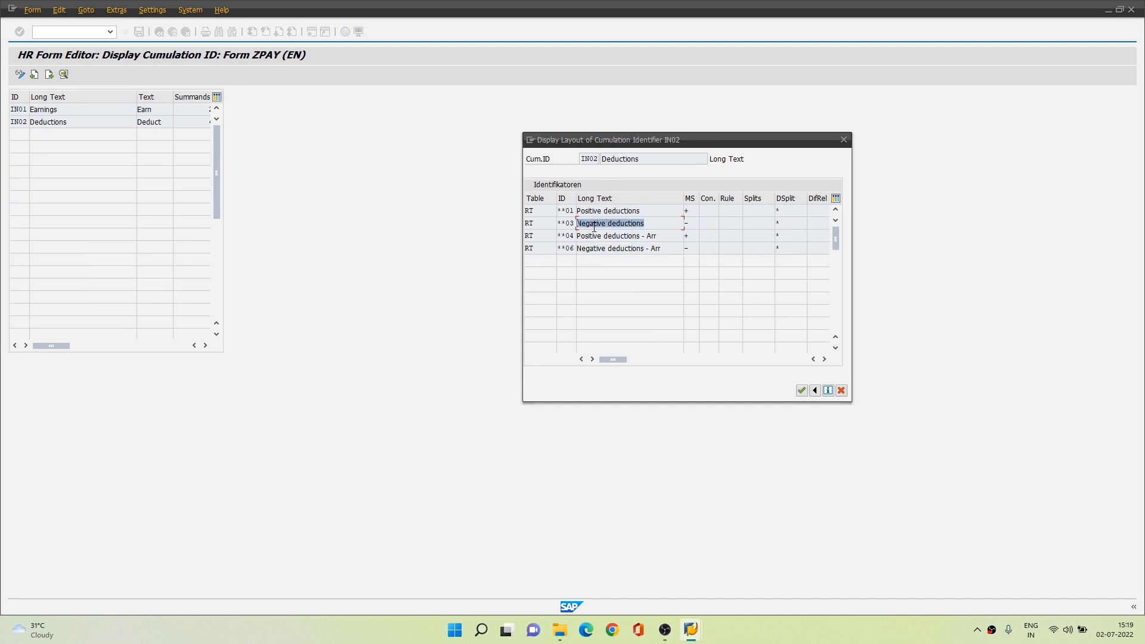
click(691, 224)
click(691, 248)
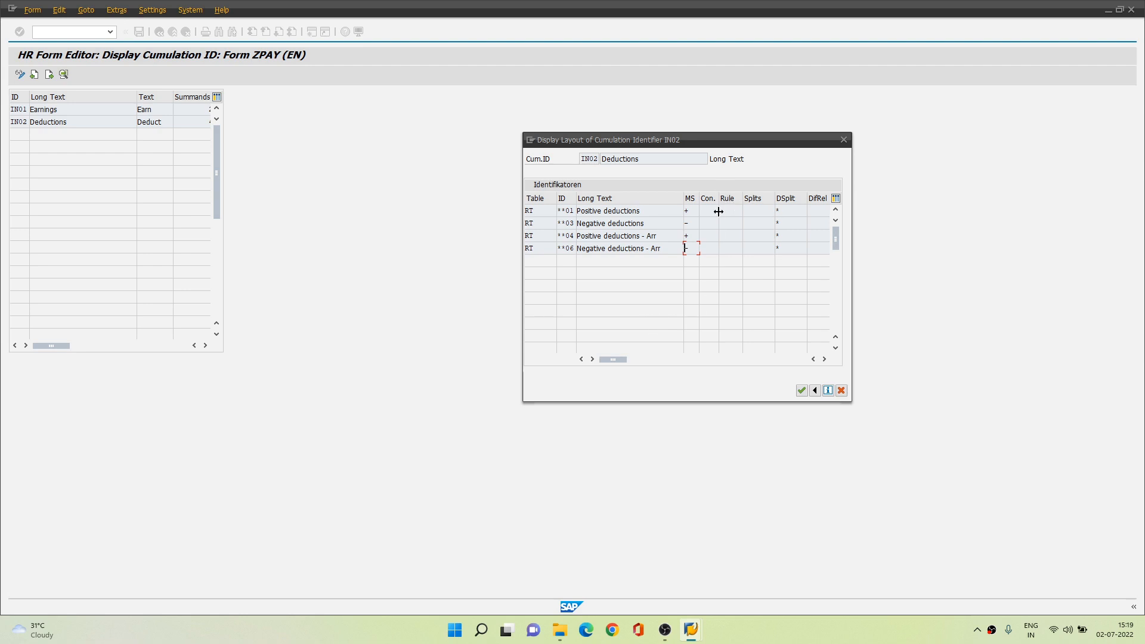
click(843, 139)
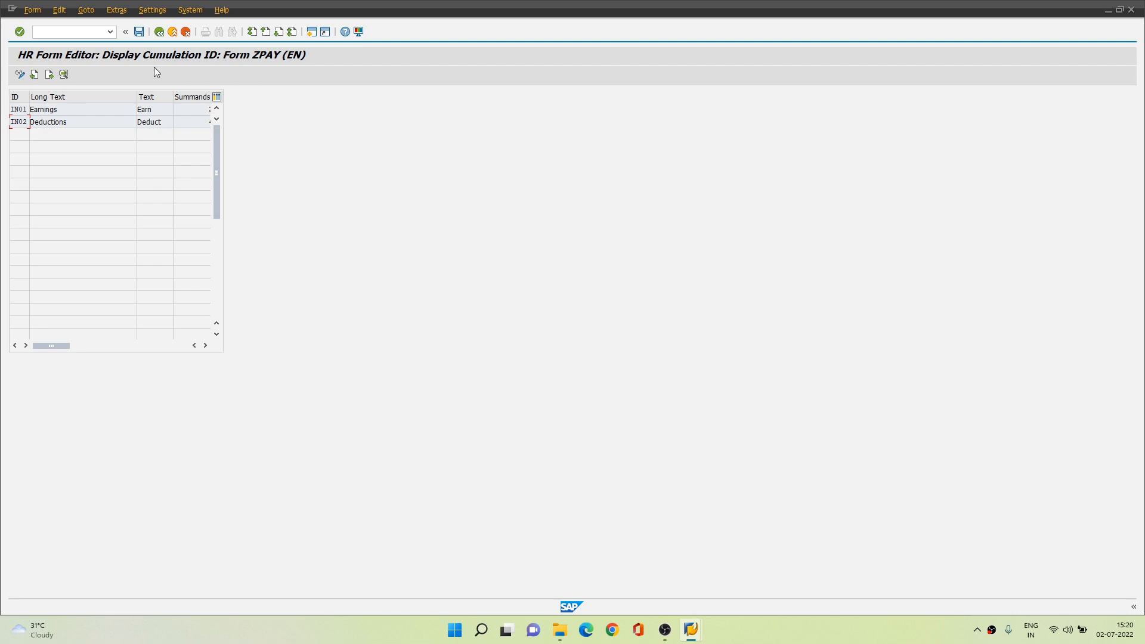
Return to the single fields and examine the cumulation identifier behind the deductions total on line 029, closing its details
click(34, 74)
click(34, 74)
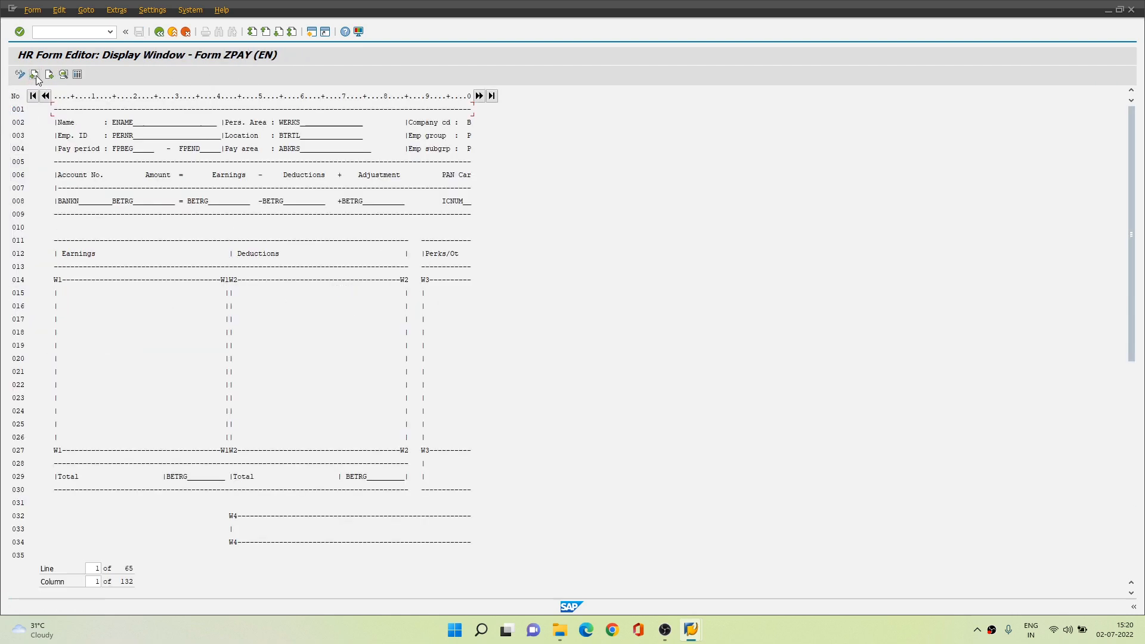
click(35, 75)
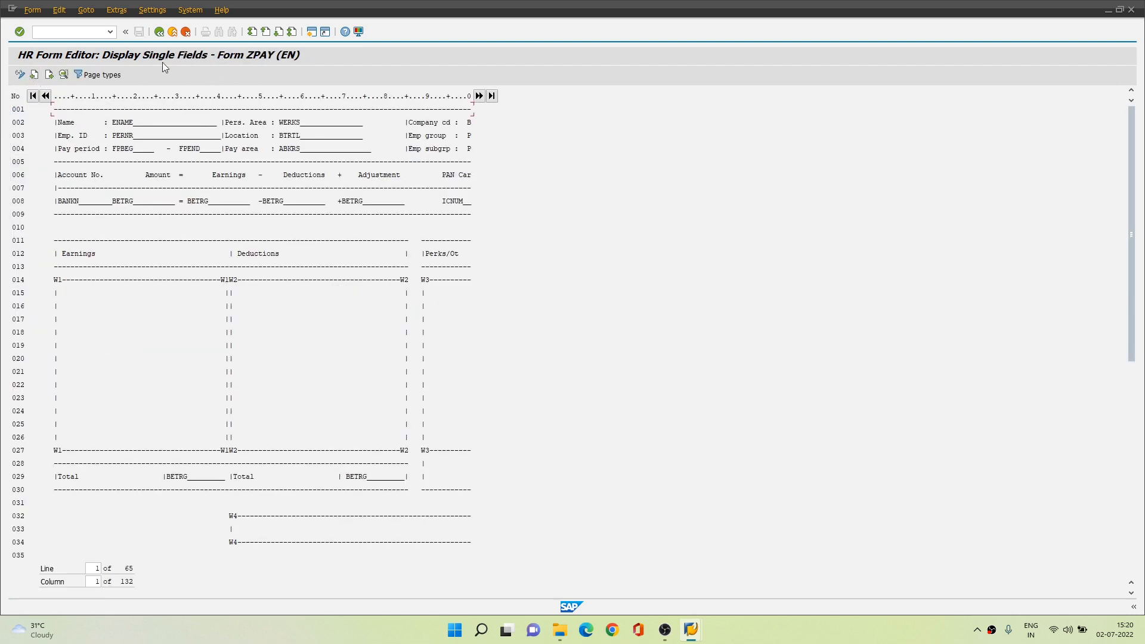
double_click(363, 477)
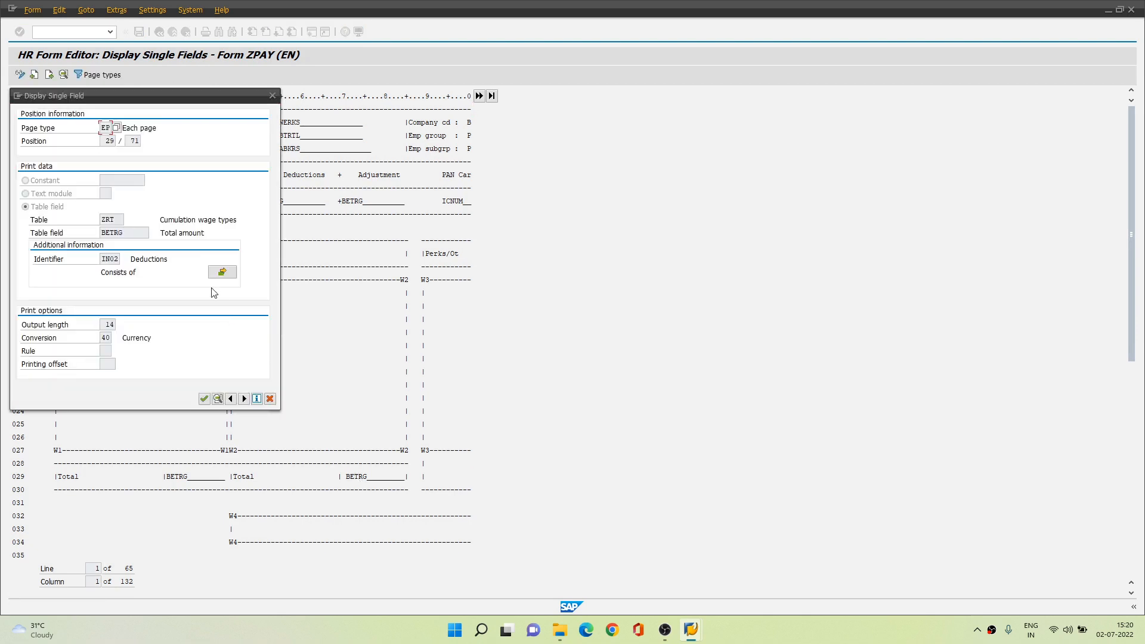
click(108, 258)
drag(173, 99, 746, 146)
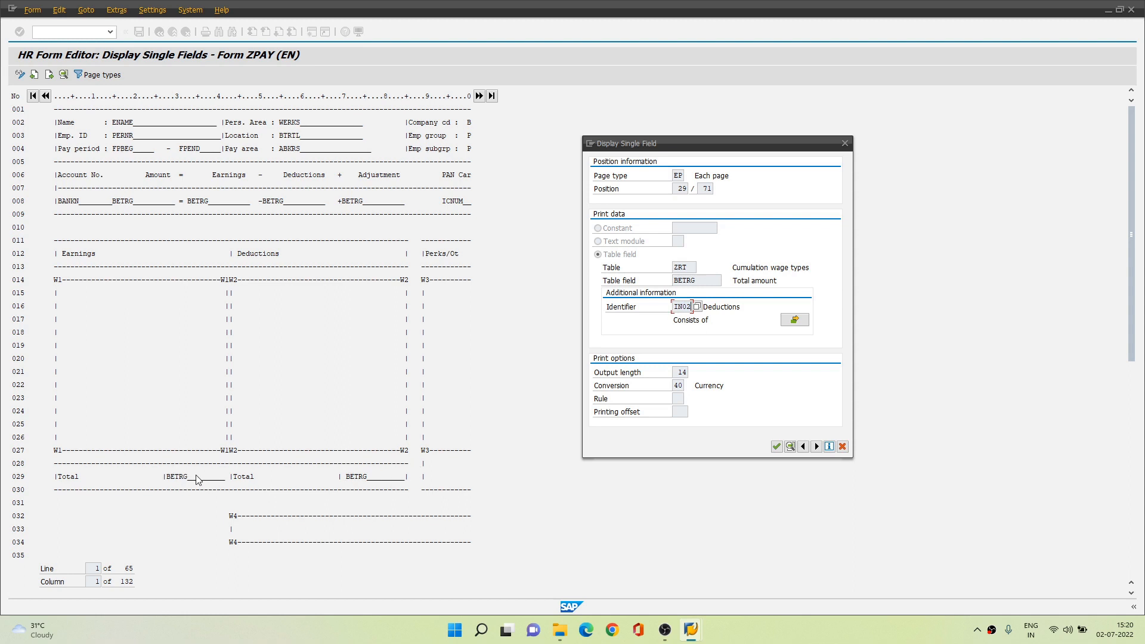
click(844, 143)
Move on to the form's text modules and review the label texts such as Emp. ID, Pers. Area and Pay period
click(51, 75)
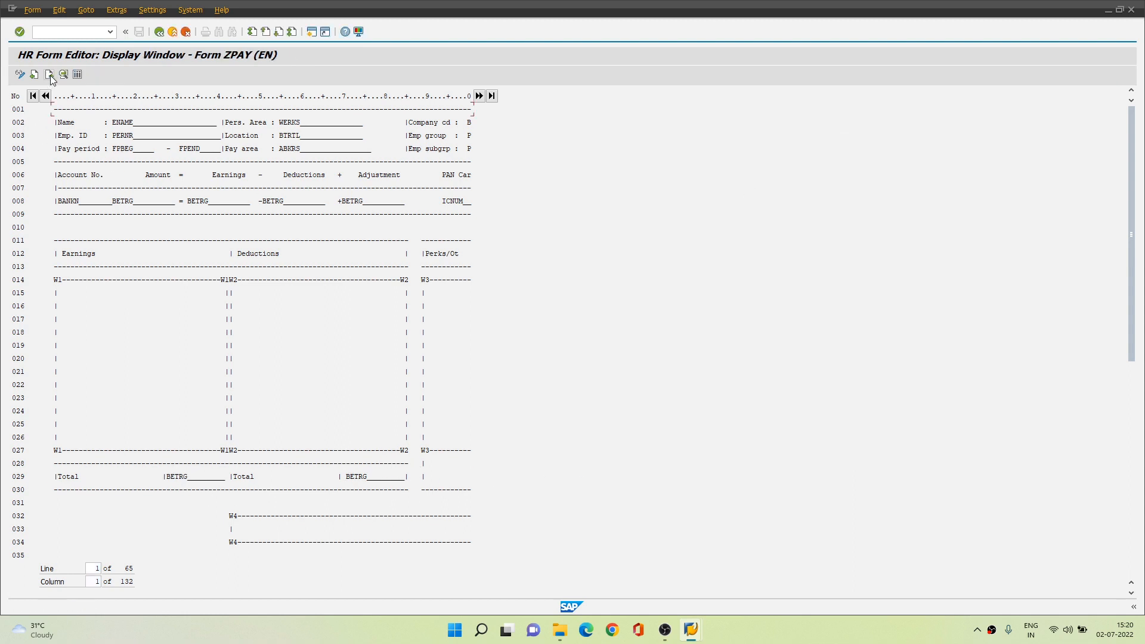
click(50, 75)
click(50, 75)
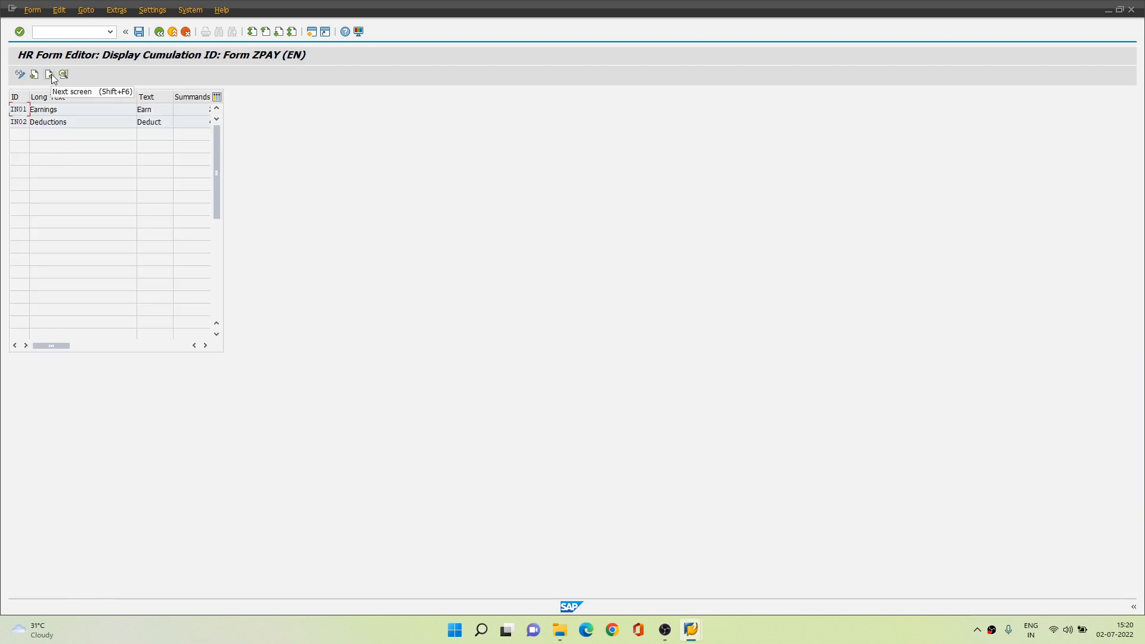
click(50, 75)
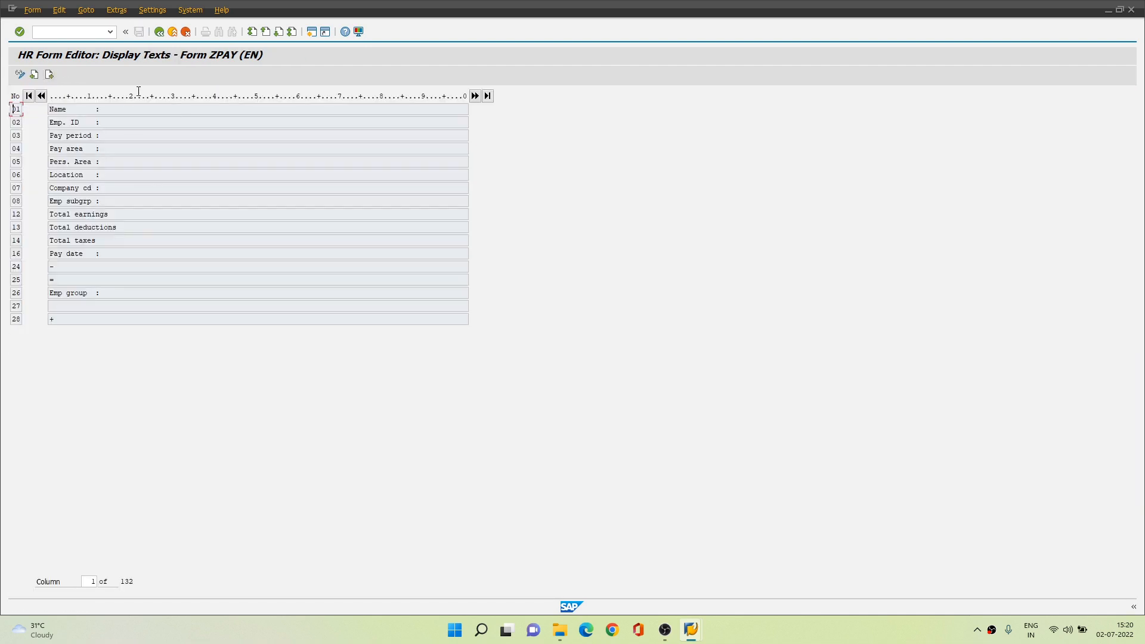
drag(121, 129, 50, 123)
drag(101, 161, 52, 165)
click(53, 165)
drag(108, 112, 36, 117)
drag(113, 135, 36, 136)
Go back through the form's subobjects to the background layout of form ZPAY
click(35, 74)
click(35, 75)
click(35, 75)
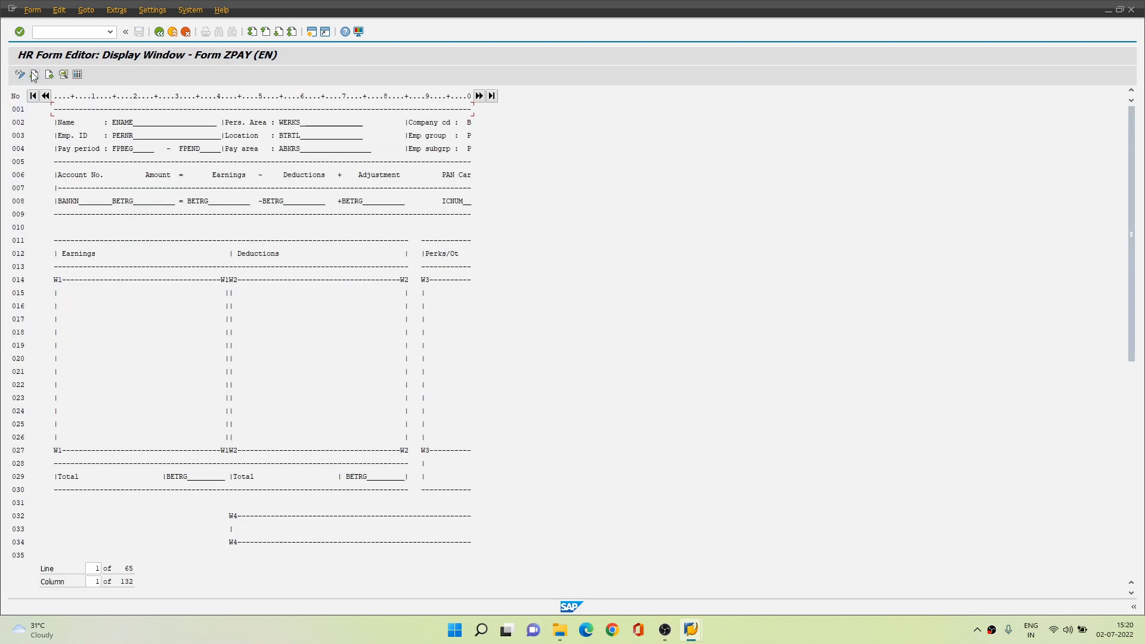
click(35, 76)
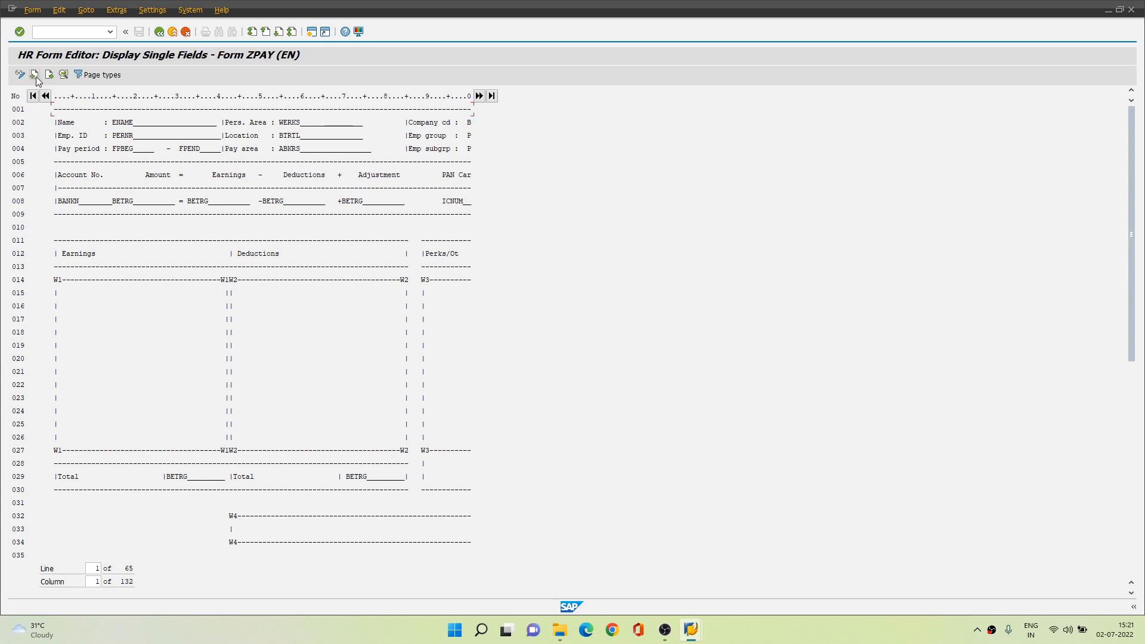
click(36, 76)
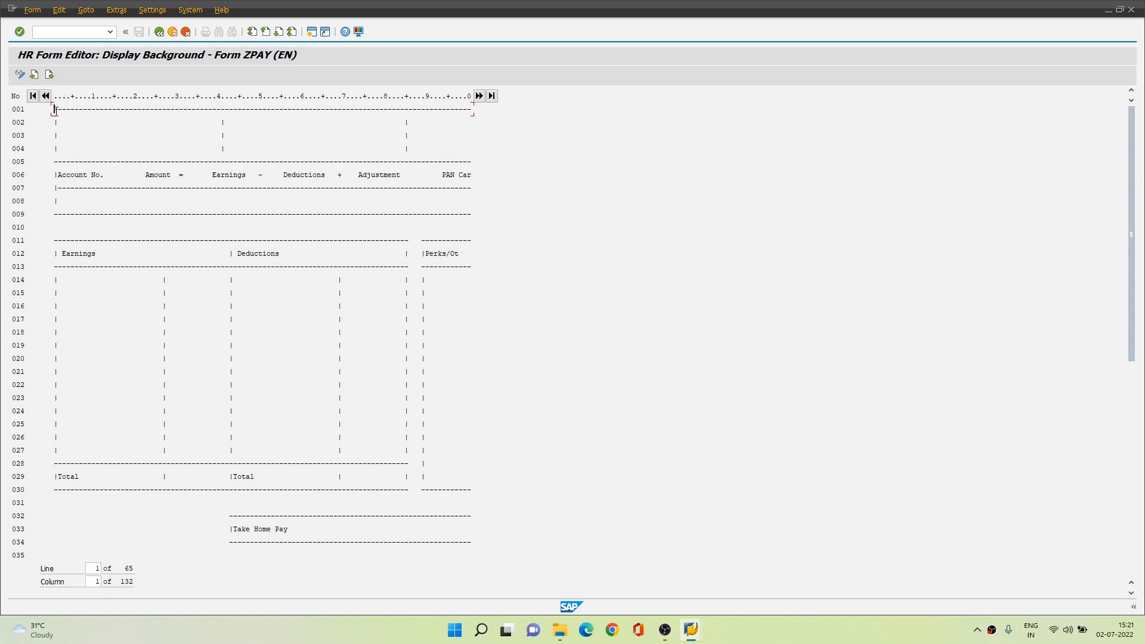
Review the single fields, windows, line layouts and cumulation IDs in sequence, ending at the label texts in the text modules
click(50, 74)
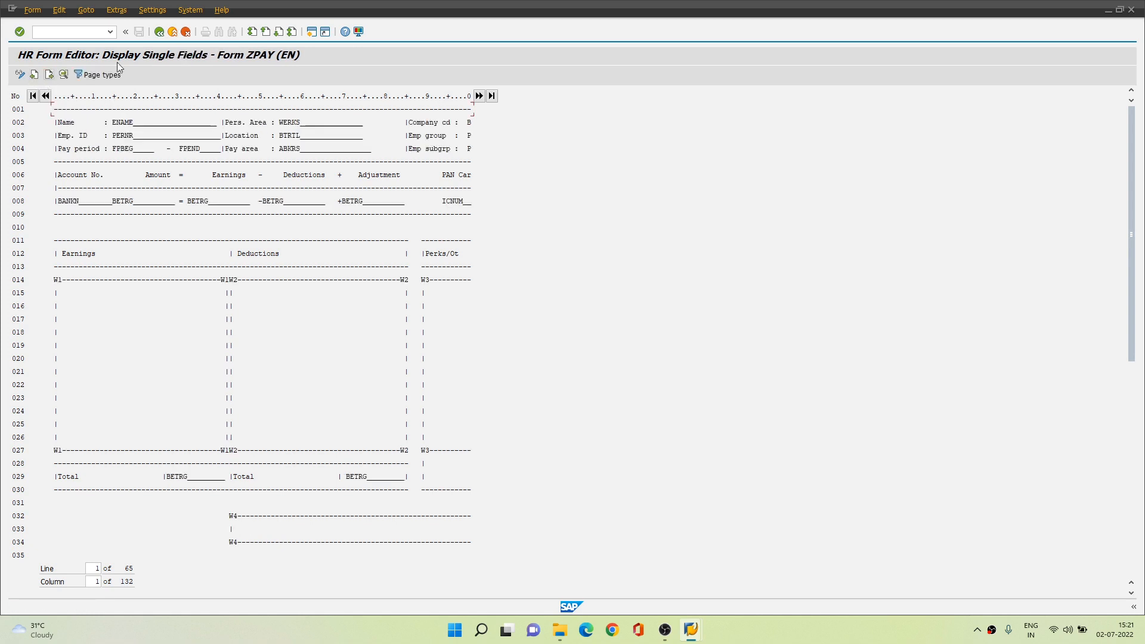
click(50, 76)
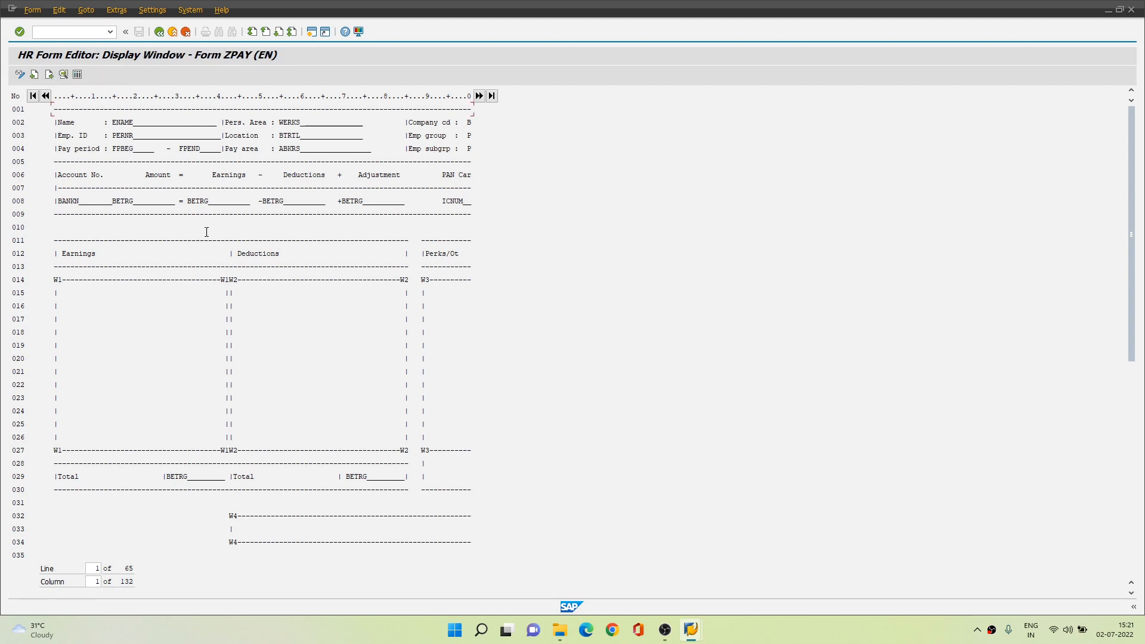
click(50, 76)
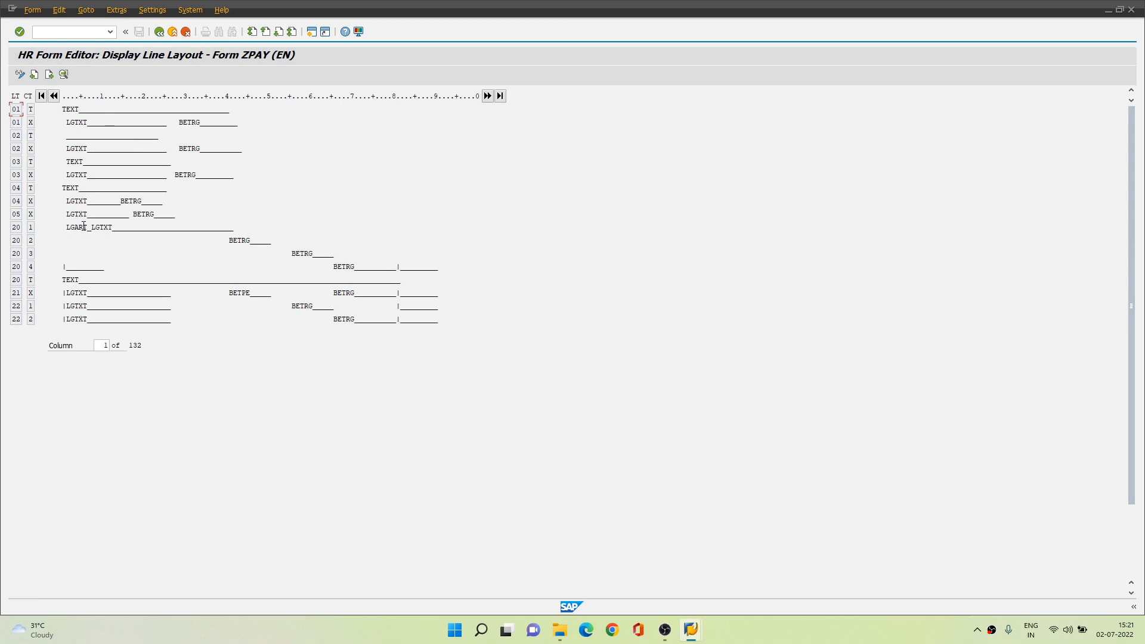
click(50, 75)
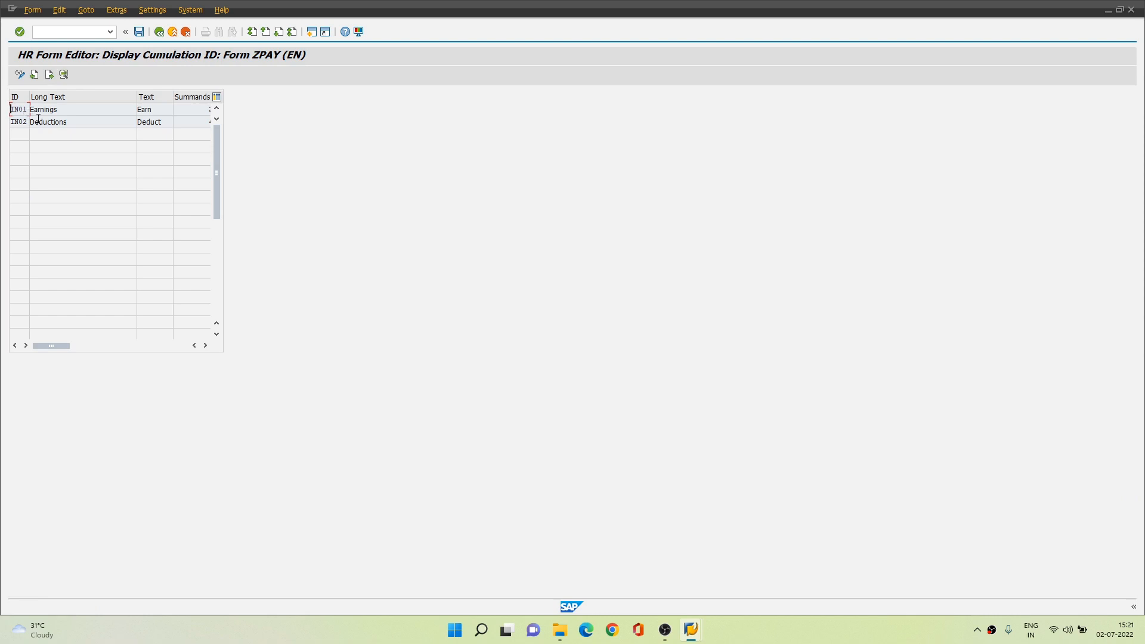
click(50, 74)
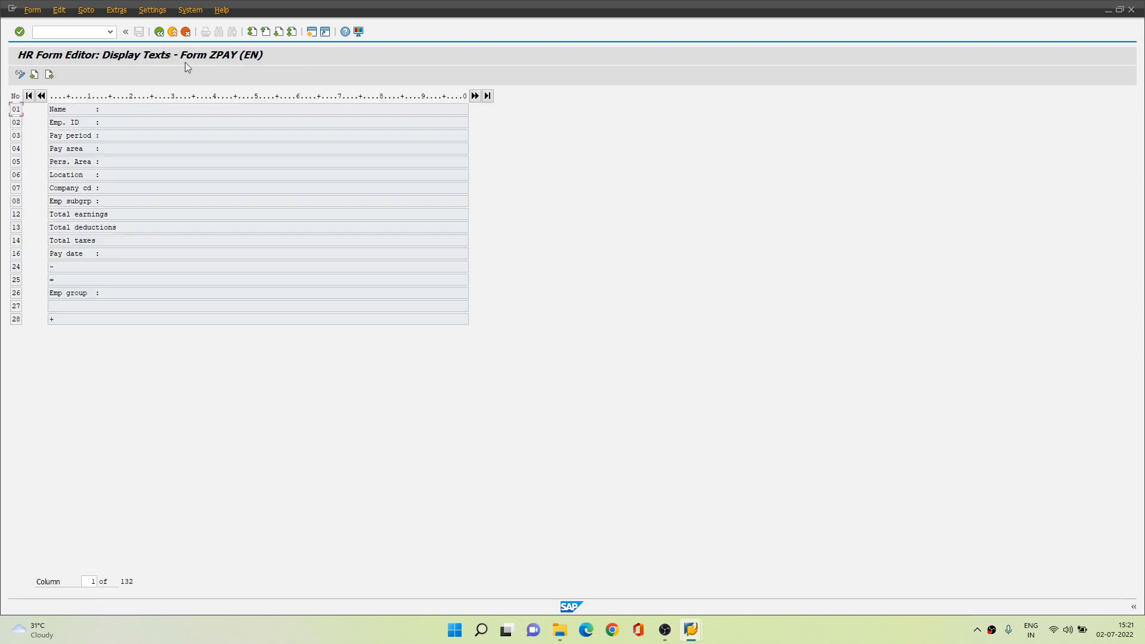
drag(110, 136, 42, 137)
click(42, 139)
drag(116, 126, 34, 132)
drag(123, 126, 29, 105)
Return to the single fields and examine the text module assigned to the Name label on line 002, closing its details
click(34, 75)
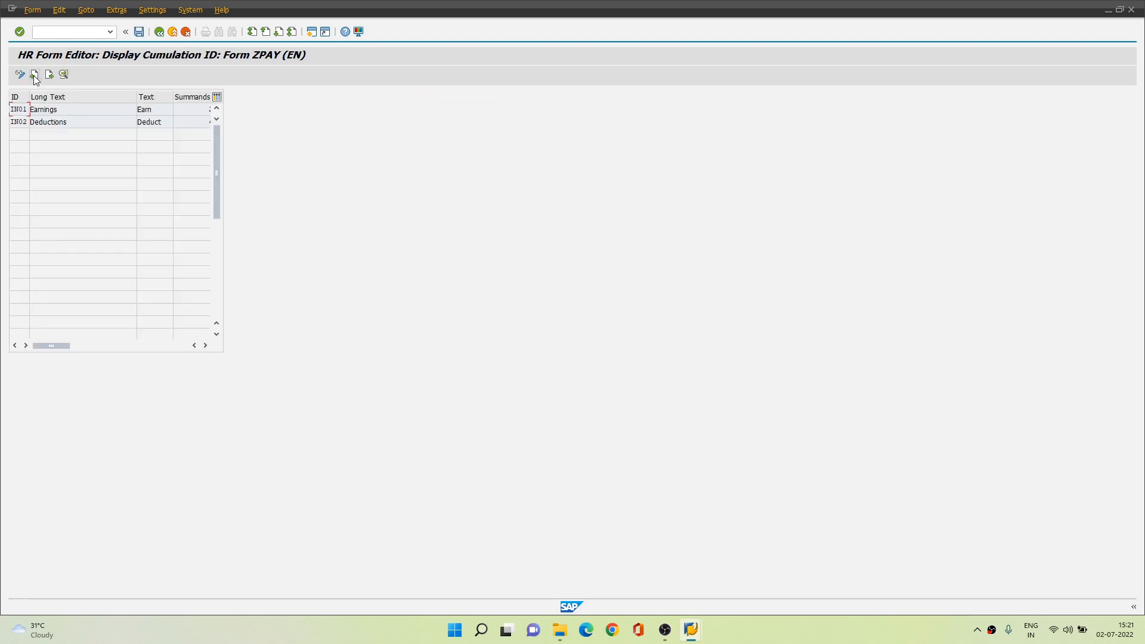
click(34, 74)
click(34, 74)
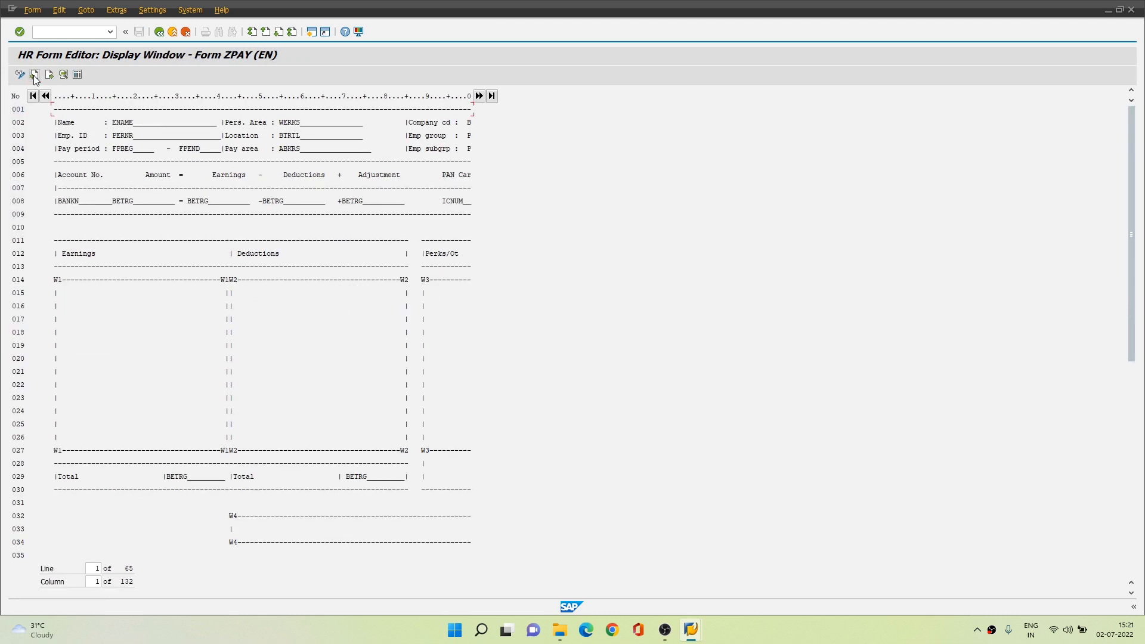
click(34, 75)
double_click(62, 128)
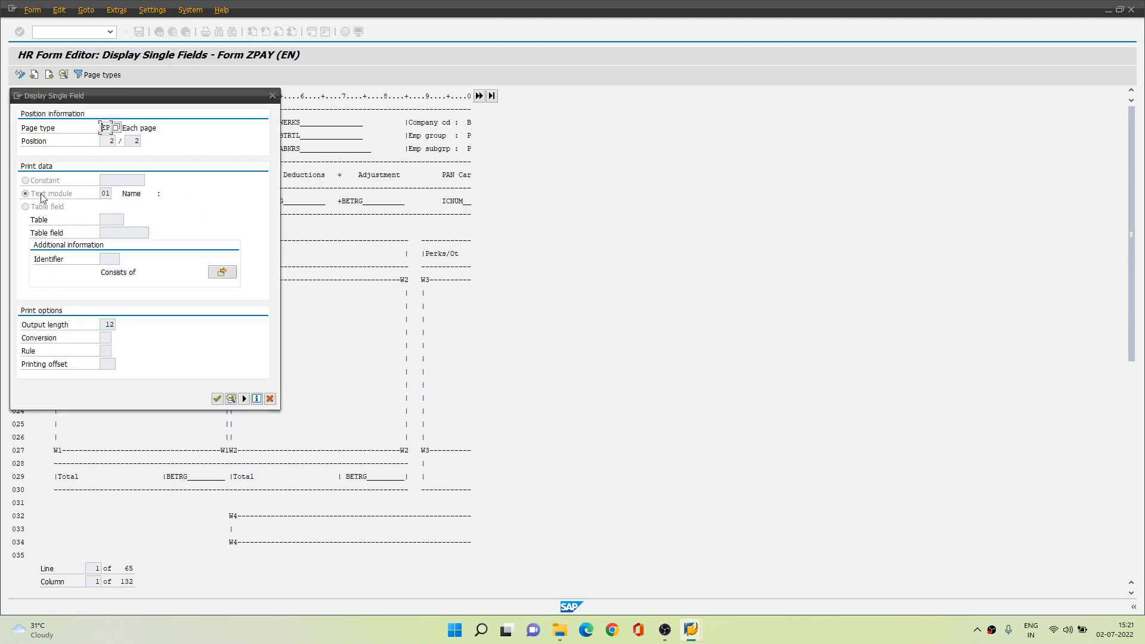
drag(174, 98, 798, 141)
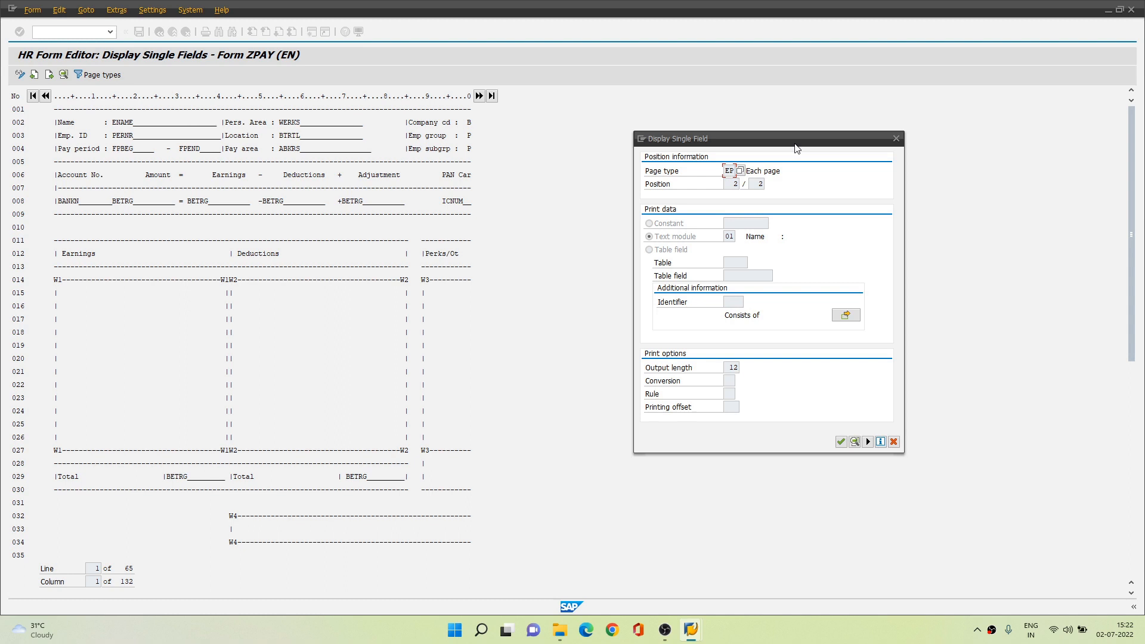
click(895, 139)
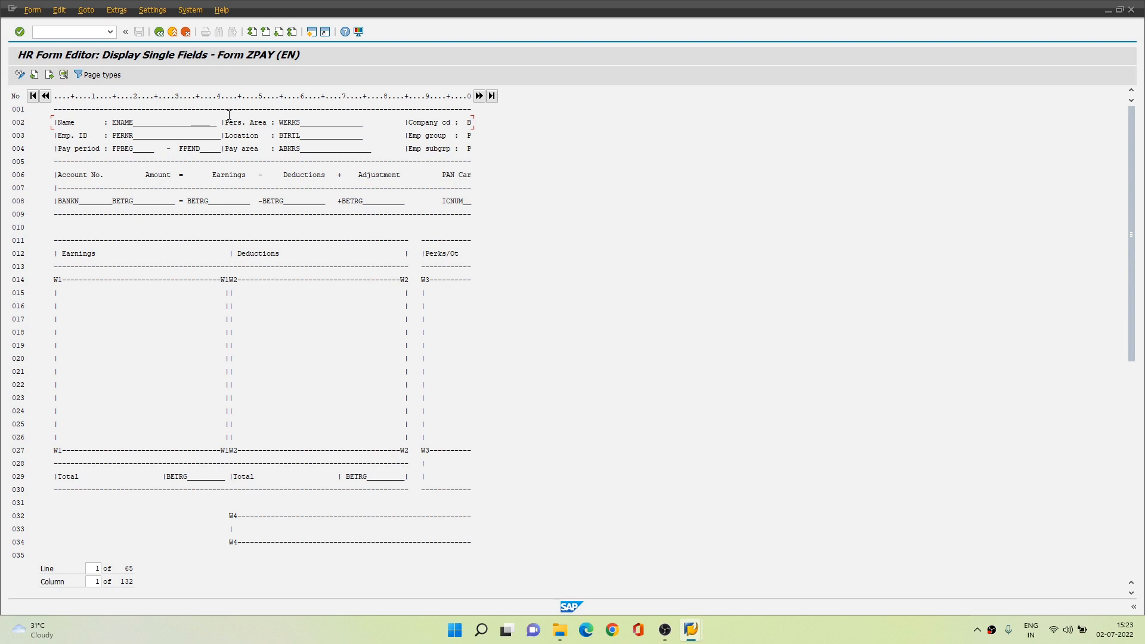
Open the details of the pay area field ABKRS on line 004 and examine its source table, table field and conversion
double_click(291, 151)
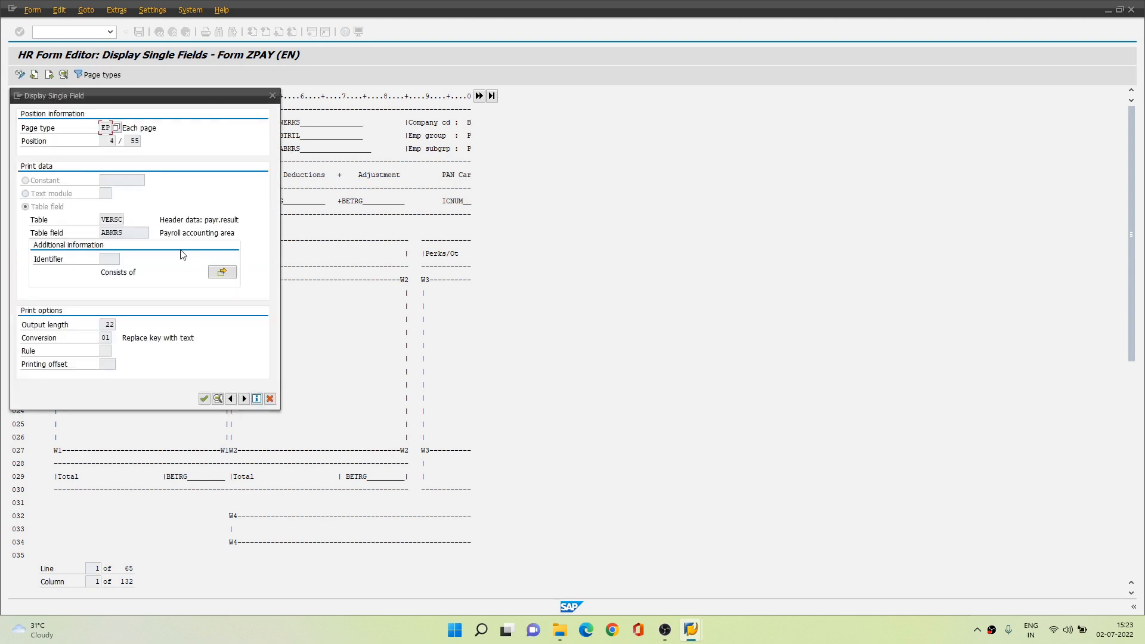
click(120, 220)
click(129, 220)
drag(233, 205, 438, 194)
drag(477, 306, 480, 208)
click(476, 193)
drag(240, 102, 813, 150)
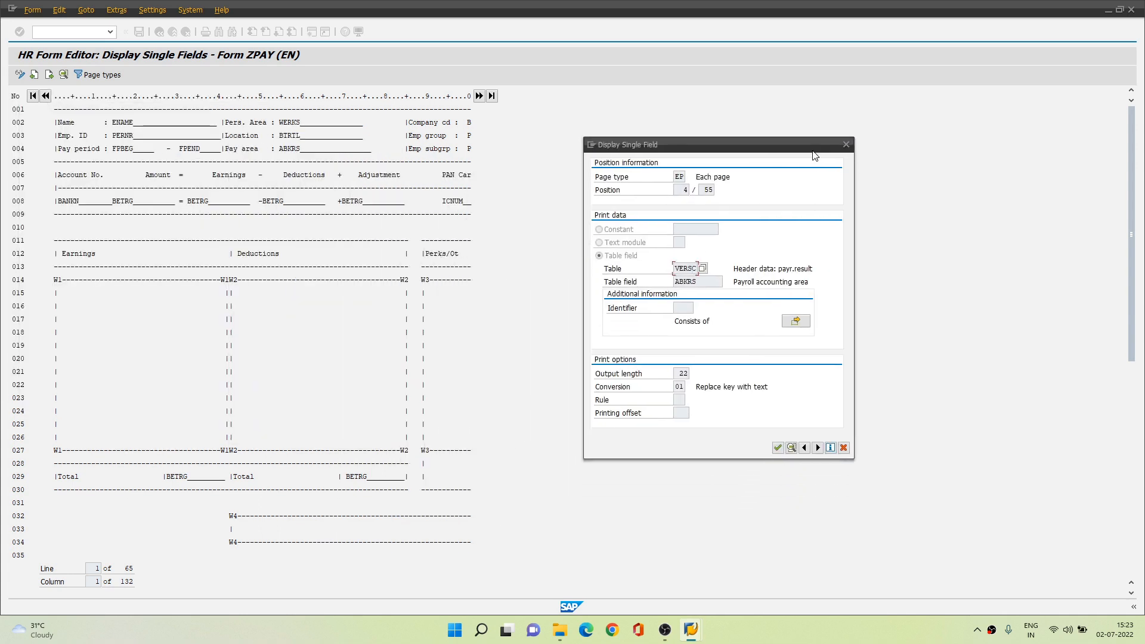